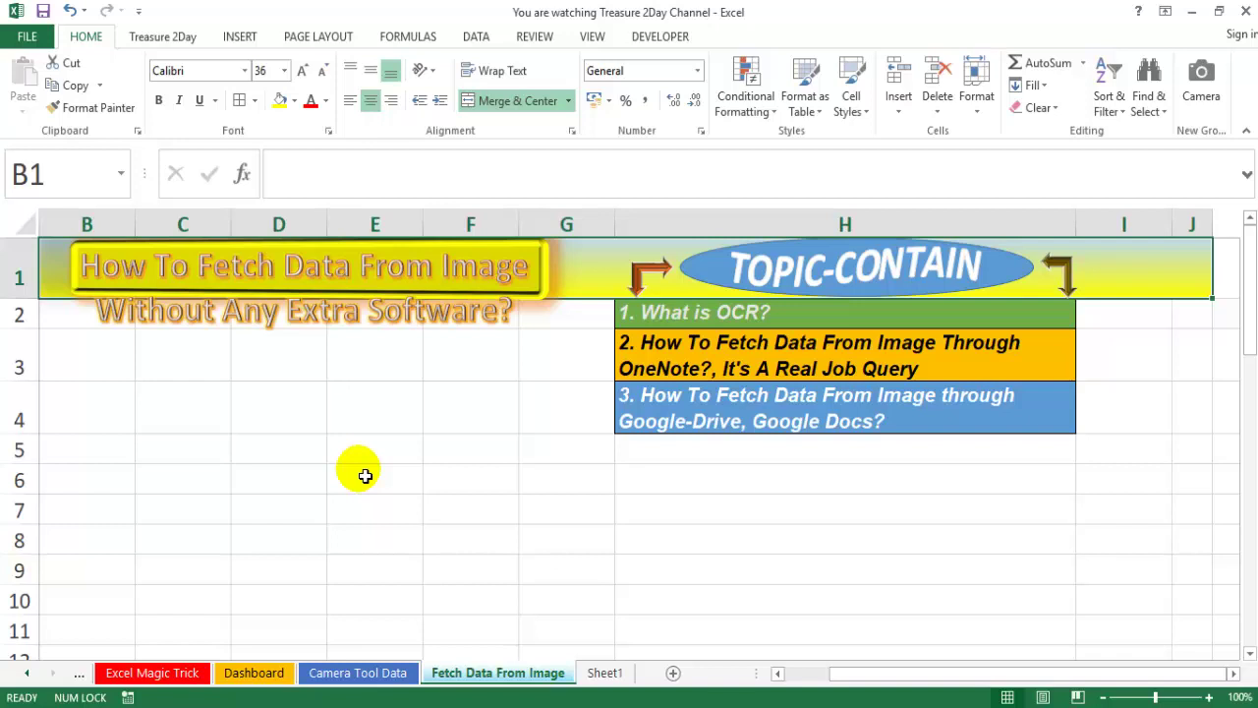
- Cover the What is OCR? and OneNote topics, then paste the quote picture onto the blank OCR page
left_click(721, 311)
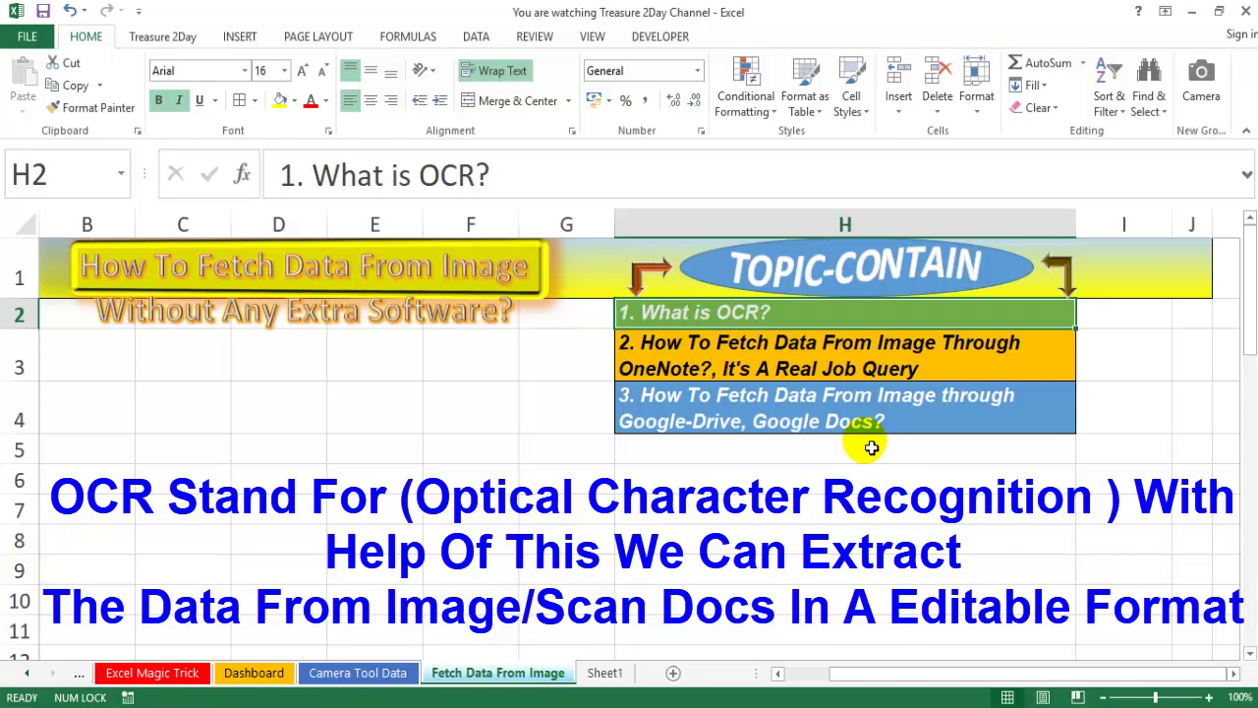
left_click(839, 368)
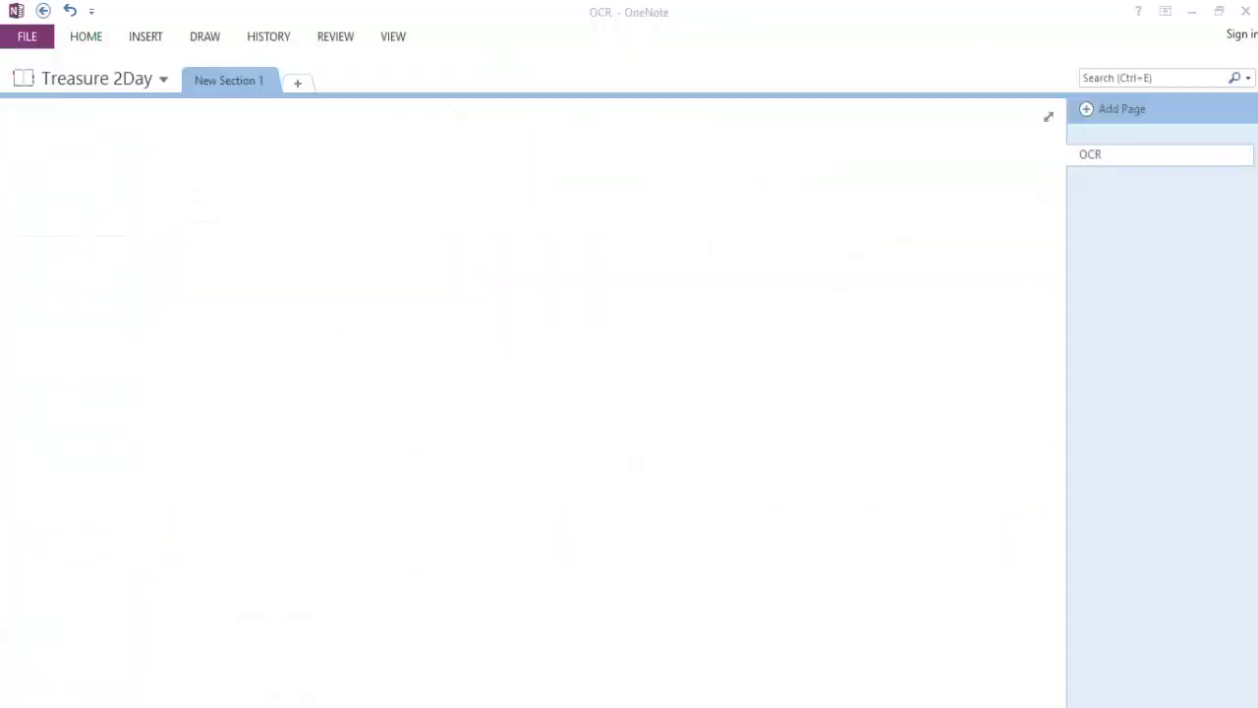
left_click(267, 220)
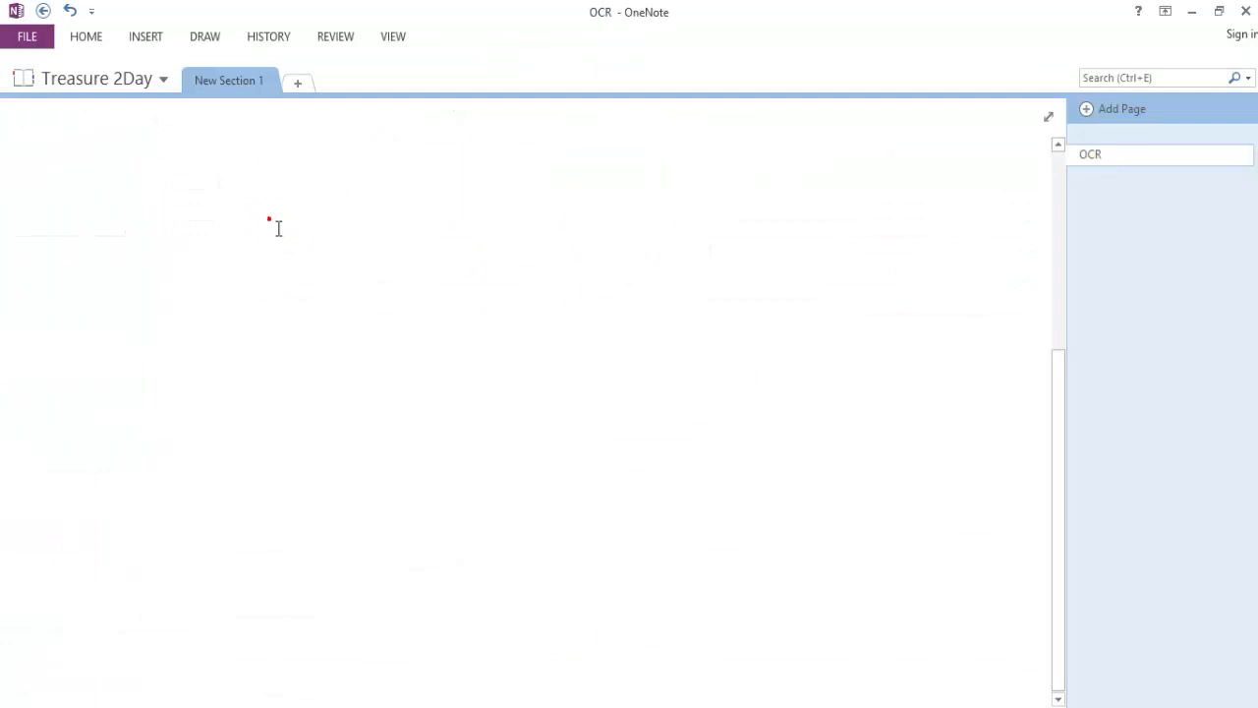
left_click(508, 152)
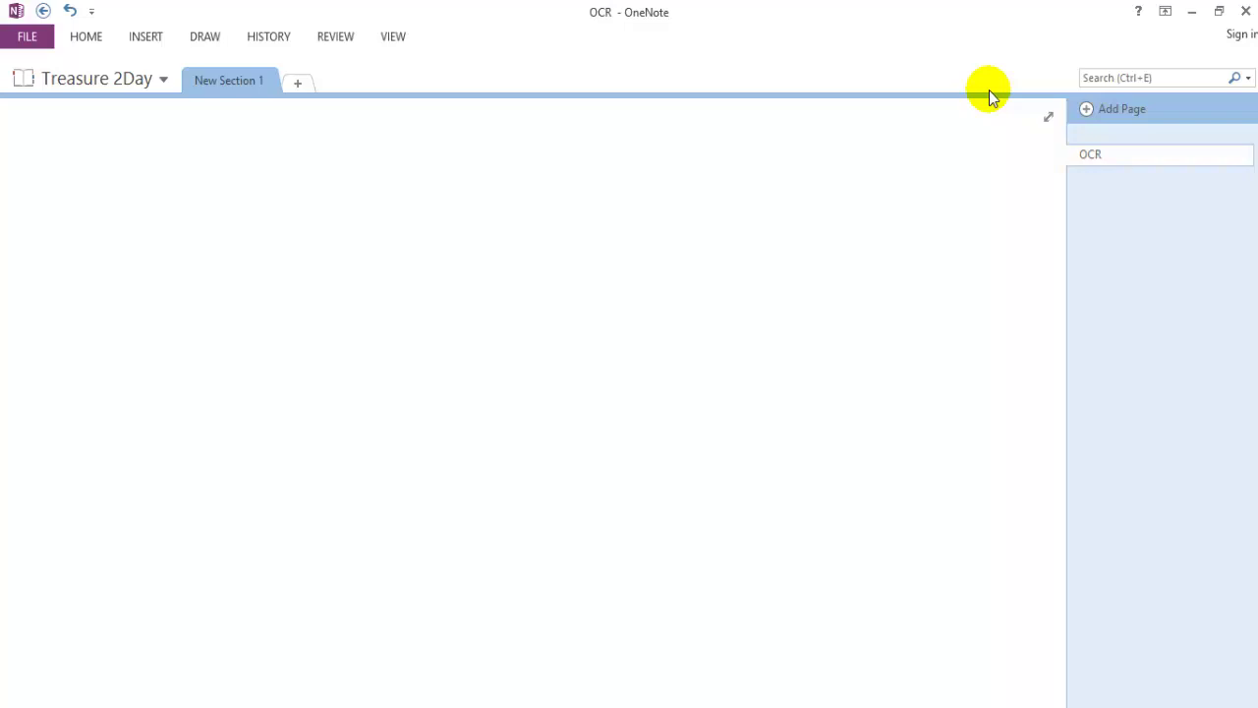
key("ctrl+v")
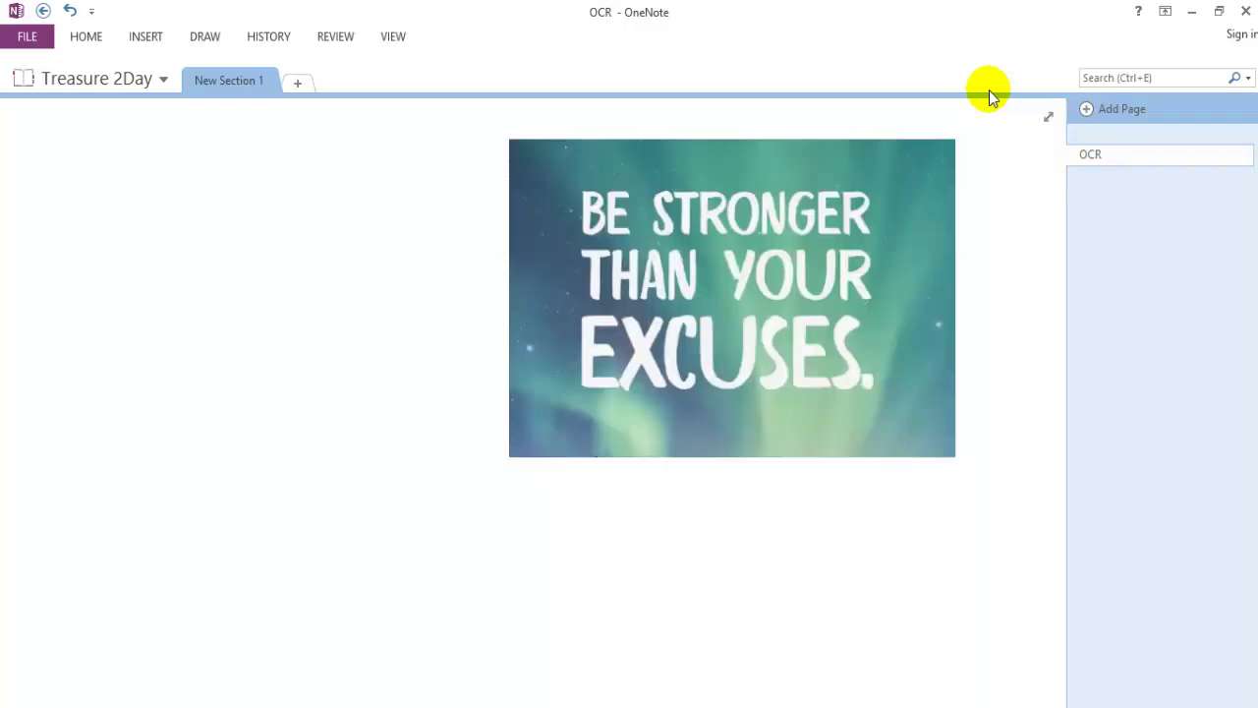
- Stretch the picture's top edge slightly upward and move it down-left toward the page centre
left_click(856, 218)
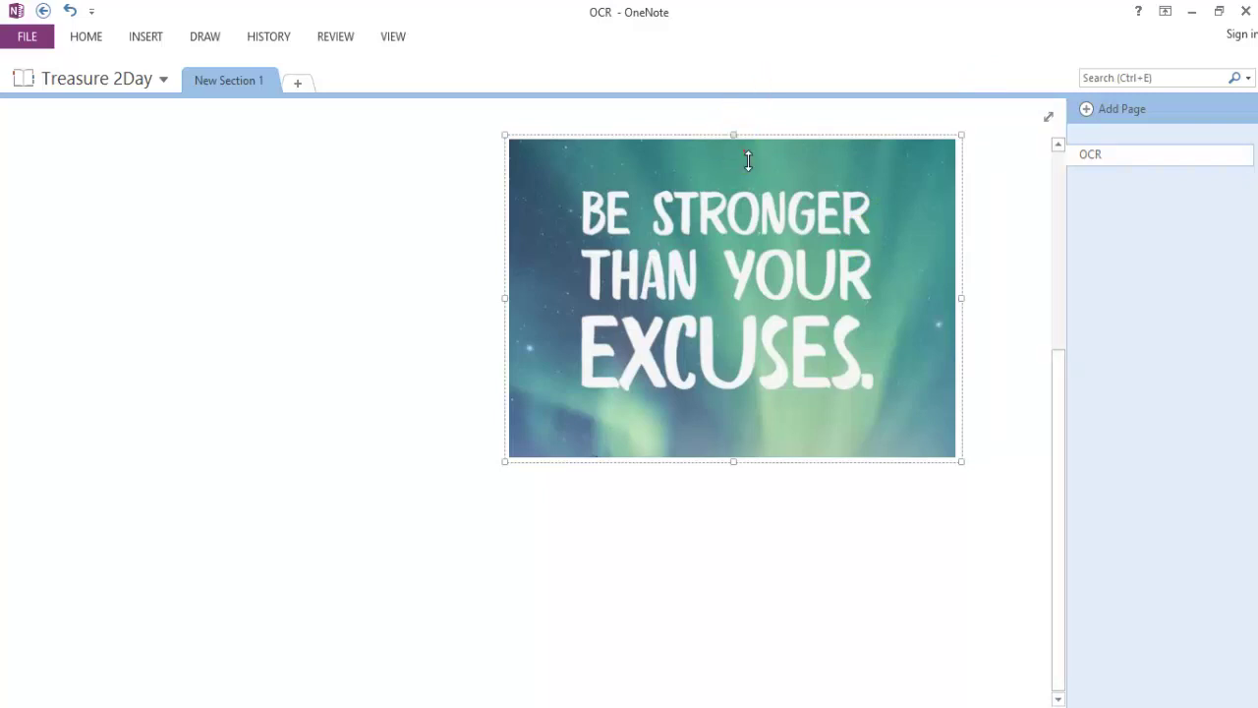
left_click_drag(717, 134, 696, 121)
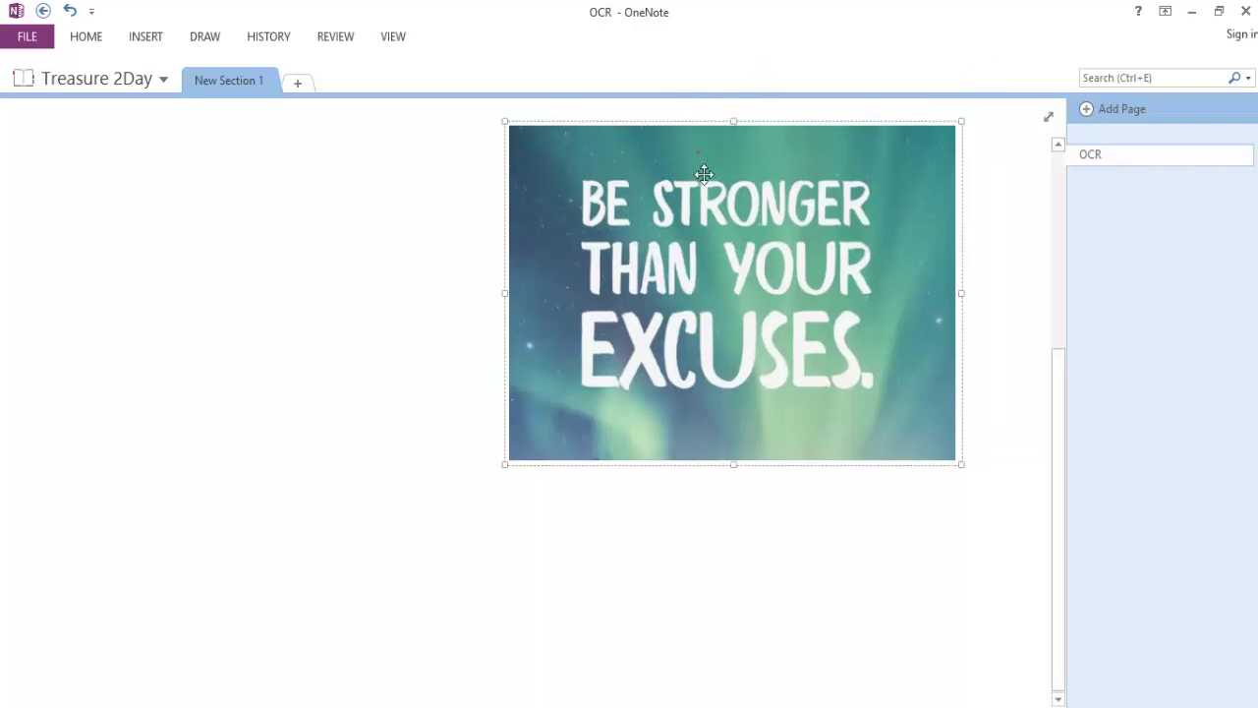
left_click_drag(704, 174, 571, 306)
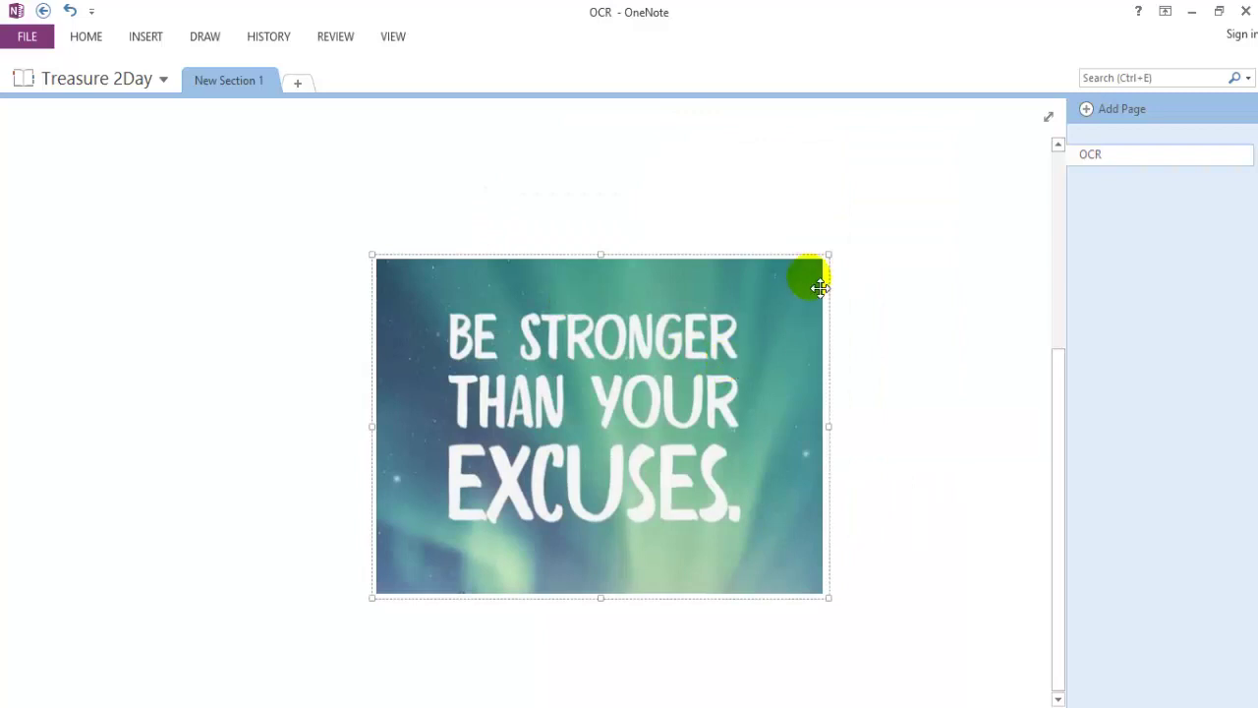
- Copy the 'BE STRONGER THAN YOUR EXCUSES.' text from the picture and switch to blank Document1 in Word
right_click(821, 286)
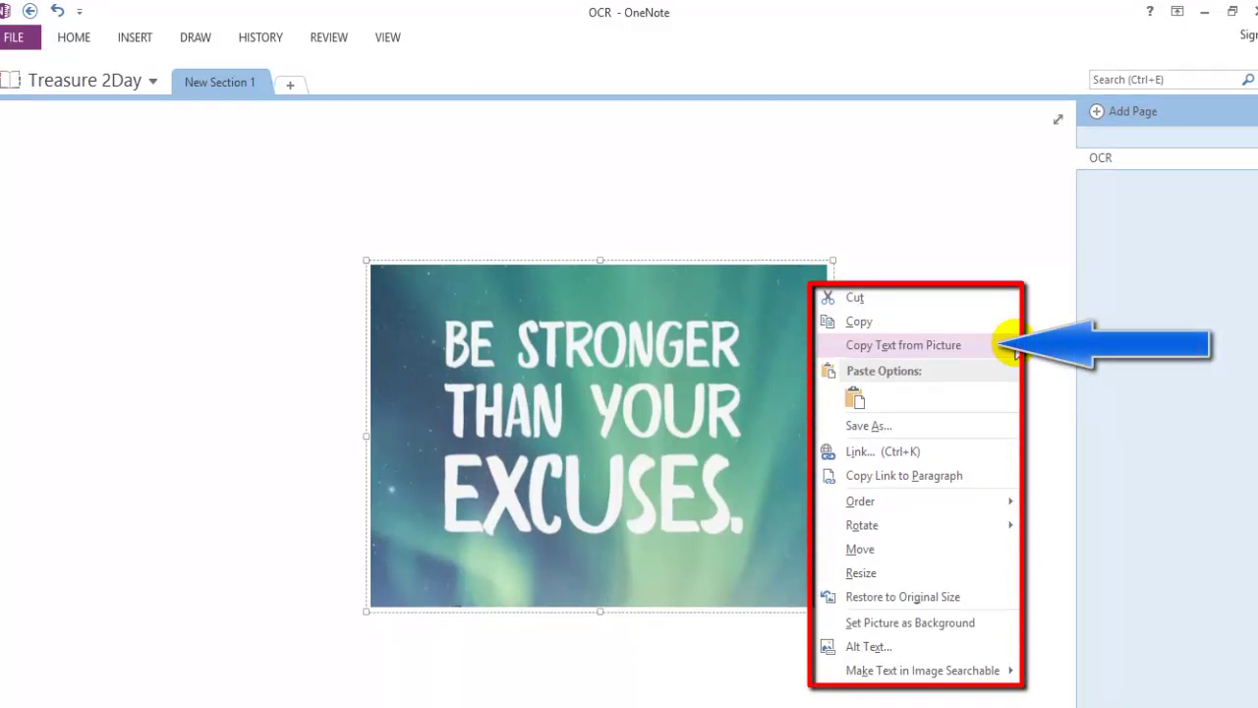
left_click(965, 344)
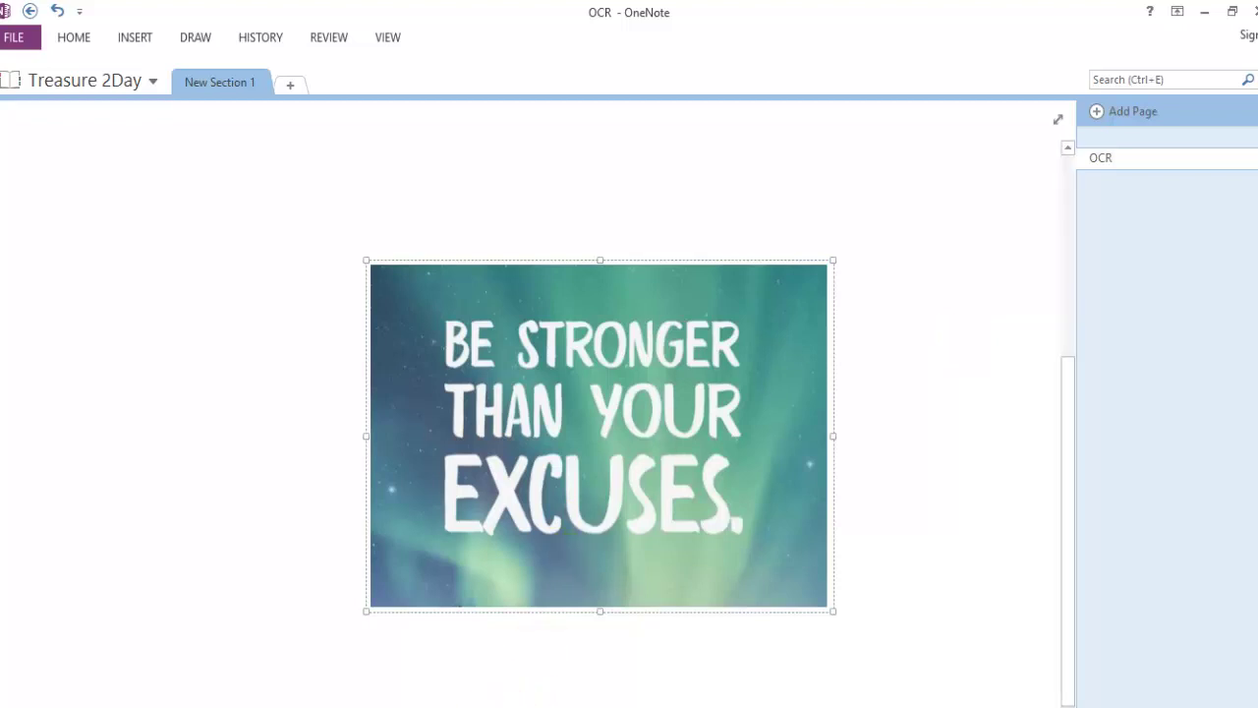
left_click(469, 707)
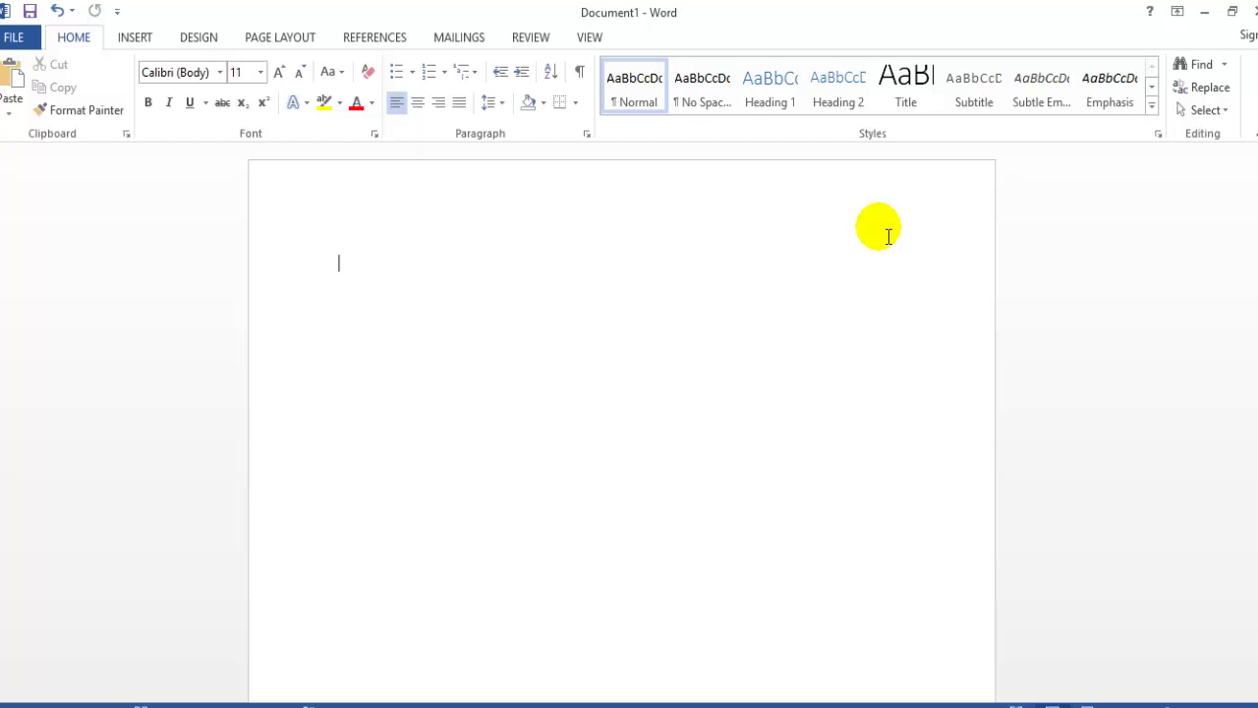
- Paste 'BE STRONGER THAN YOUR EXCUSES.' into Document1
key("ctrl+v")
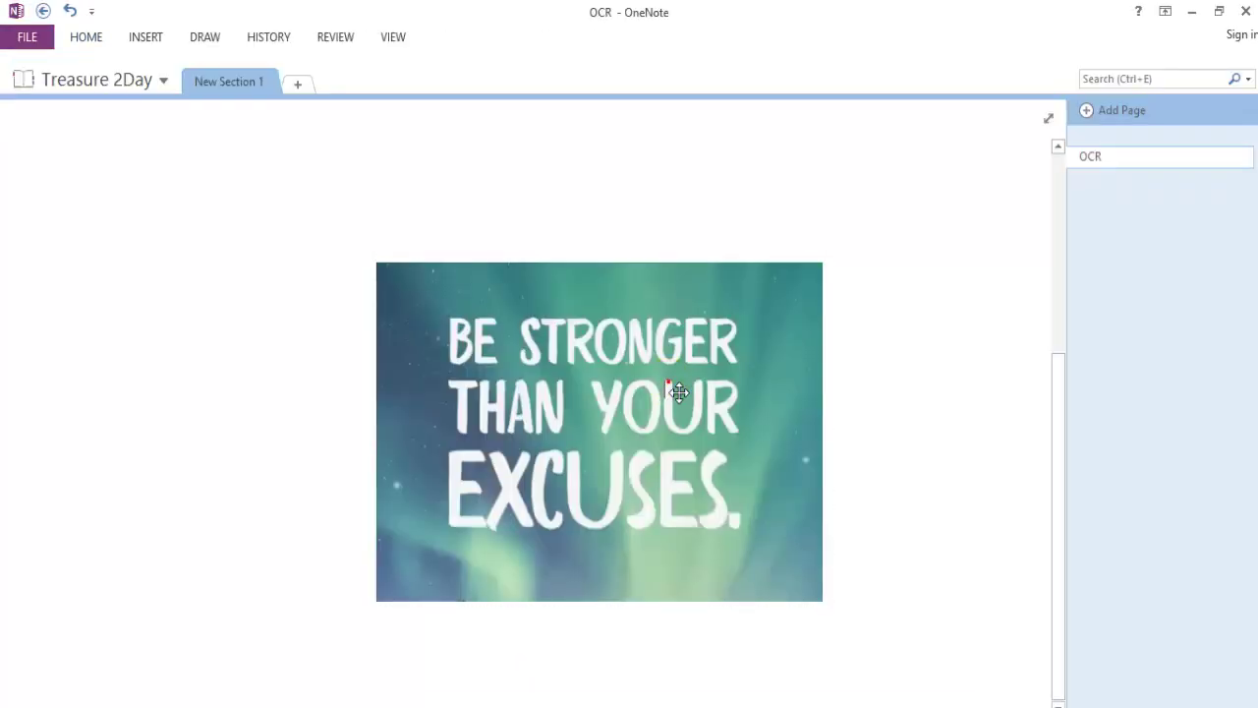
- Select the 'Be Stronger Than Your Excuses.' picture on the OCR page and delete it
left_click(669, 389)
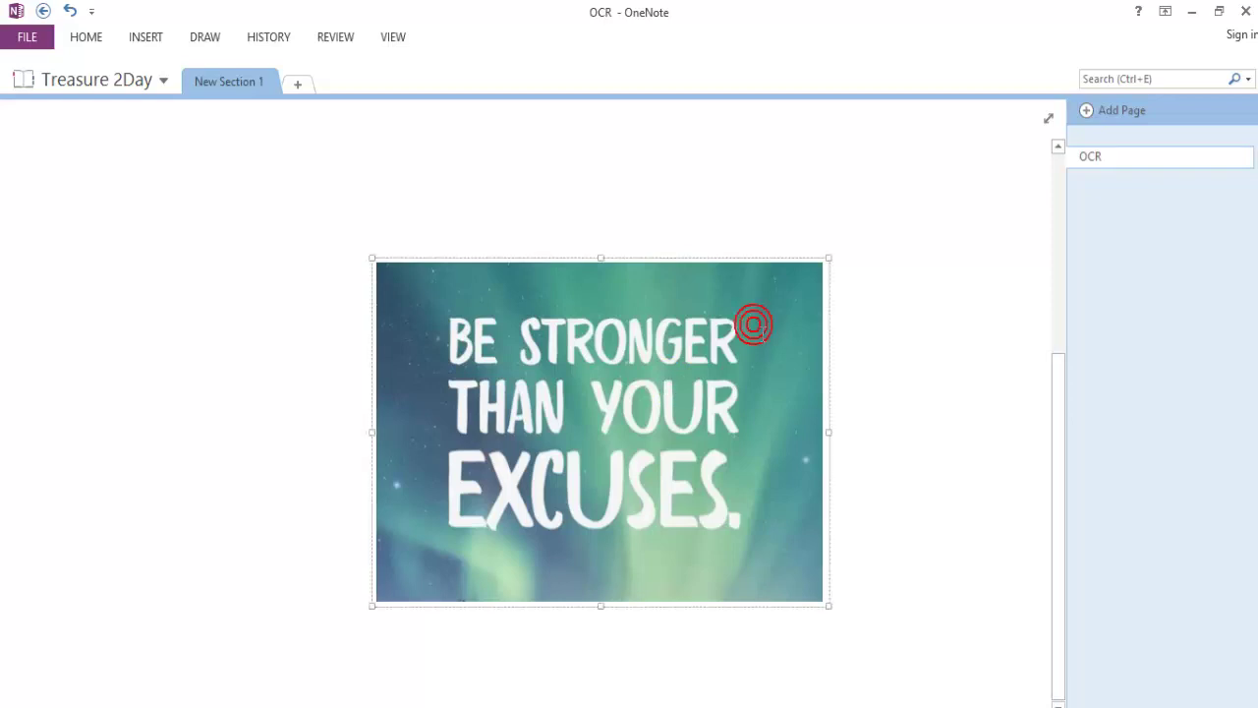
right_click(763, 334)
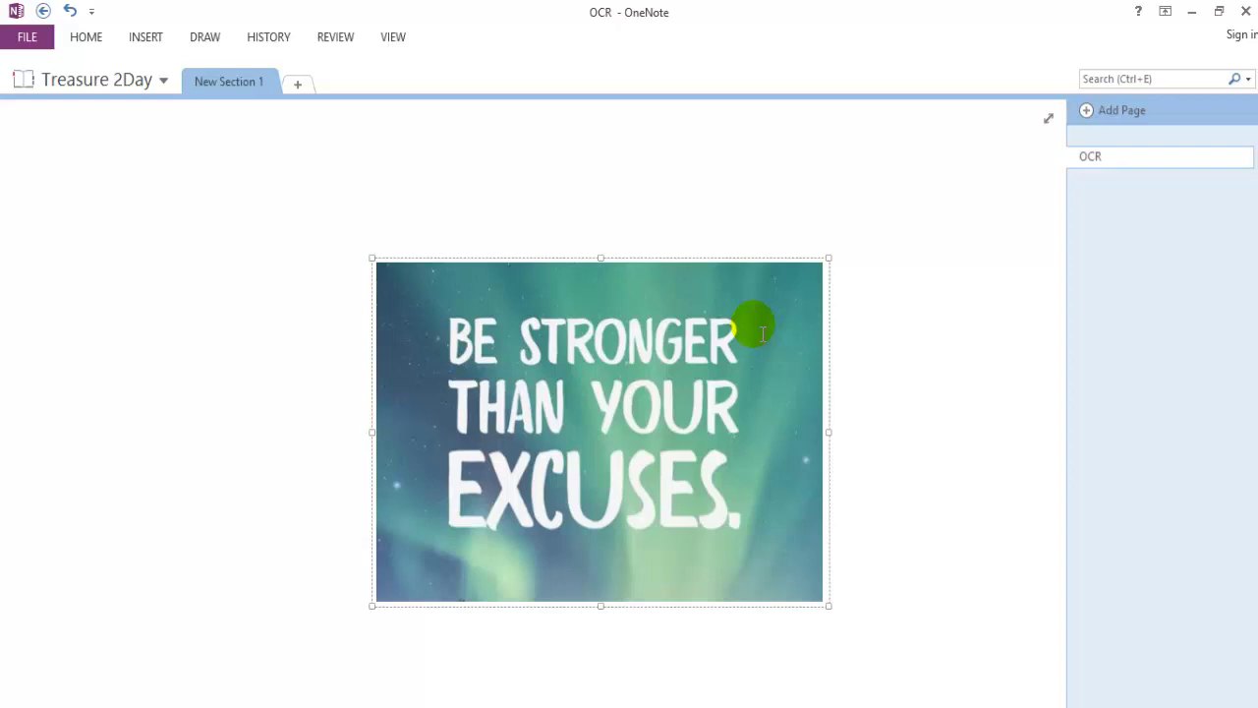
left_click(611, 458)
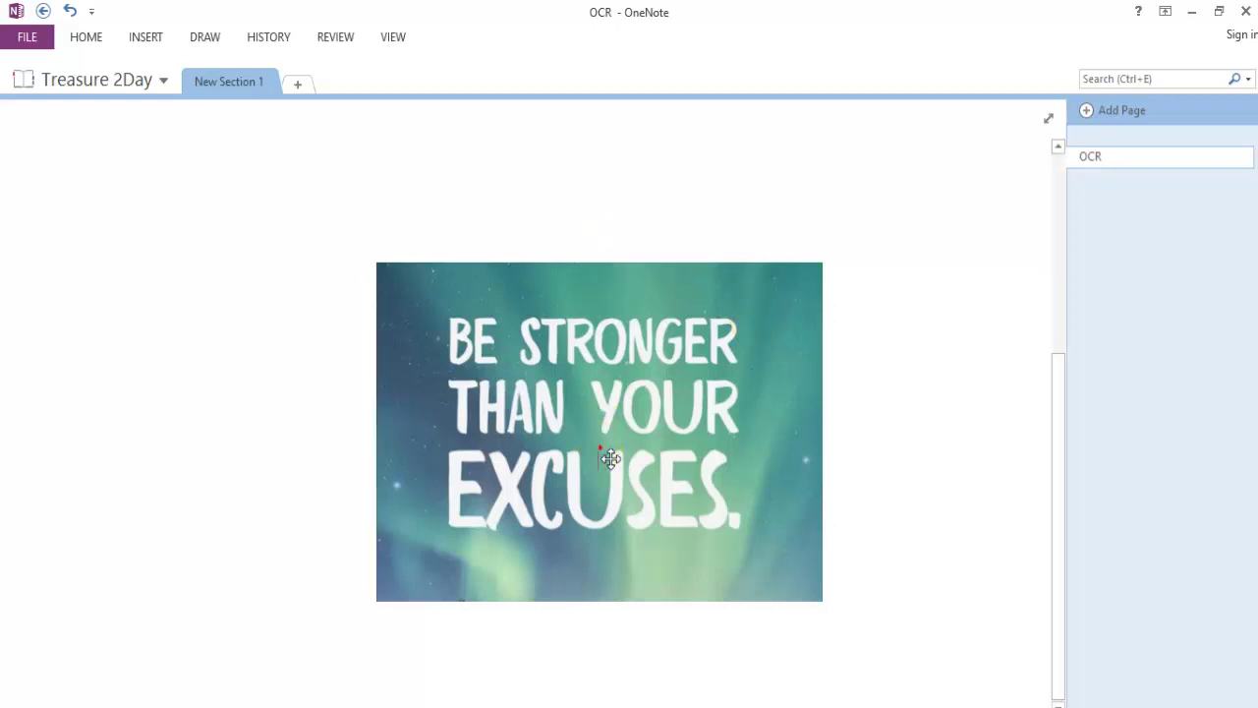
left_click(611, 458)
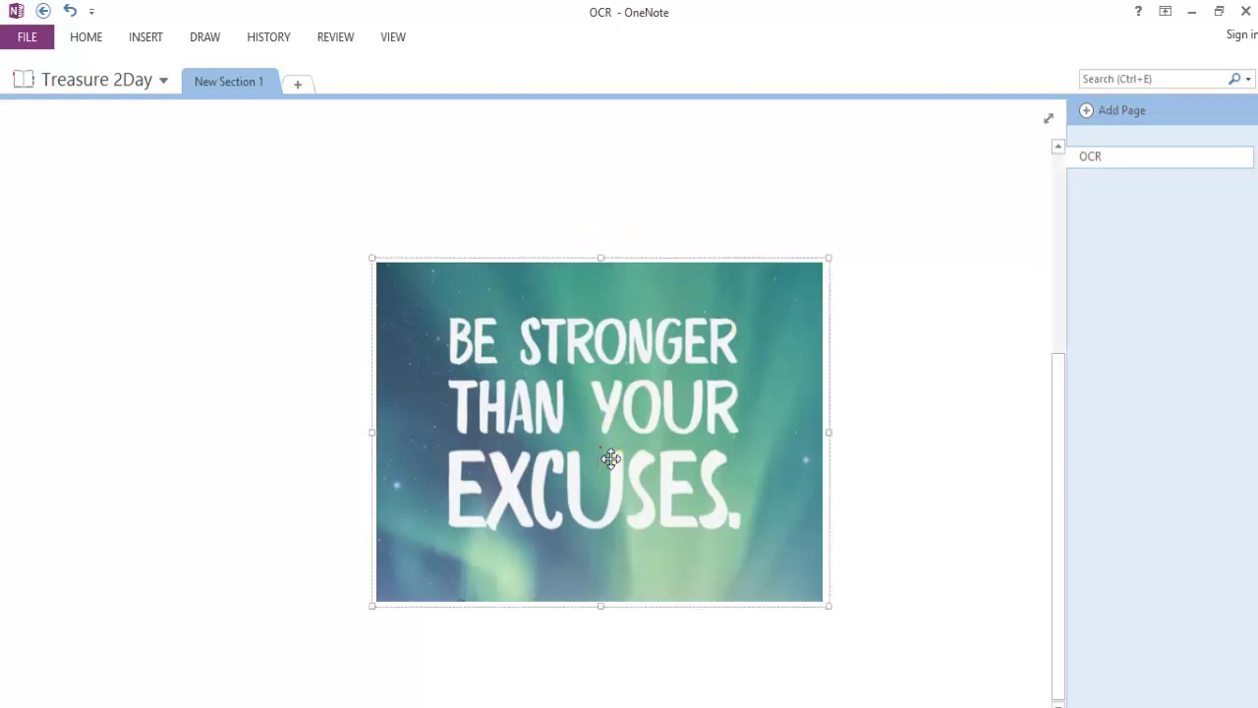
key("Delete")
left_click(611, 458)
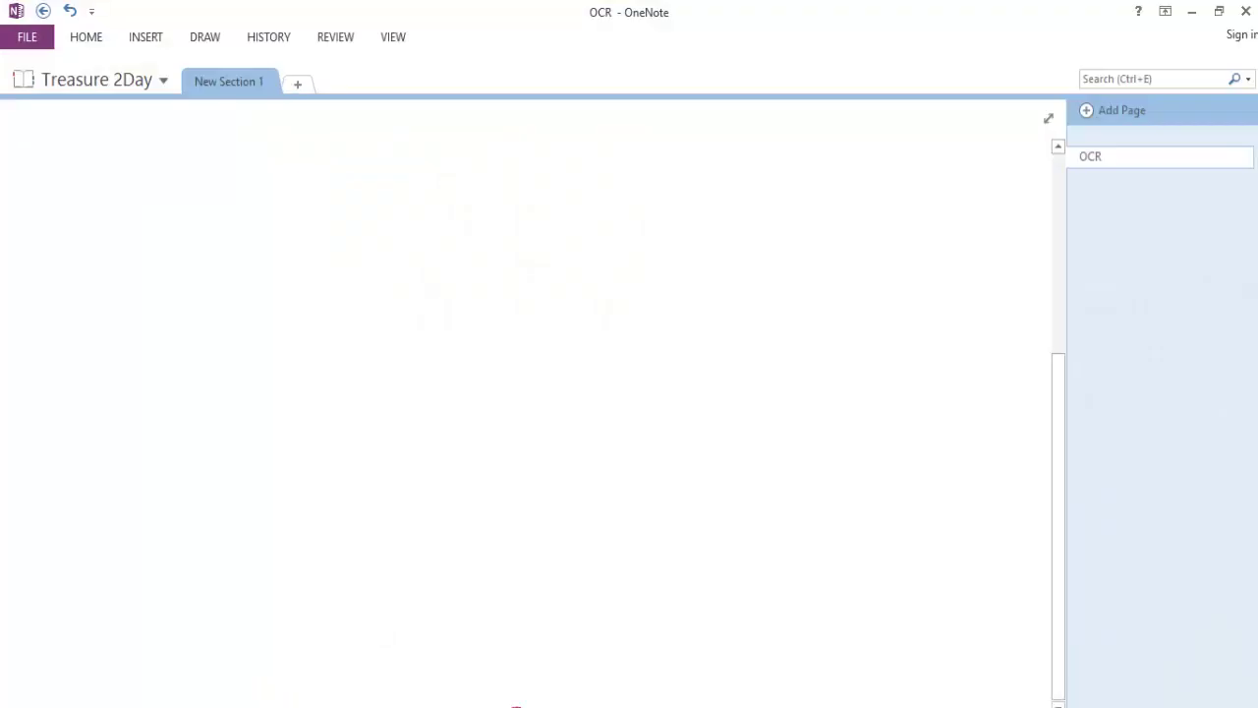
- Paste the Emp ID table picture (10001–10010) onto the OCR page and copy its recognised text
left_click(381, 360)
key("ctrl+v")
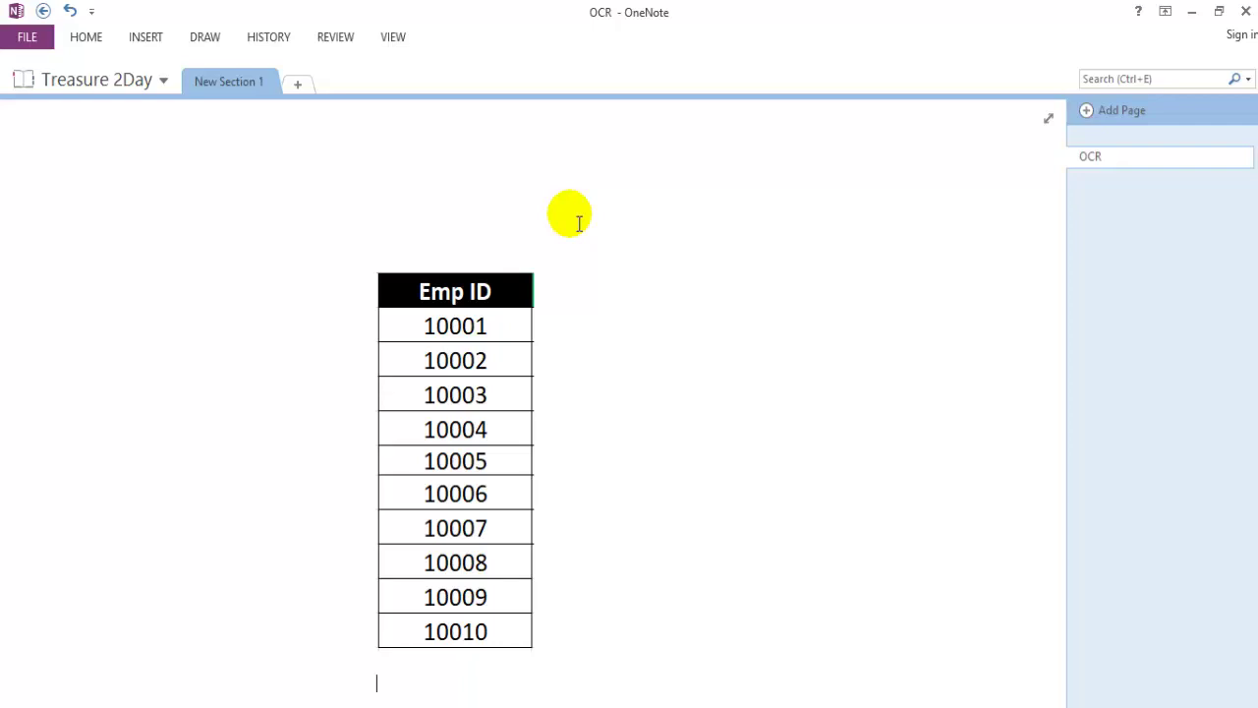
left_click(505, 291)
right_click(498, 283)
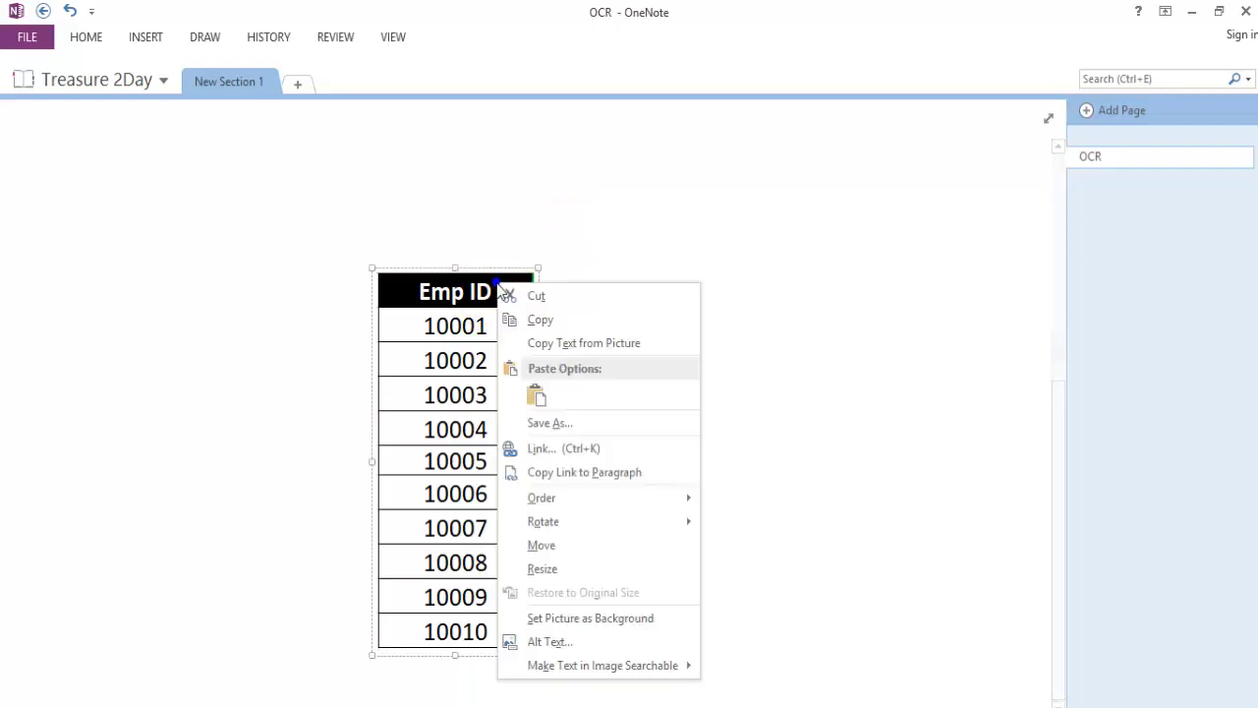
left_click(689, 344)
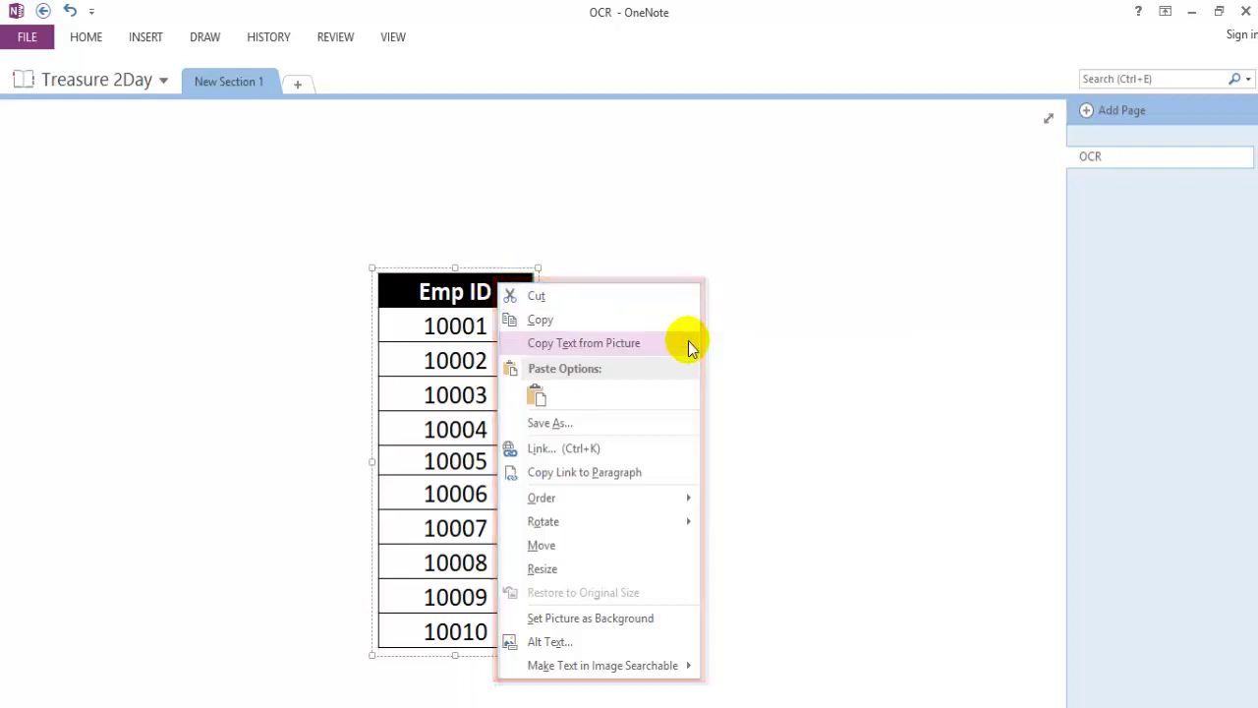
left_click(689, 341)
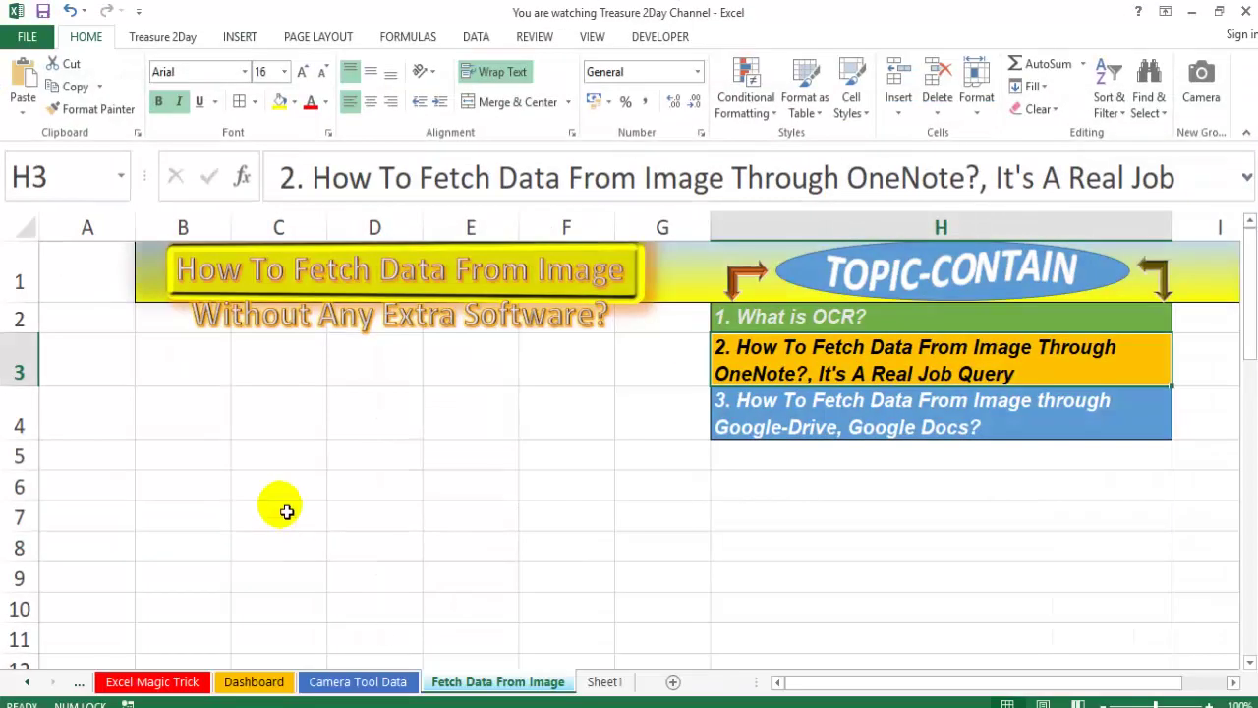
- Paste the Emp ID header and IDs 10001–10010 into column B from B3, then show the desktop
left_click(186, 361)
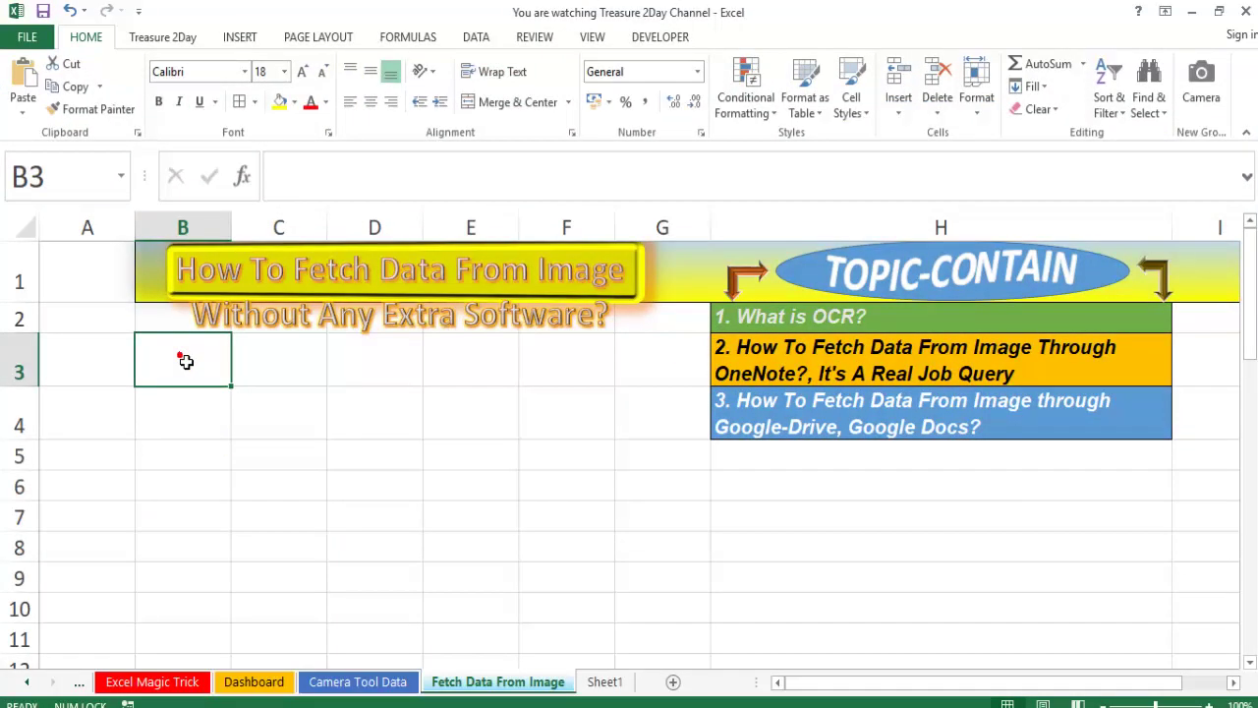
key("ctrl+v")
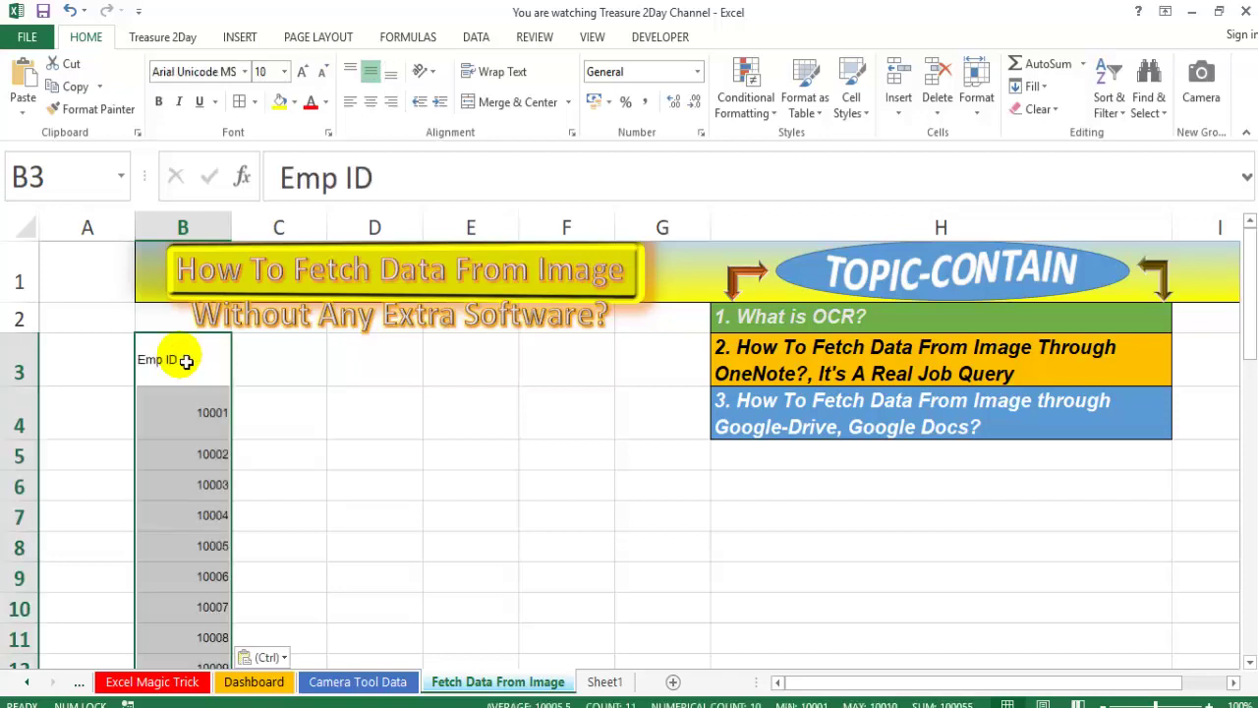
left_click(270, 384)
key("Left")
key("Down")
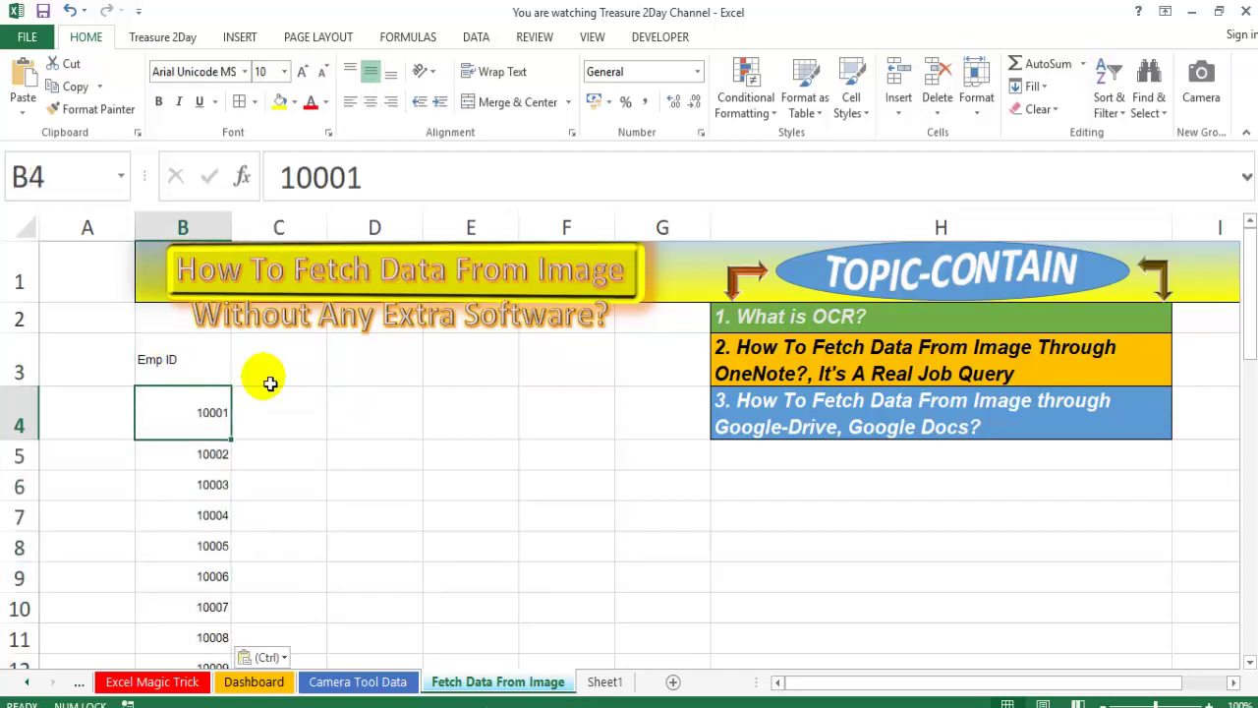
key("Down")
key("Down")
key("Down")
key("Down")
key("Down")
key("Down")
key("Down")
key("Down")
key("Down")
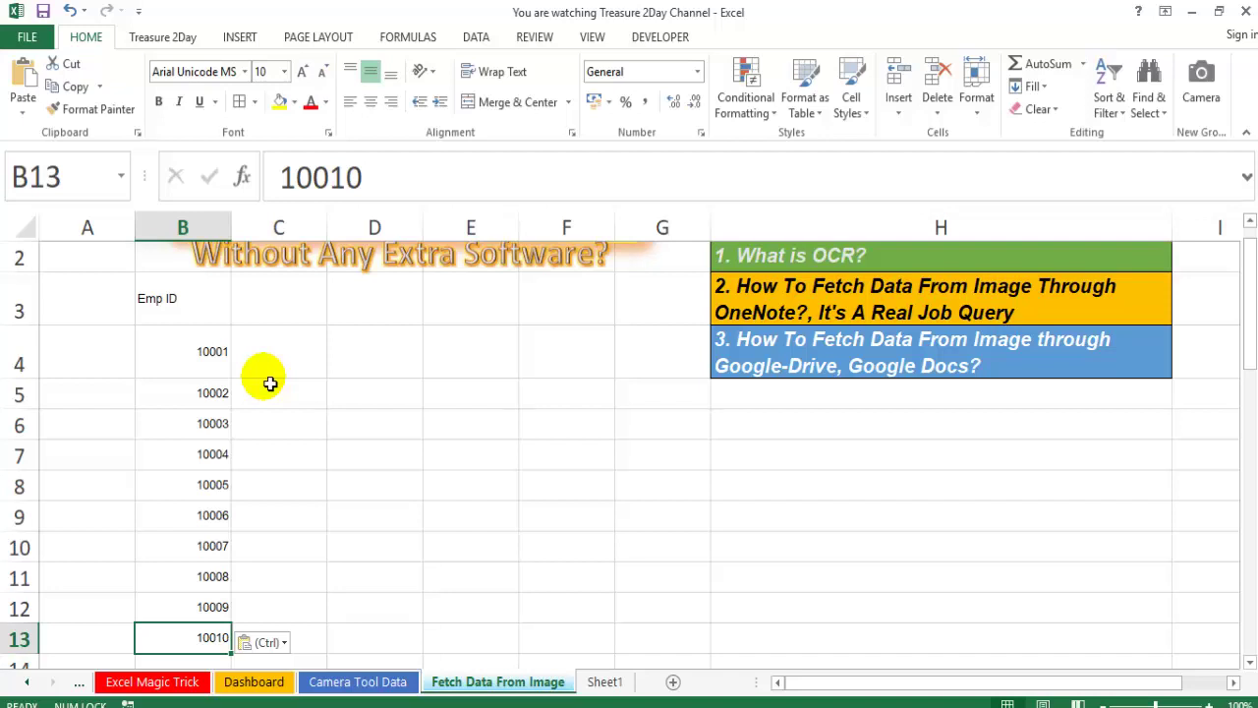
key("super+d")
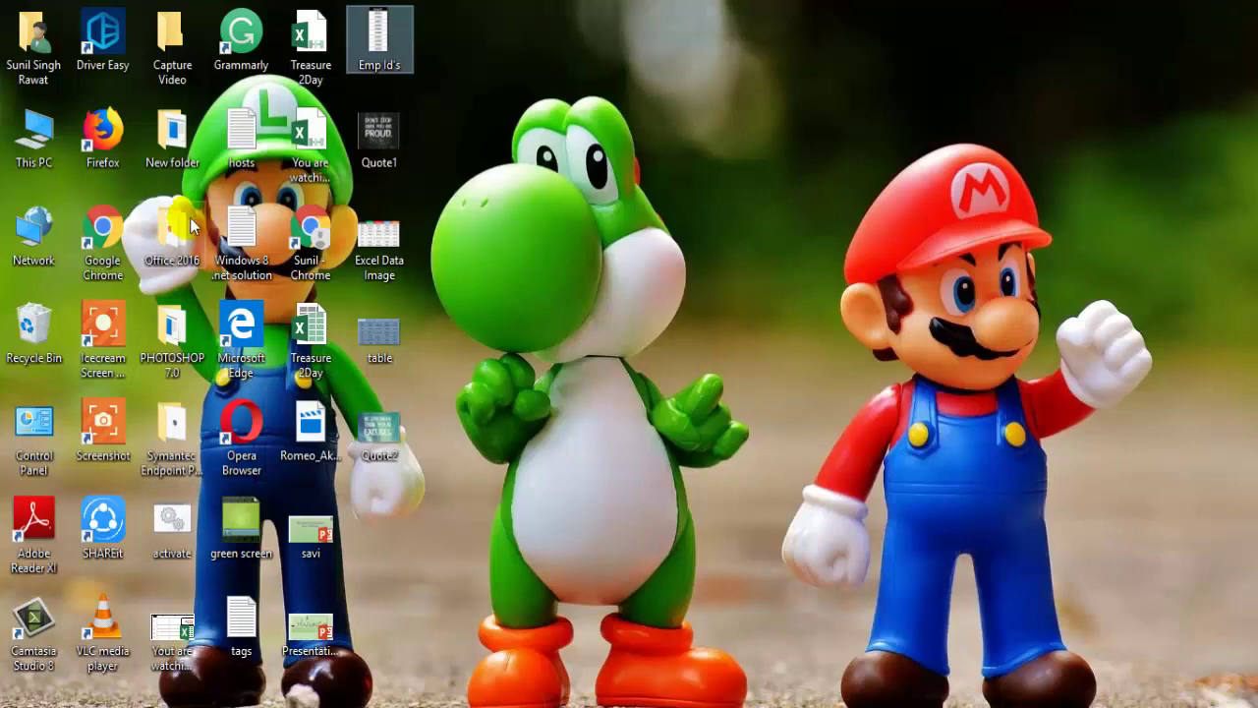
- Delete the Emp ID table picture from the OCR page
left_click(404, 242)
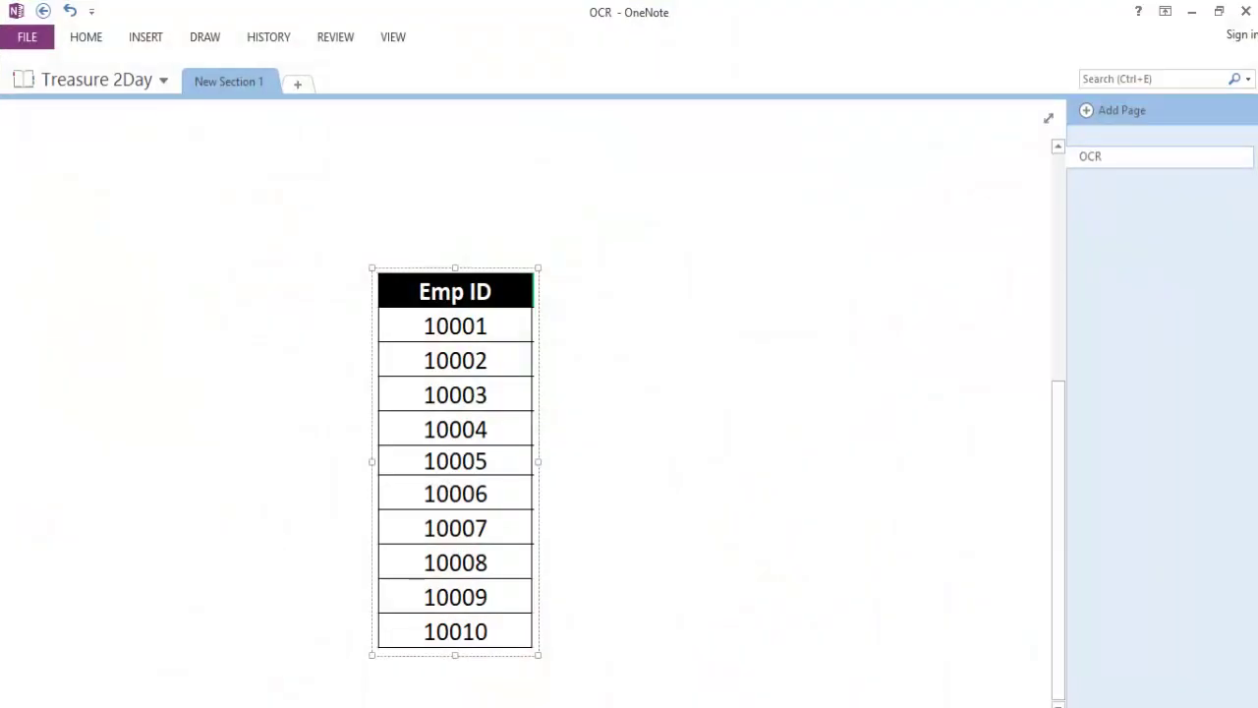
left_click(516, 491)
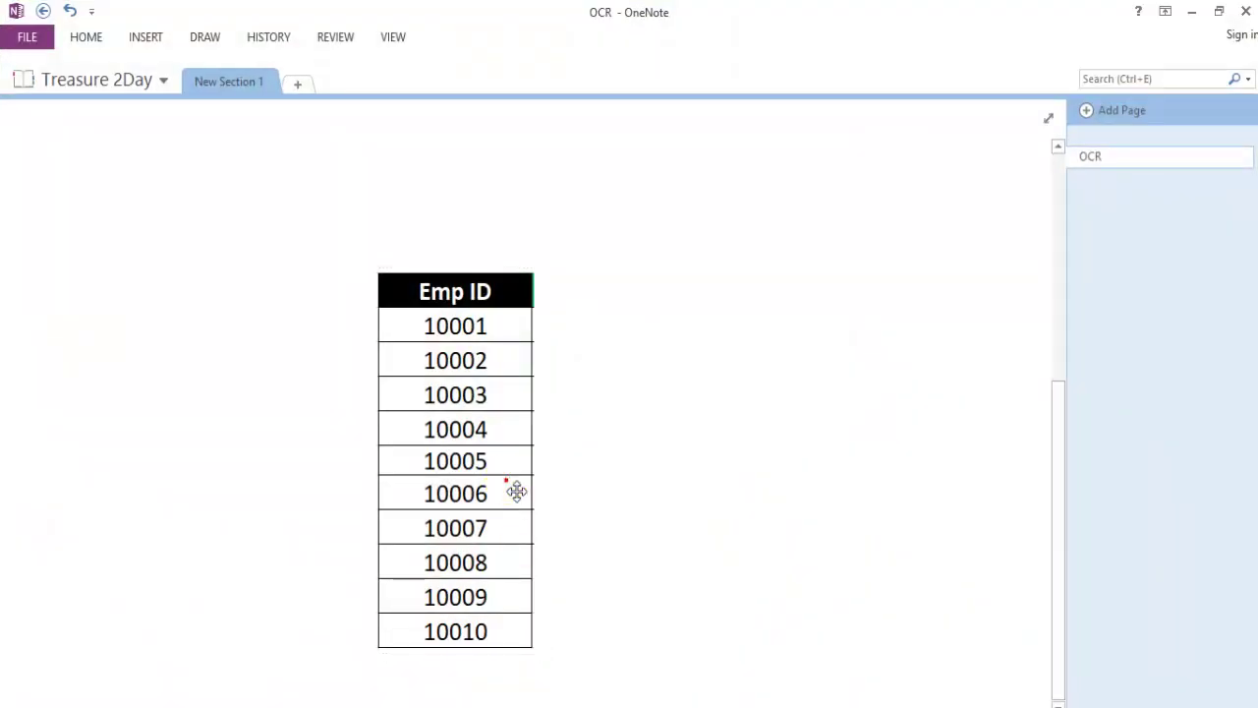
left_click(517, 492)
key("Delete")
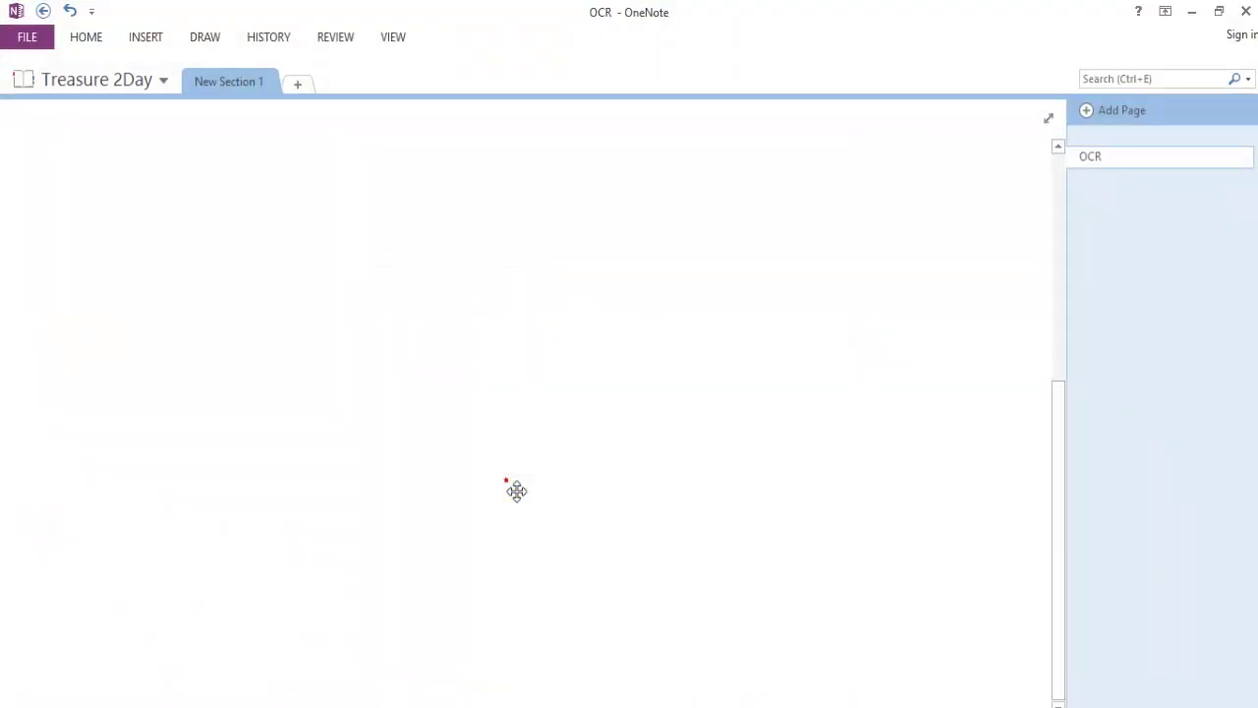
- Paste the sales table picture onto the page and shift it further left
left_click(331, 218)
left_click(392, 249)
key("ctrl+v")
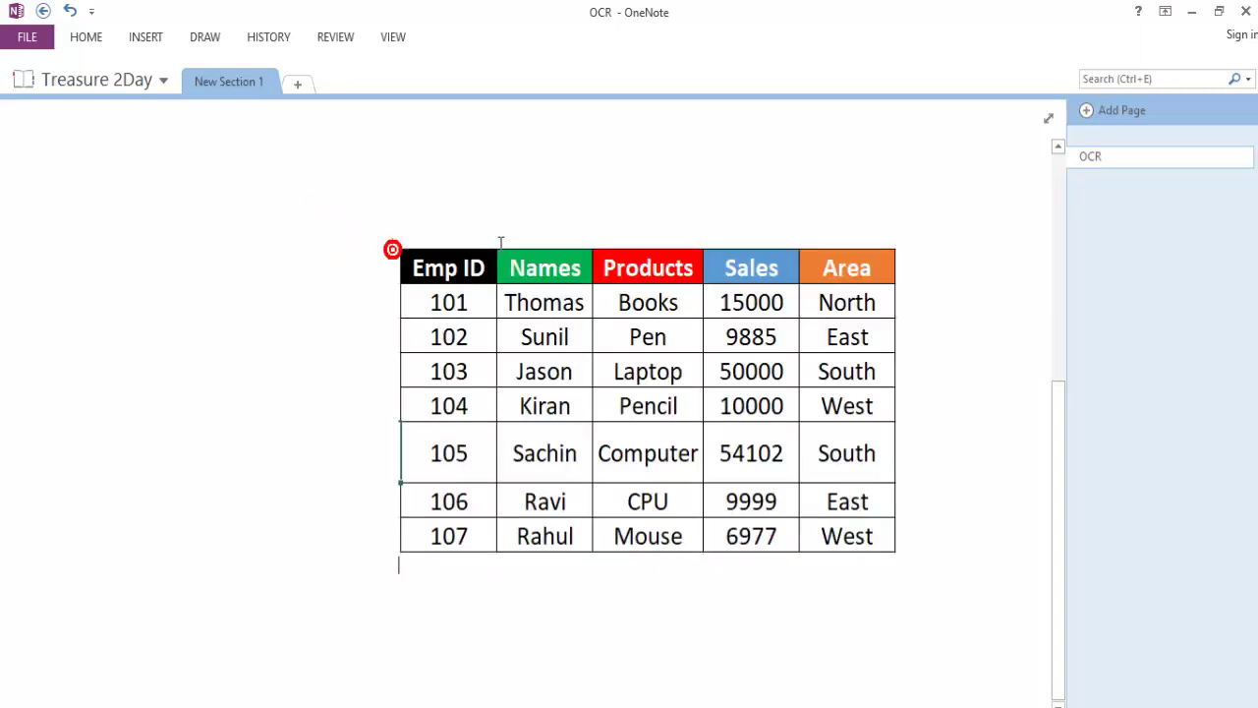
left_click(732, 267)
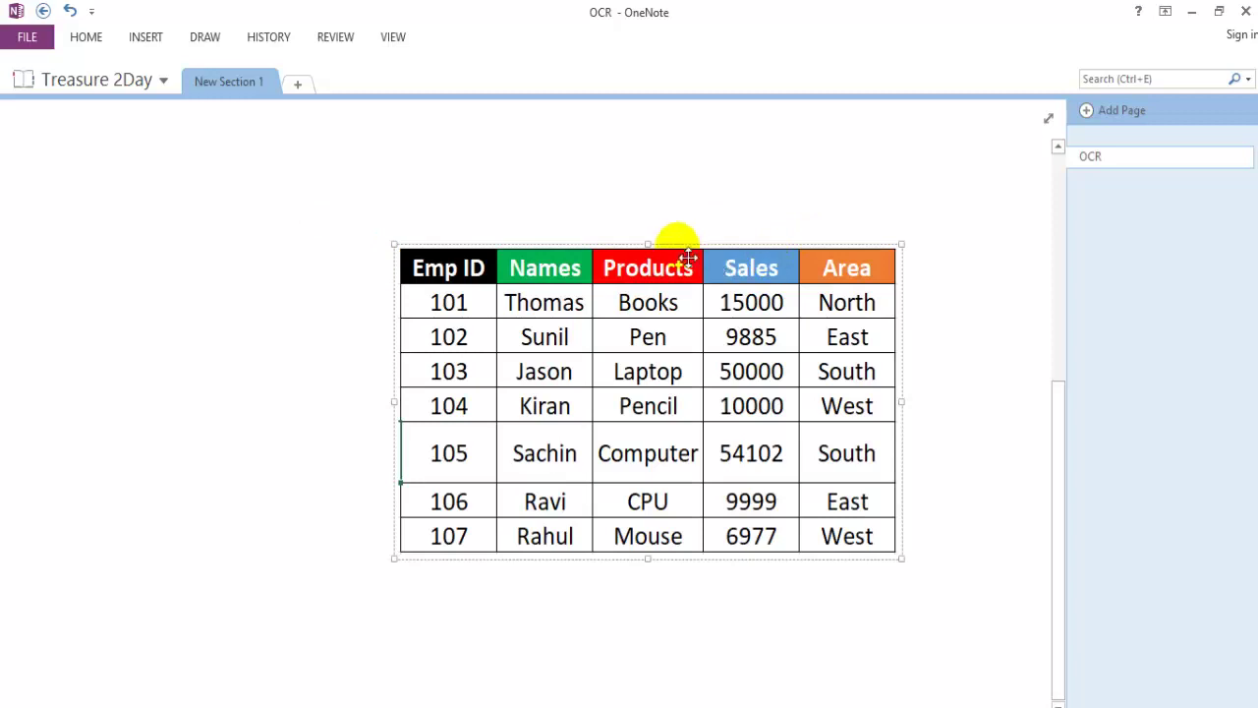
left_click_drag(688, 258, 600, 258)
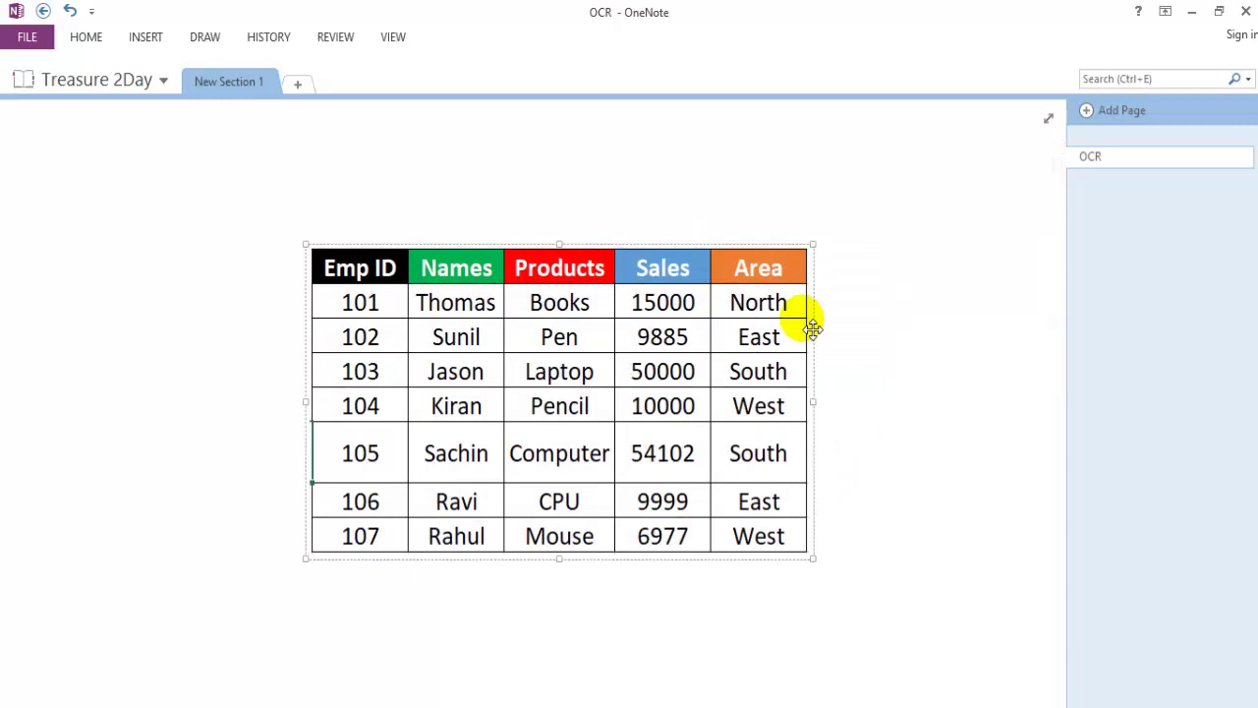
- Copy the text recognised in the sales table picture and return to the Excel workbook
right_click(701, 281)
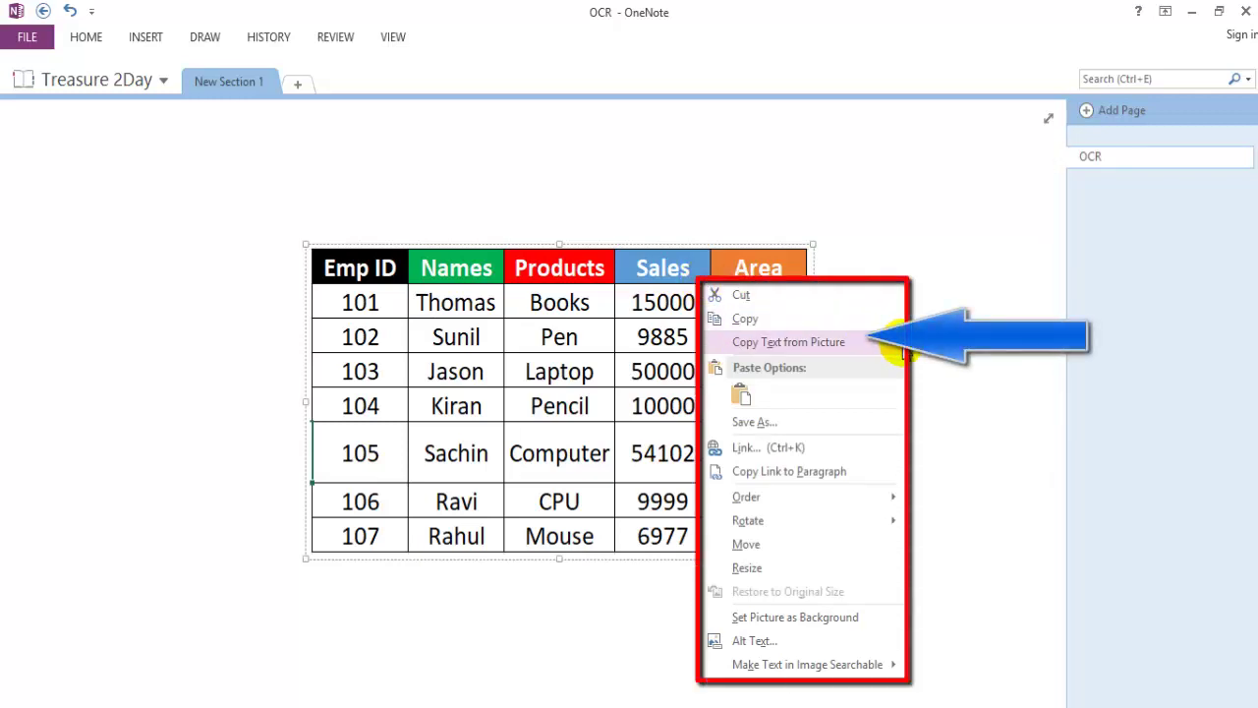
left_click(867, 342)
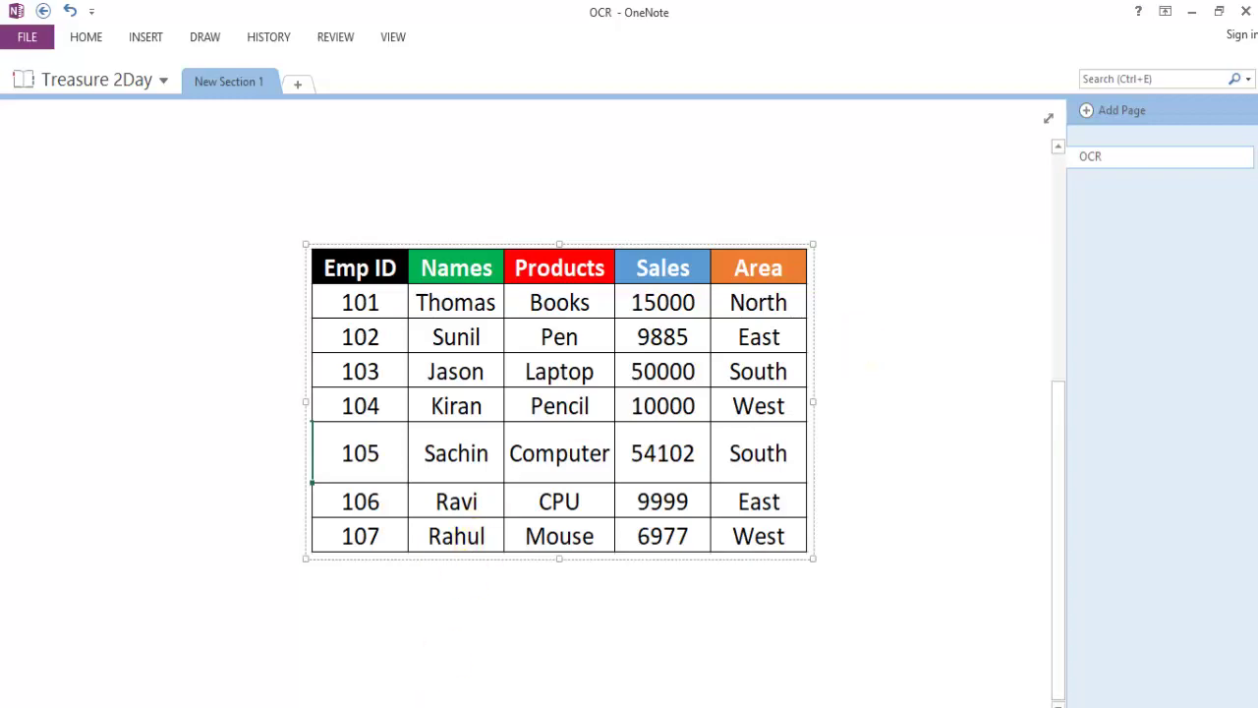
left_click(472, 649)
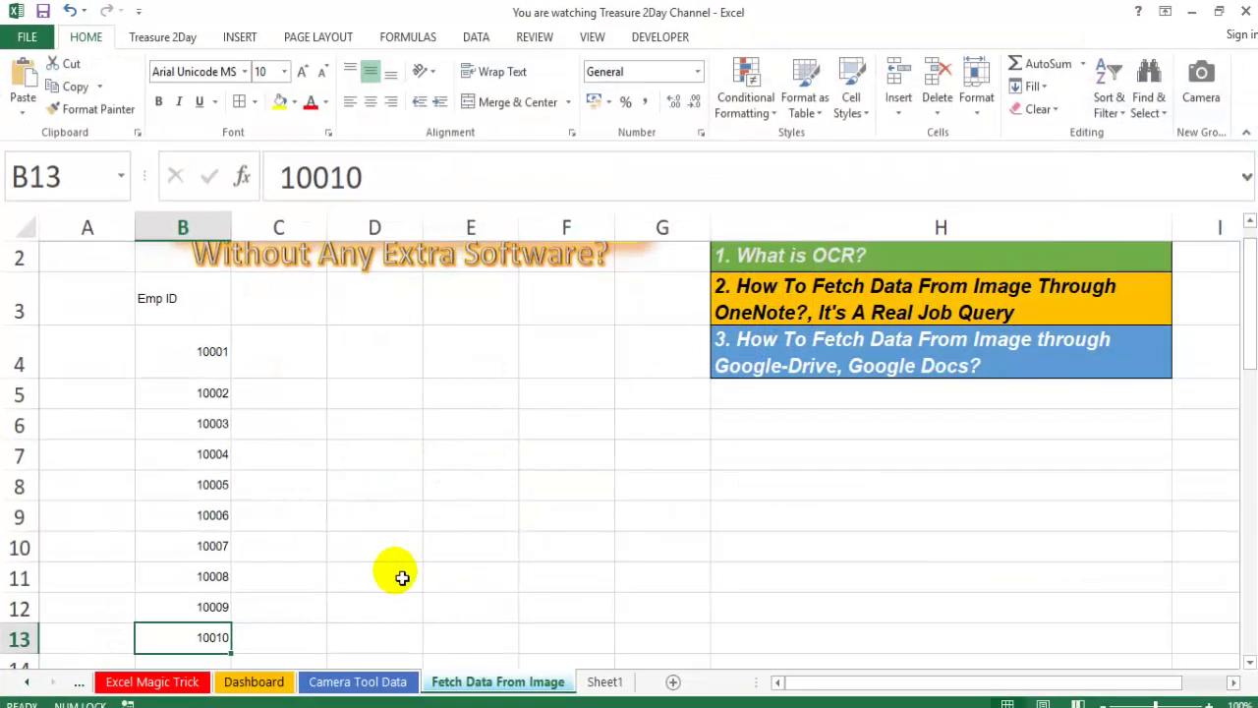
- On Sheet1, paste the recognised sales-table text into column B starting at B2
left_click(605, 682)
left_click(179, 288)
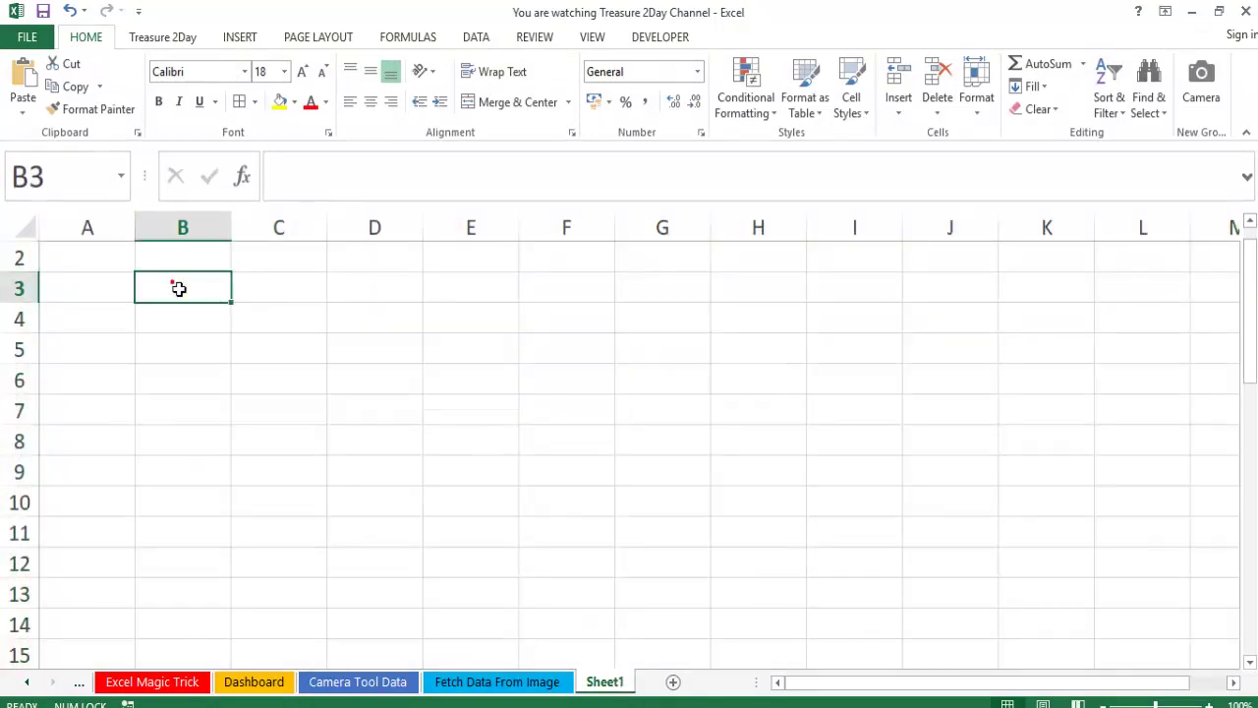
key("Up")
key("Up")
left_click(179, 288)
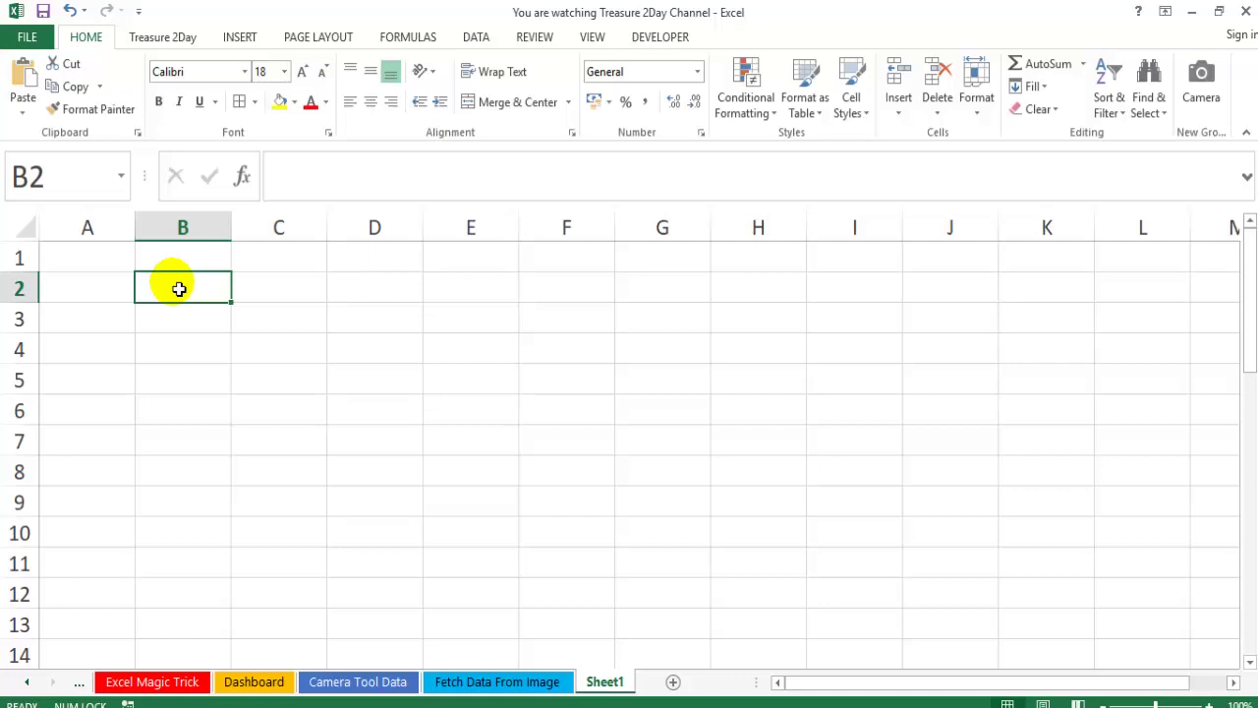
key("ctrl+v")
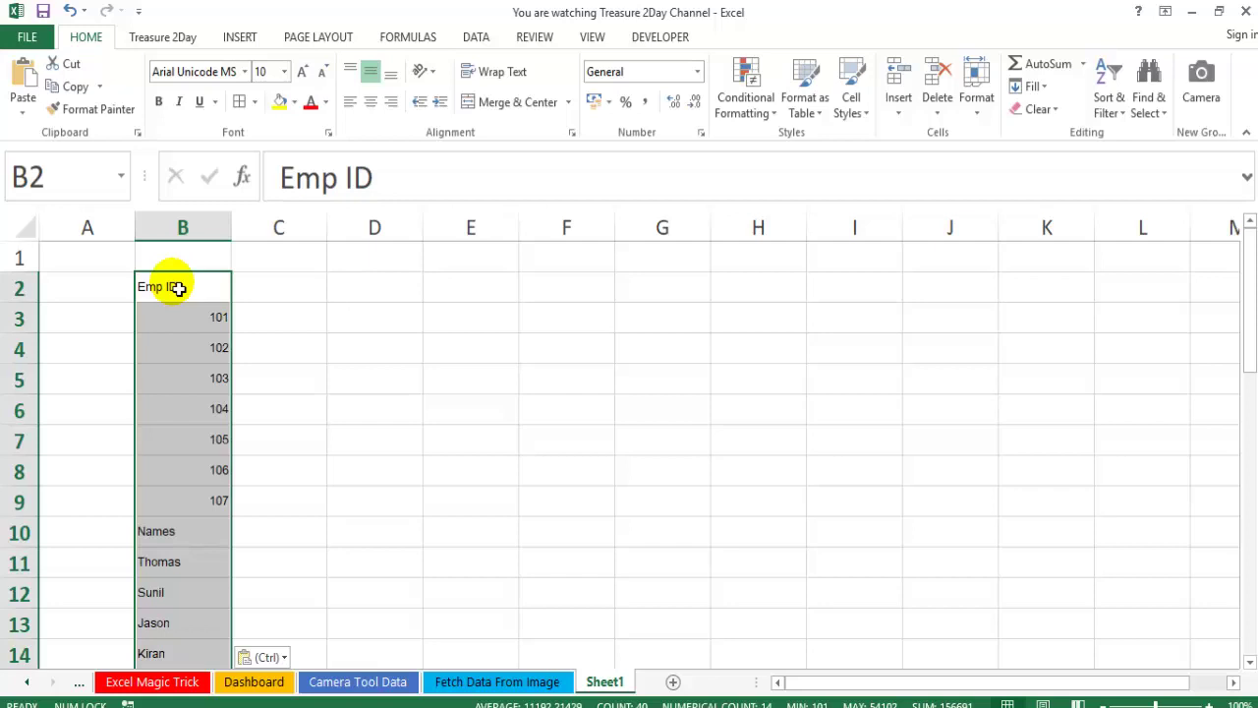
- Copy the eight Names cells below the B10 heading and paste them into C2:C9
left_click(196, 543)
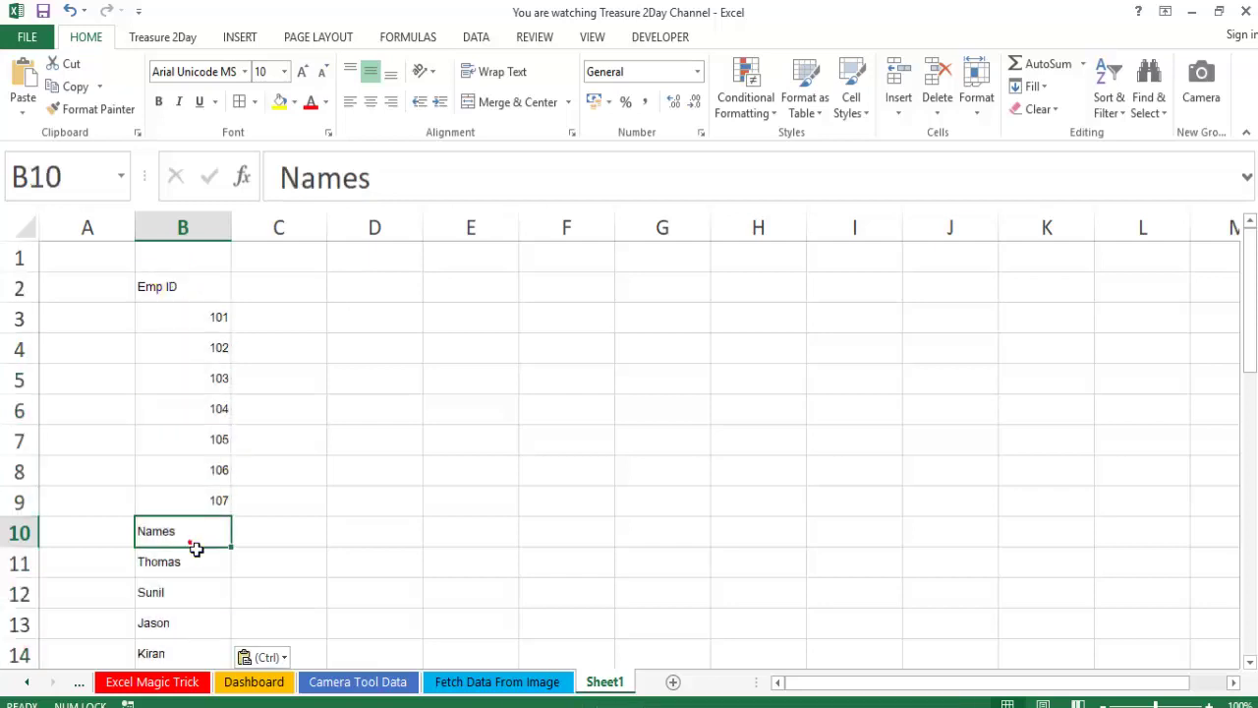
key("ctrl")
key("Escape")
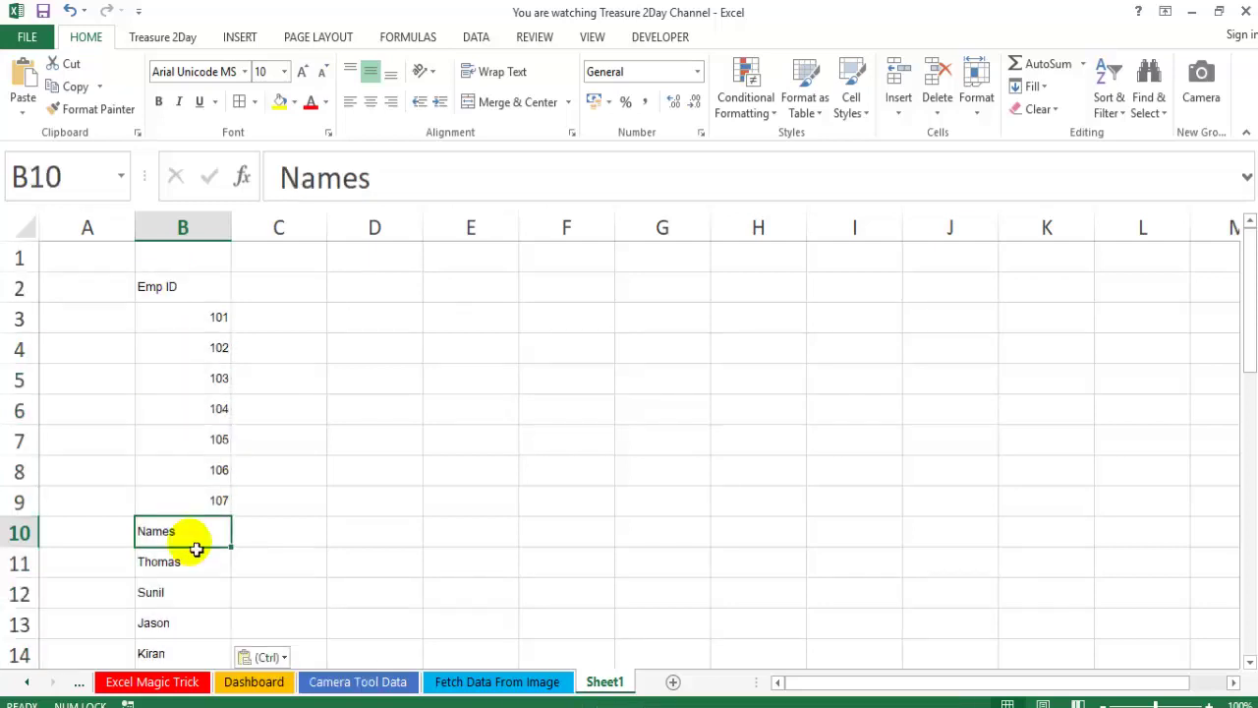
key("shift+Down")
key("shift+Down")
key("shift+Down")
key("shift+Down")
key("shift+Down")
key("shift+Down")
key("shift+Down")
key("shift+Down")
key("shift+Down")
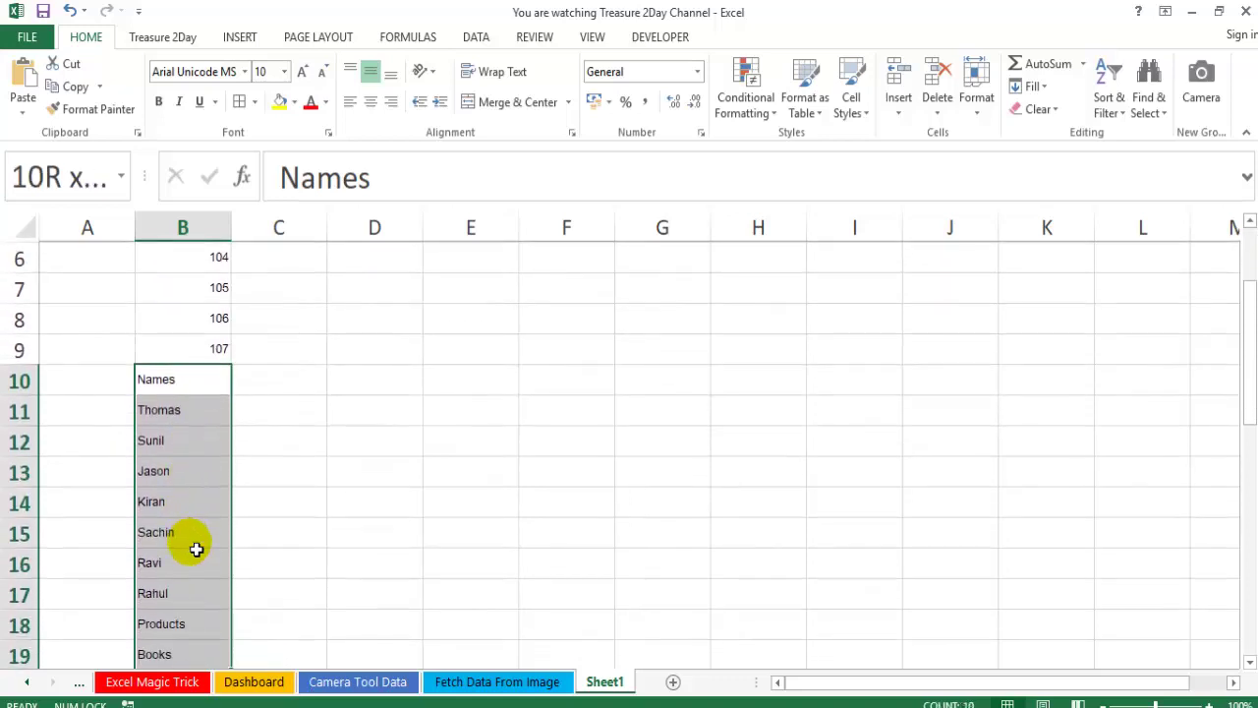
key("shift+Up")
key("shift+Up")
key("ctrl+c")
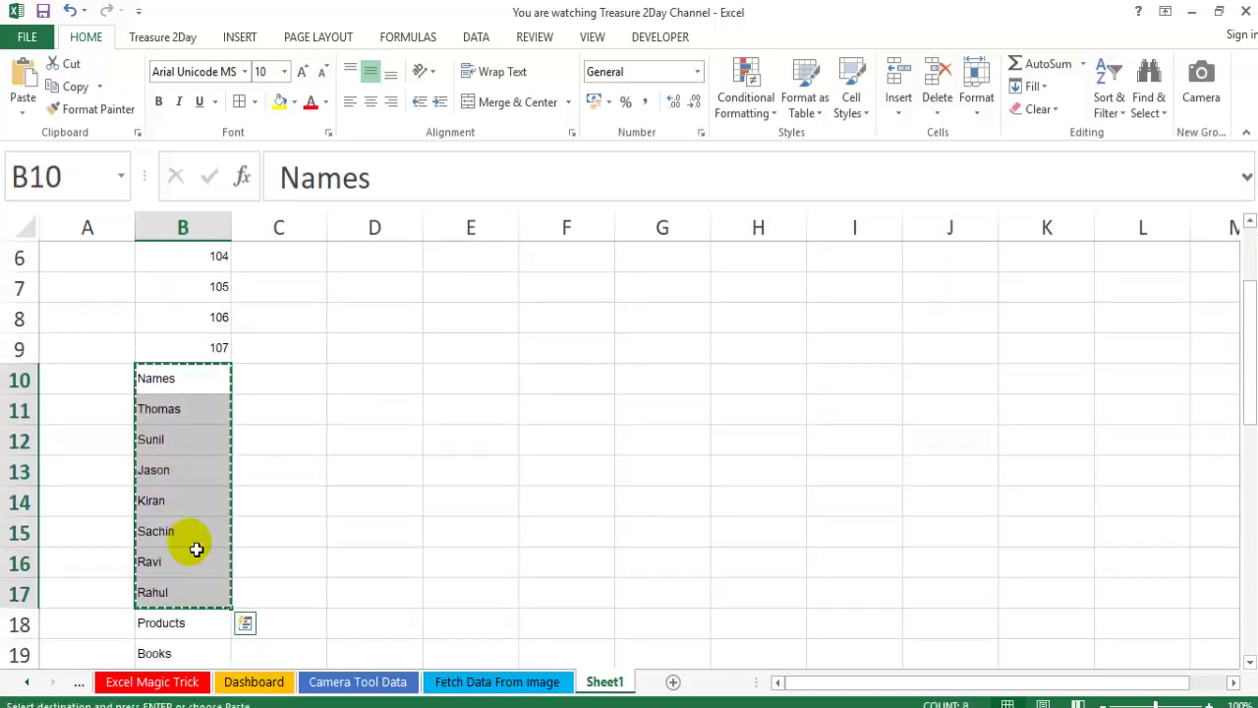
key("ctrl+Up")
key("Right")
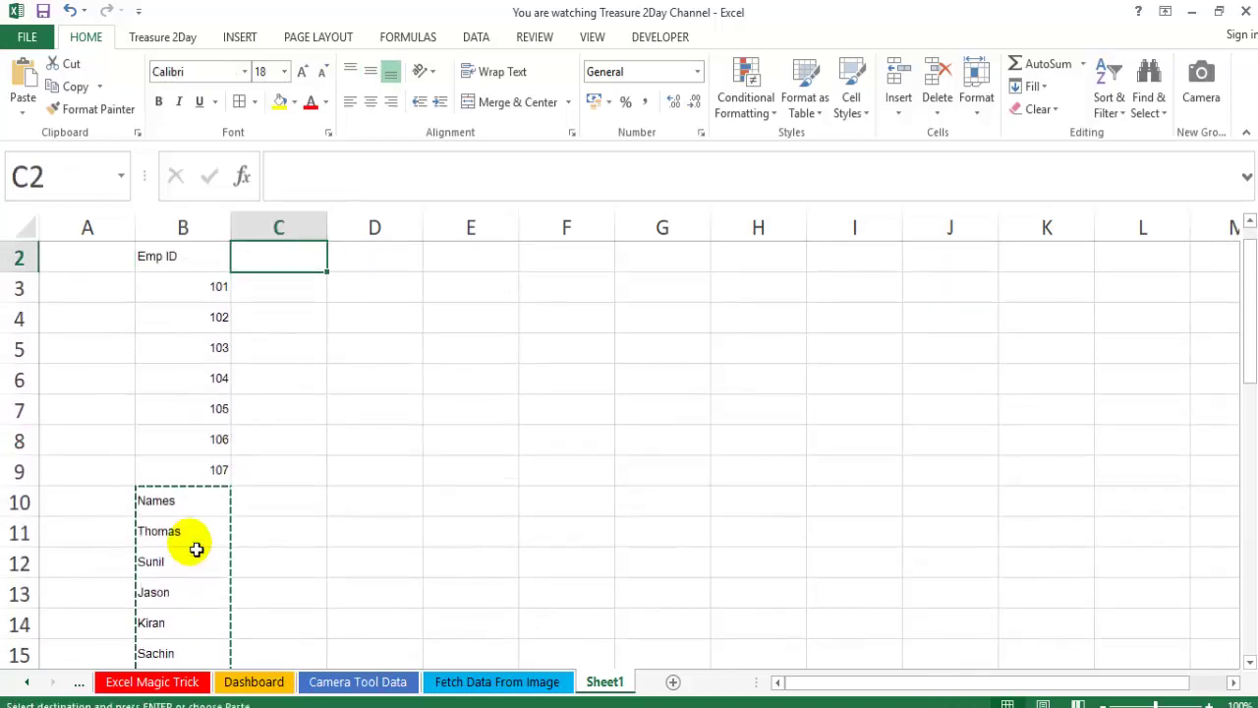
key("ctrl+v")
key("Down")
key("Down")
key("Down")
key("Down")
key("Left")
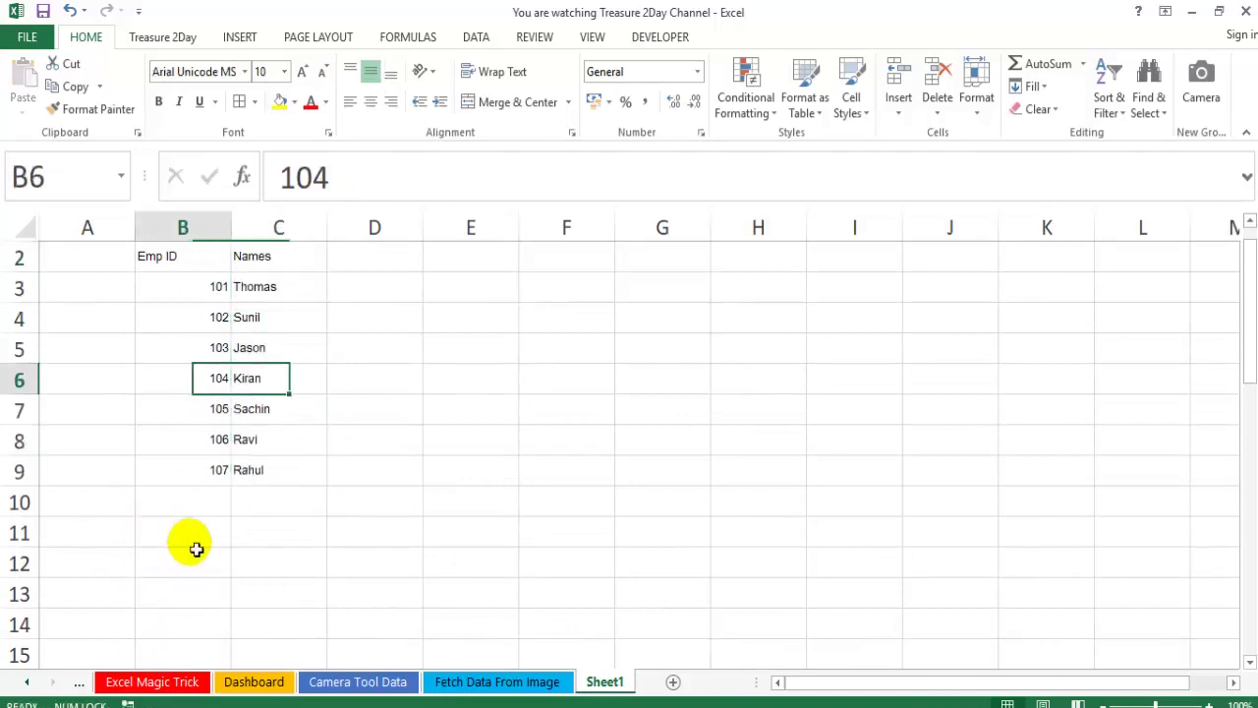
key("Down")
key("Down")
key("Down")
- Copy the Products list from B18 and paste it into D2:D9
key("ctrl+Down")
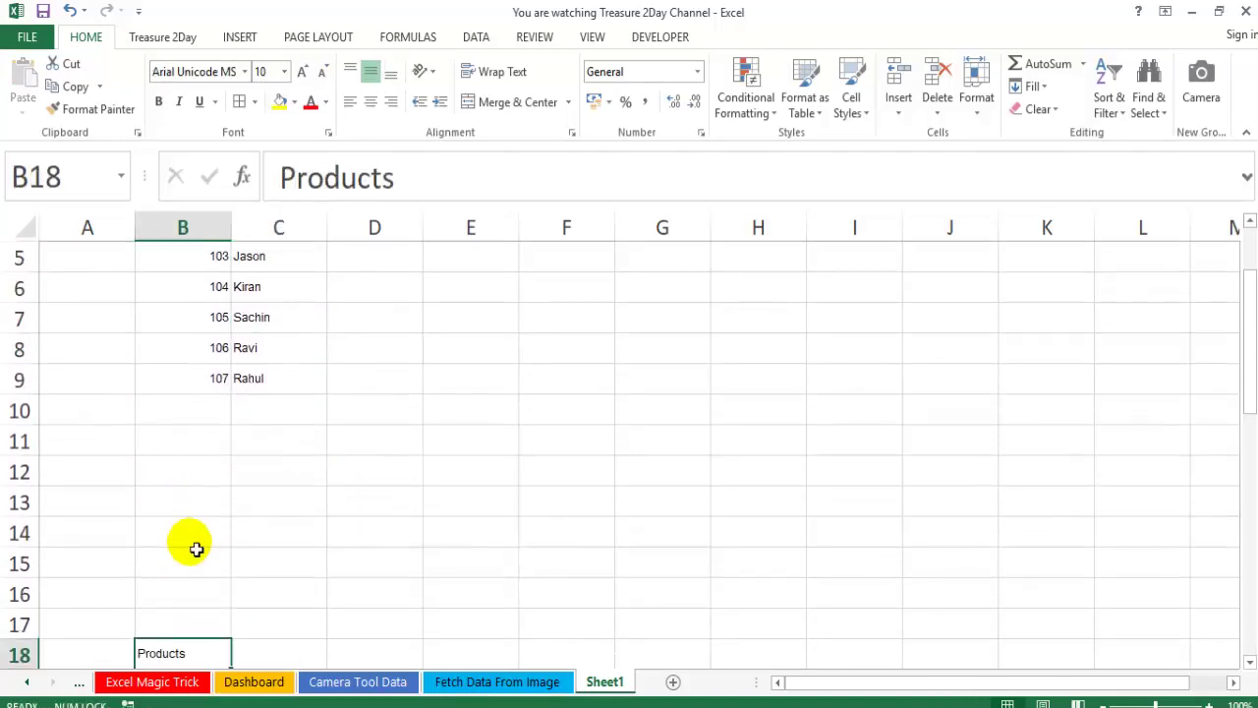
key("shift+Down")
key("shift+Down")
key("shift+Down")
key("shift+Down")
key("shift+Down")
key("shift+Down")
key("shift+Down")
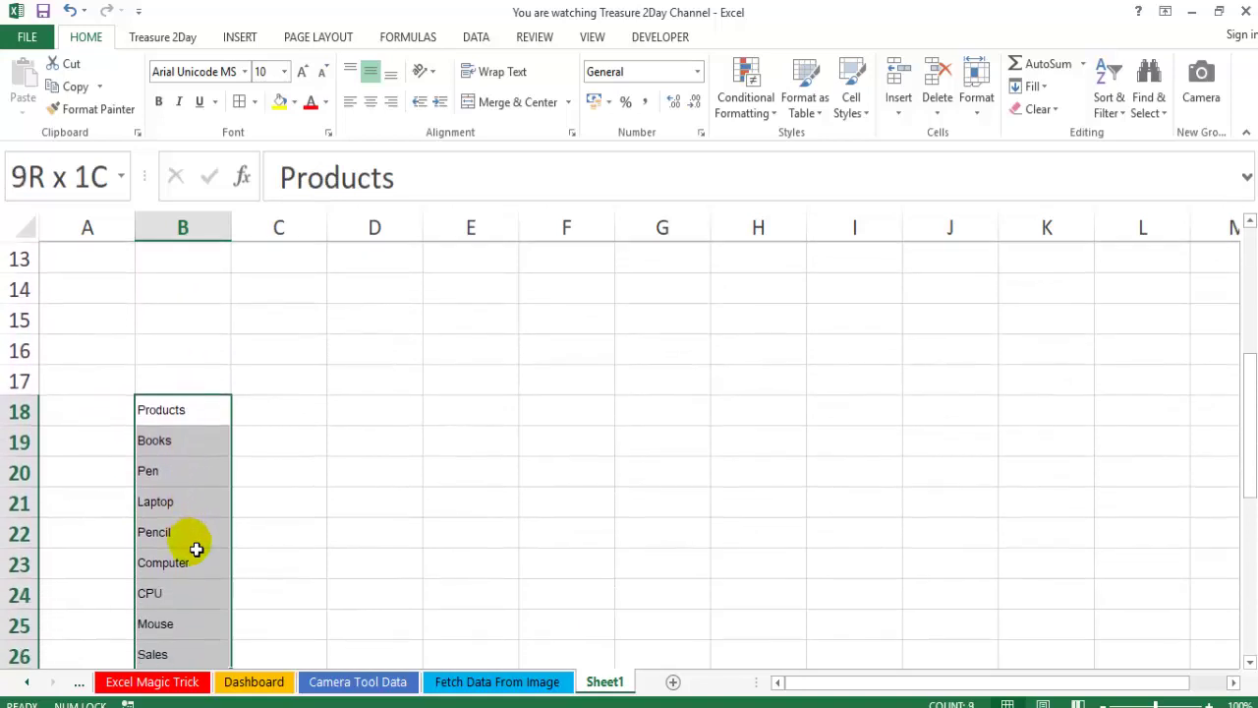
key("shift+Up")
key("shift+Up")
key("shift+Down")
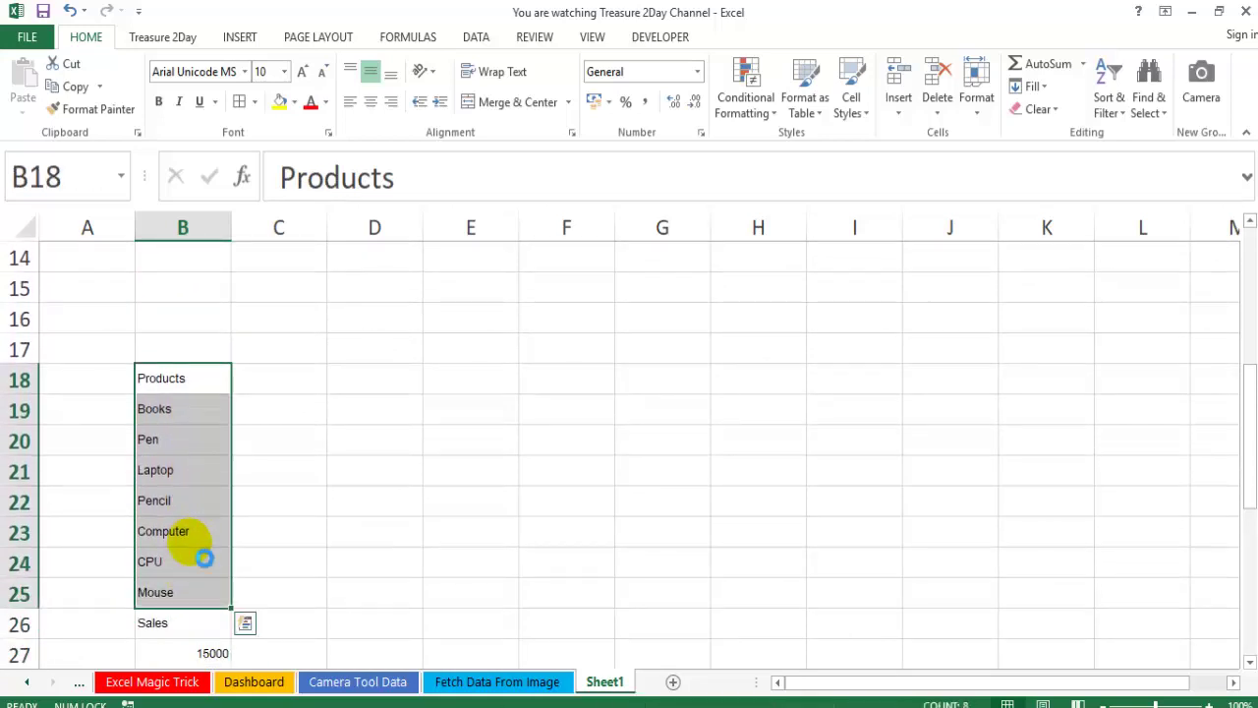
key("ctrl+c")
key("ctrl+Up")
key("ctrl+Up")
key("Right")
key("Right")
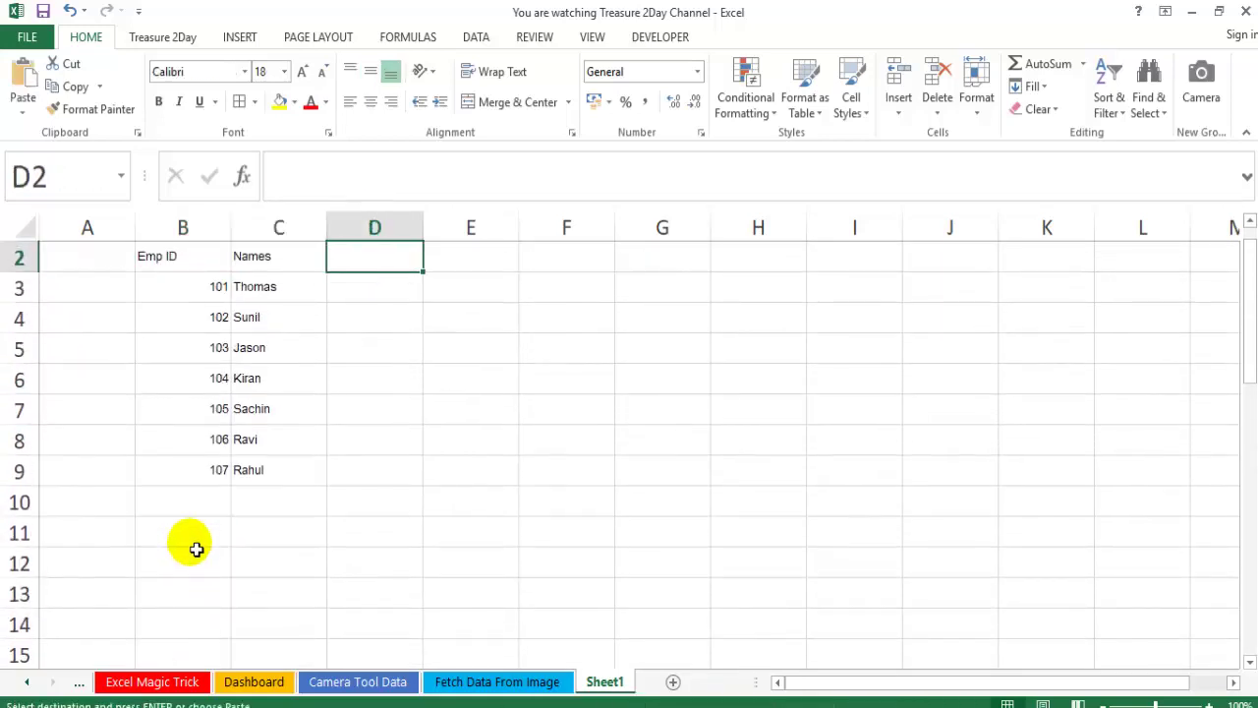
key("Return")
key("Left")
key("Left")
- Copy the Sales figures B26:B33 and paste them into E2:E9
key("ctrl+Down")
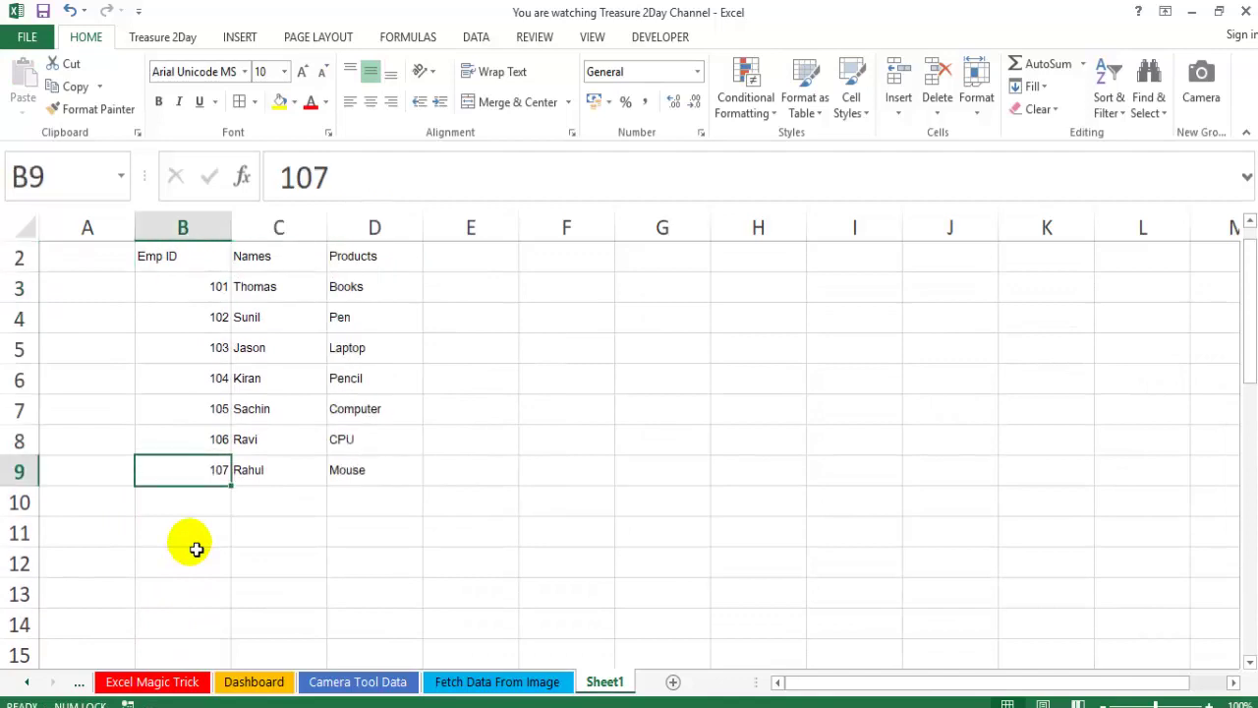
key("Down")
key("Down")
key("ctrl+Down")
key("shift+Down")
key("shift+Down")
key("shift+Down")
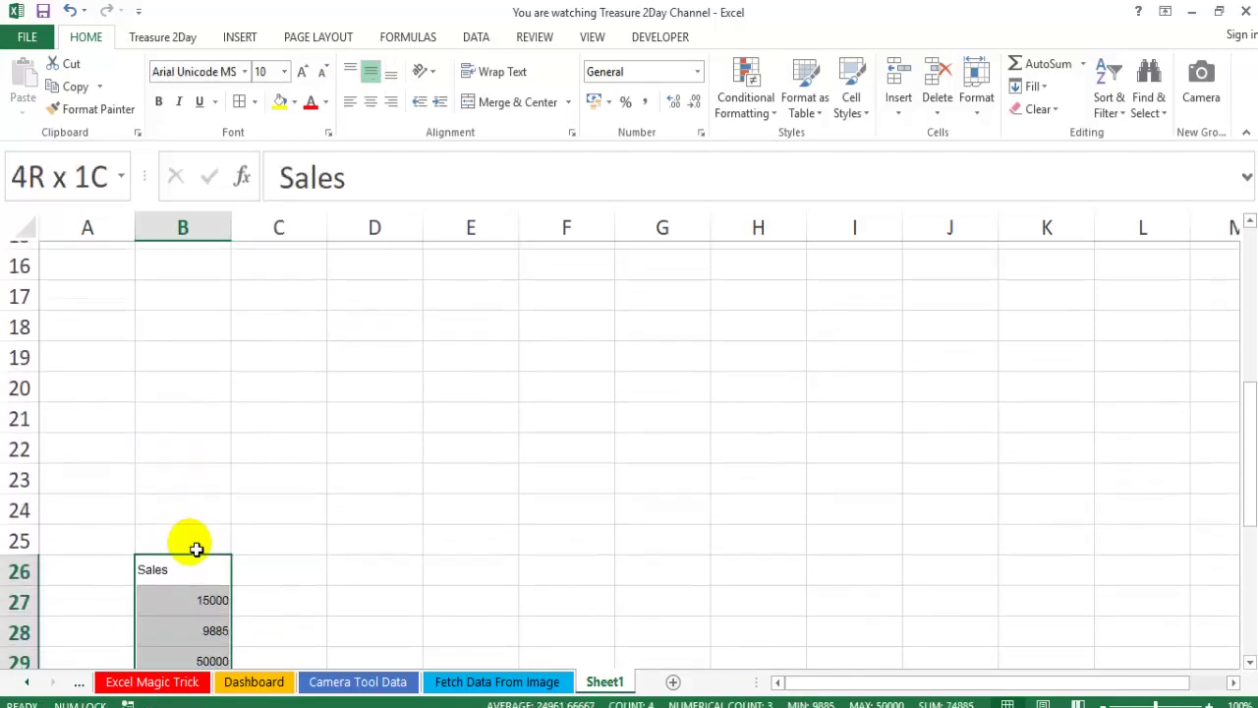
key("shift+Down")
key("shift+Down")
key("shift+Down")
key("shift+Down")
key("shift+Down")
key("shift+Up")
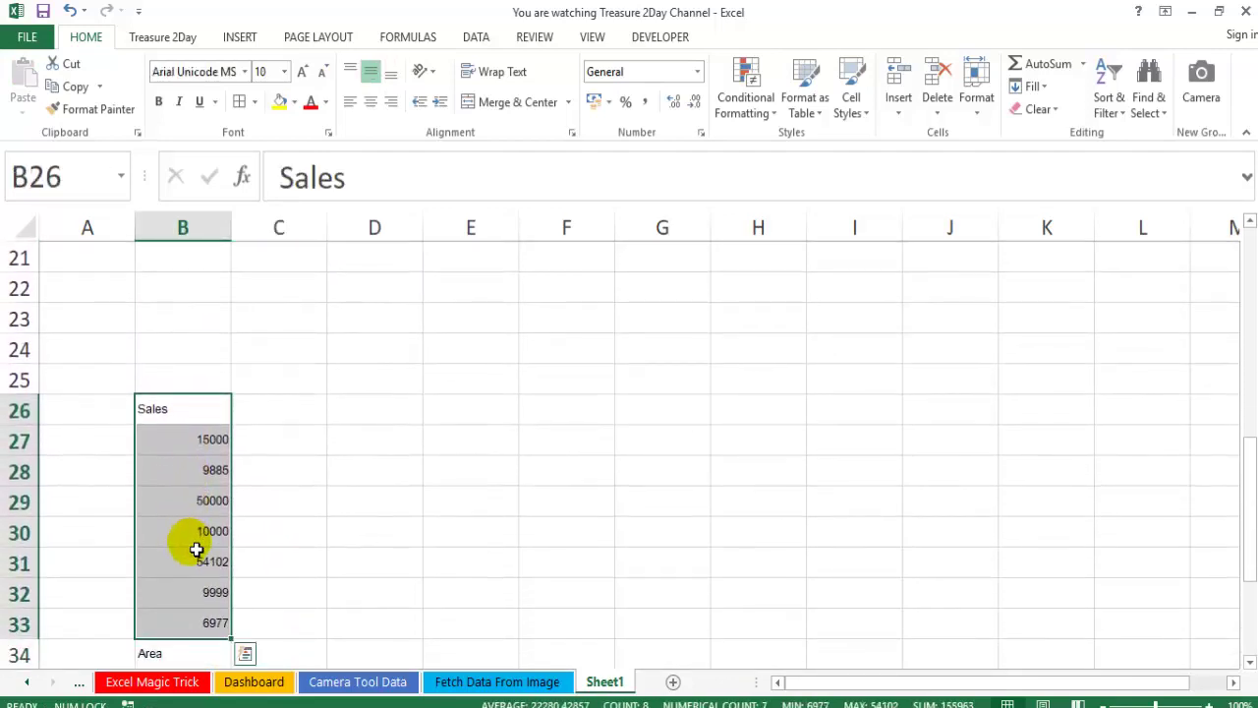
key("ctrl+c")
key("ctrl+Up")
key("ctrl+Up")
key("ctrl+Right")
key("Right")
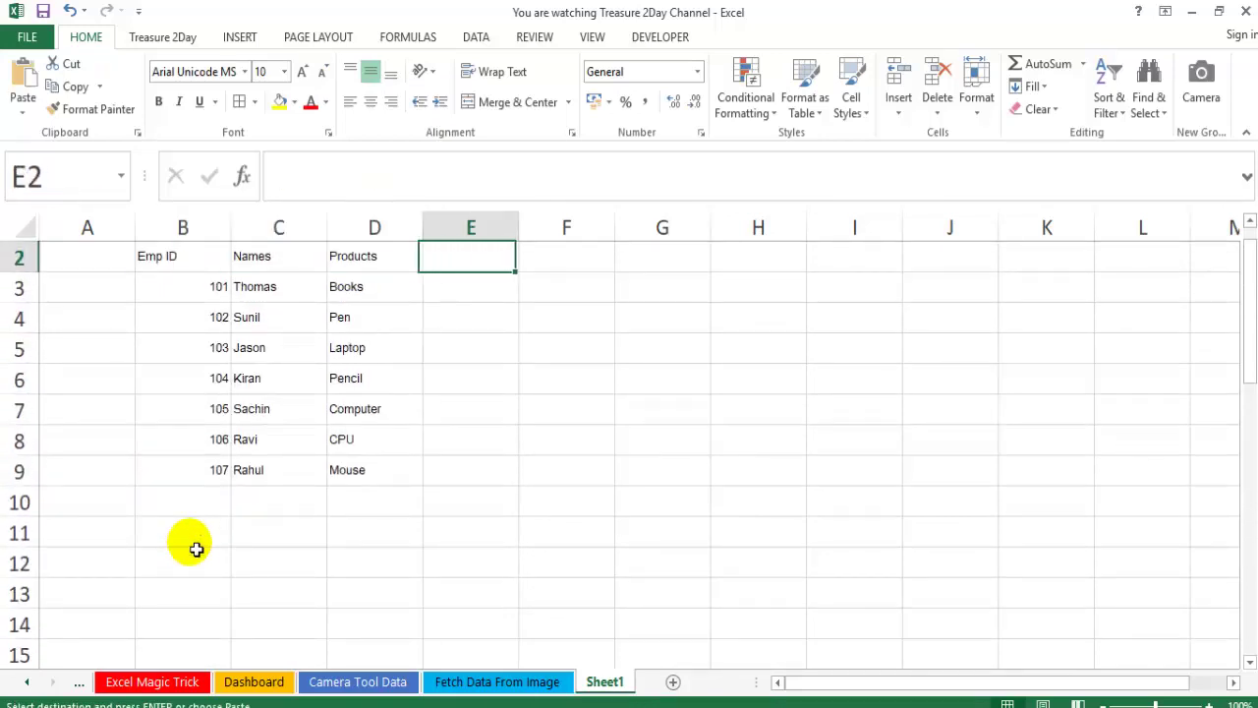
key("ctrl+v")
key("Escape")
key("Left")
key("ctrl+Left")
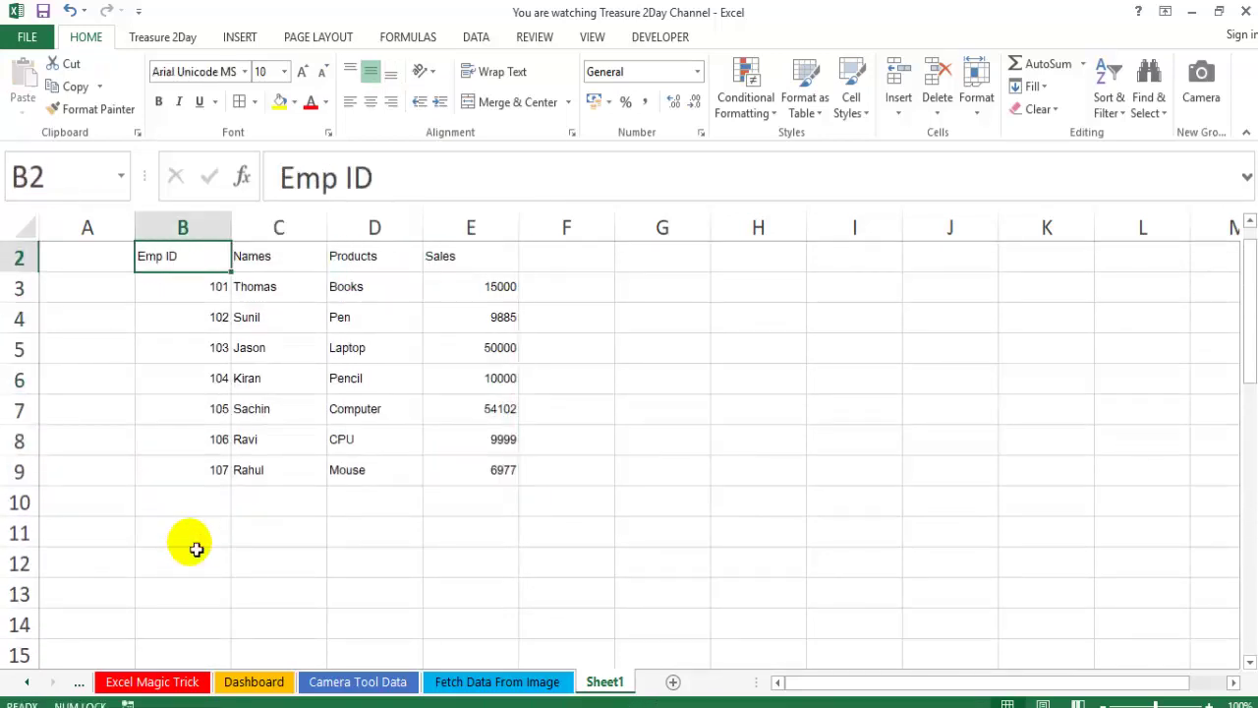
- Copy the Area list B34:B41 (North, East, South, West) and paste it into column F
key("ctrl+Down")
key("ctrl+Down")
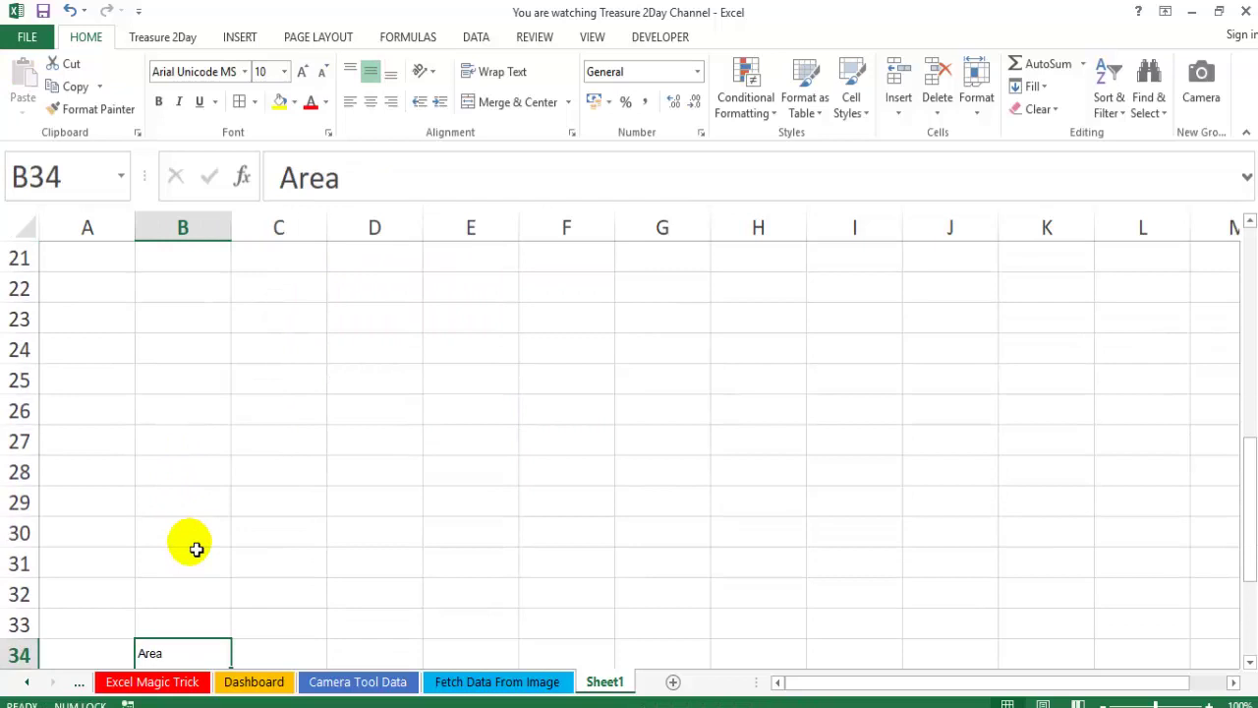
key("shift+Down")
key("shift+Down")
key("shift+Down")
key("shift+Down")
key("shift+Down")
key("shift+Down")
key("shift+Down")
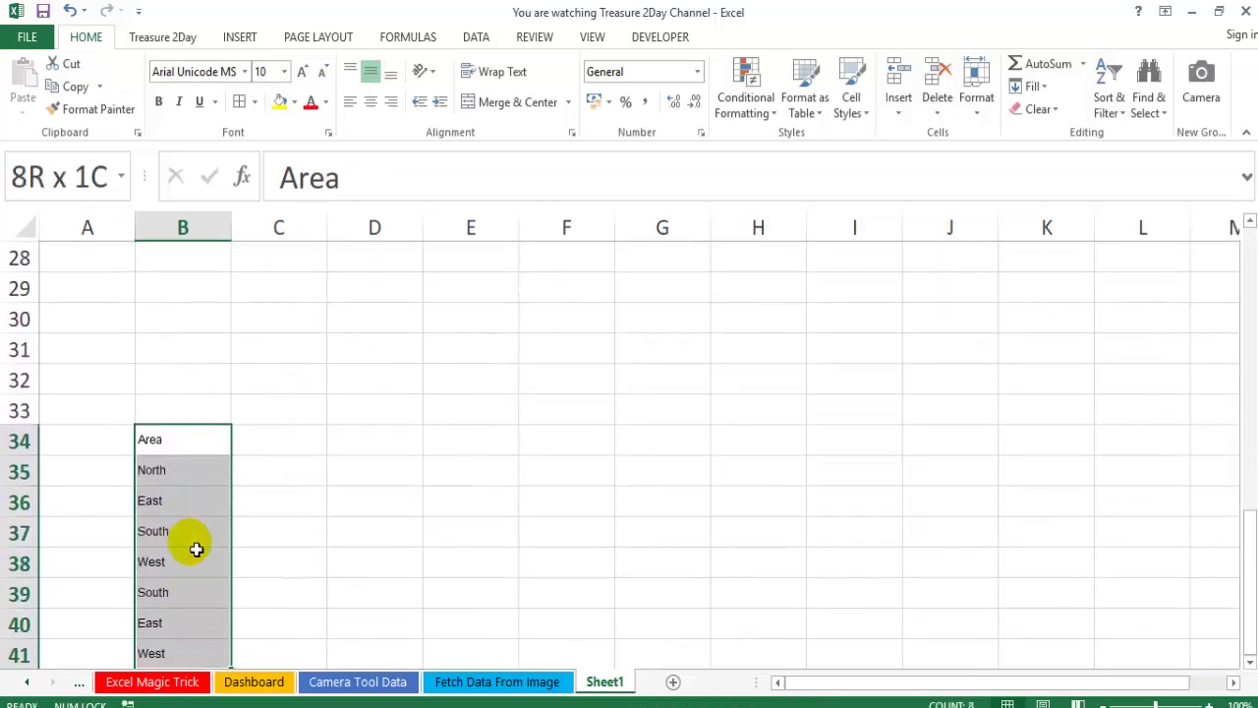
key("shift+Down")
key("shift+Up")
key("shift+Down")
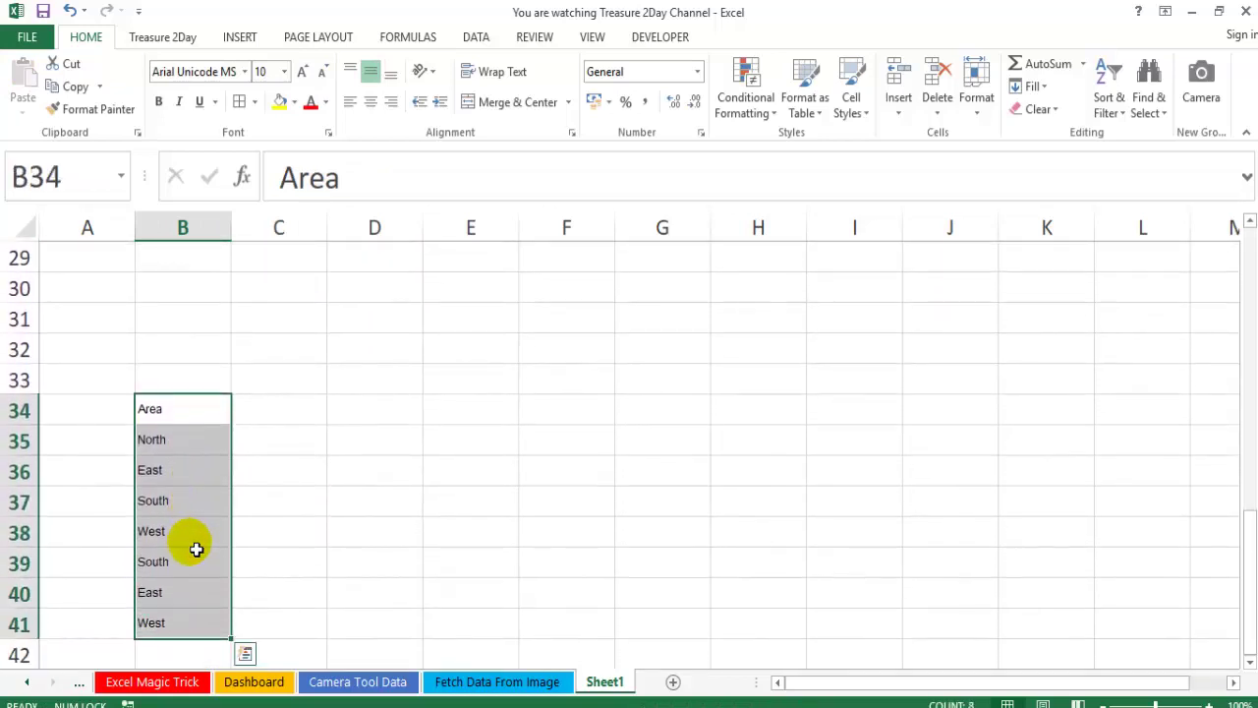
key("ctrl+c")
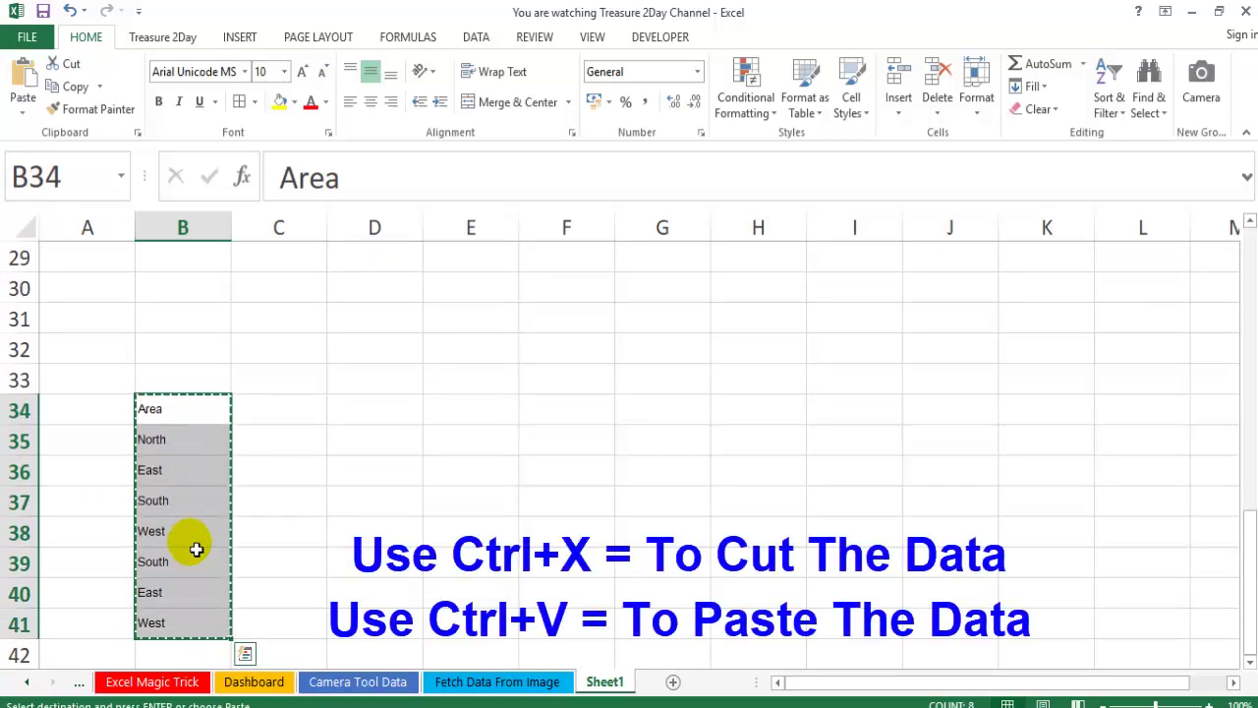
key("ctrl+Up")
key("ctrl+Up")
key("Right")
key("Right")
key("Right")
key("Right")
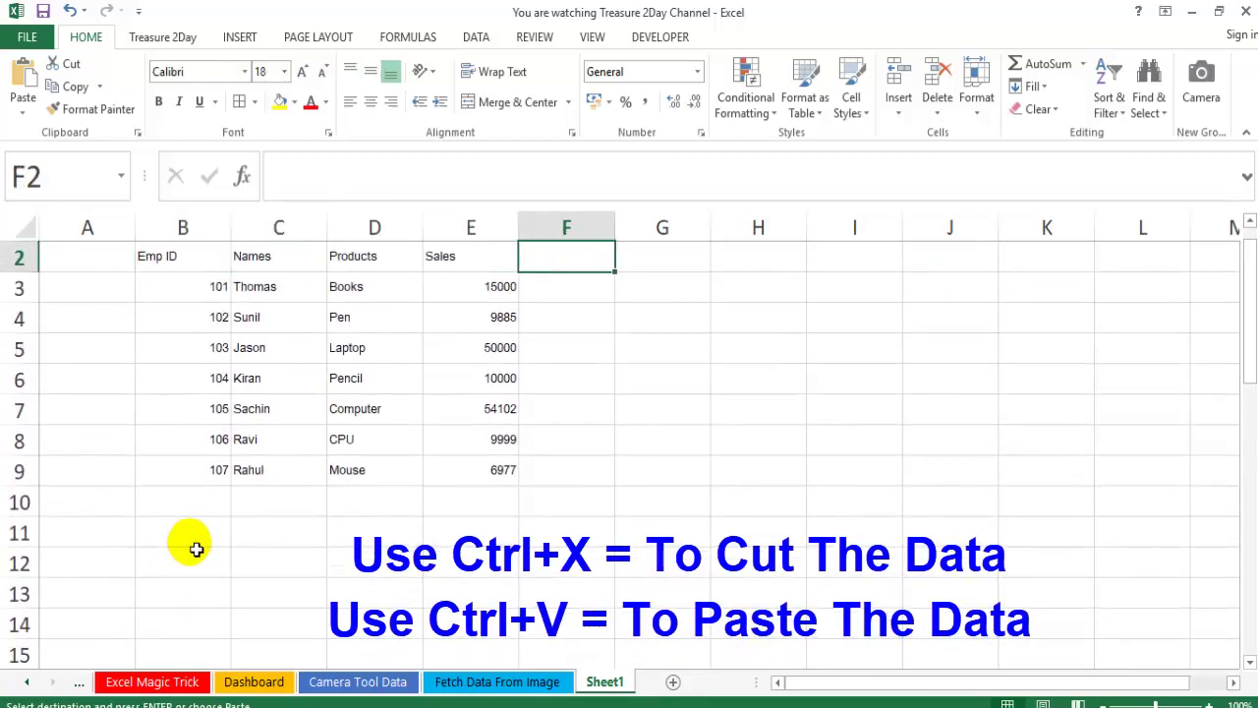
key("ctrl+v")
key("Left")
key("Left")
key("Left")
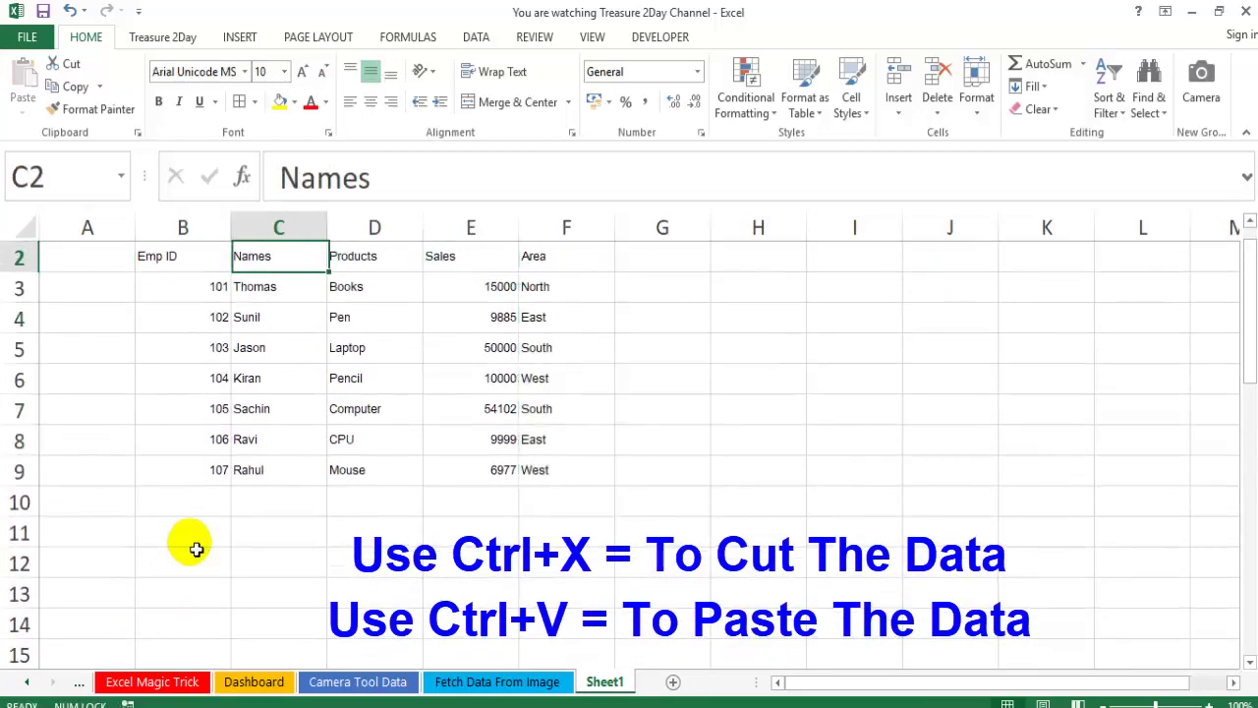
key("Left")
key("ctrl+shift+Down")
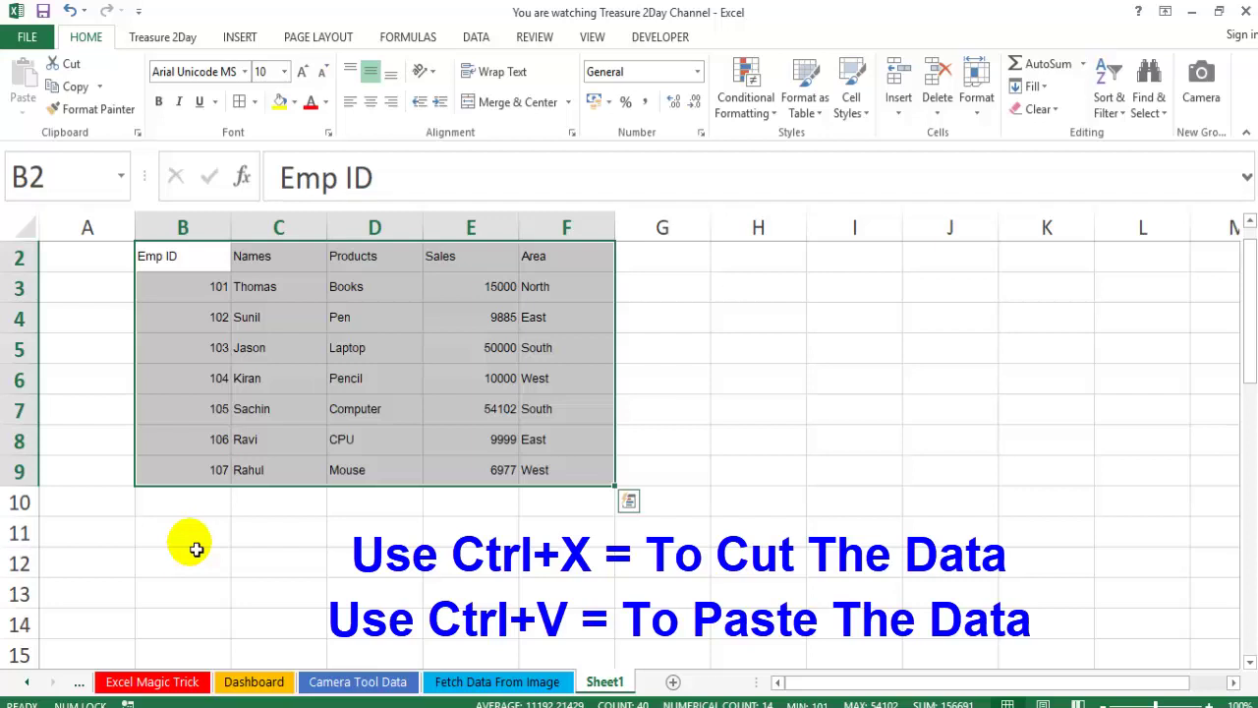
- Centre and bottom-align all table text and make it italic, leaving bold off
left_click(372, 103)
left_click(390, 72)
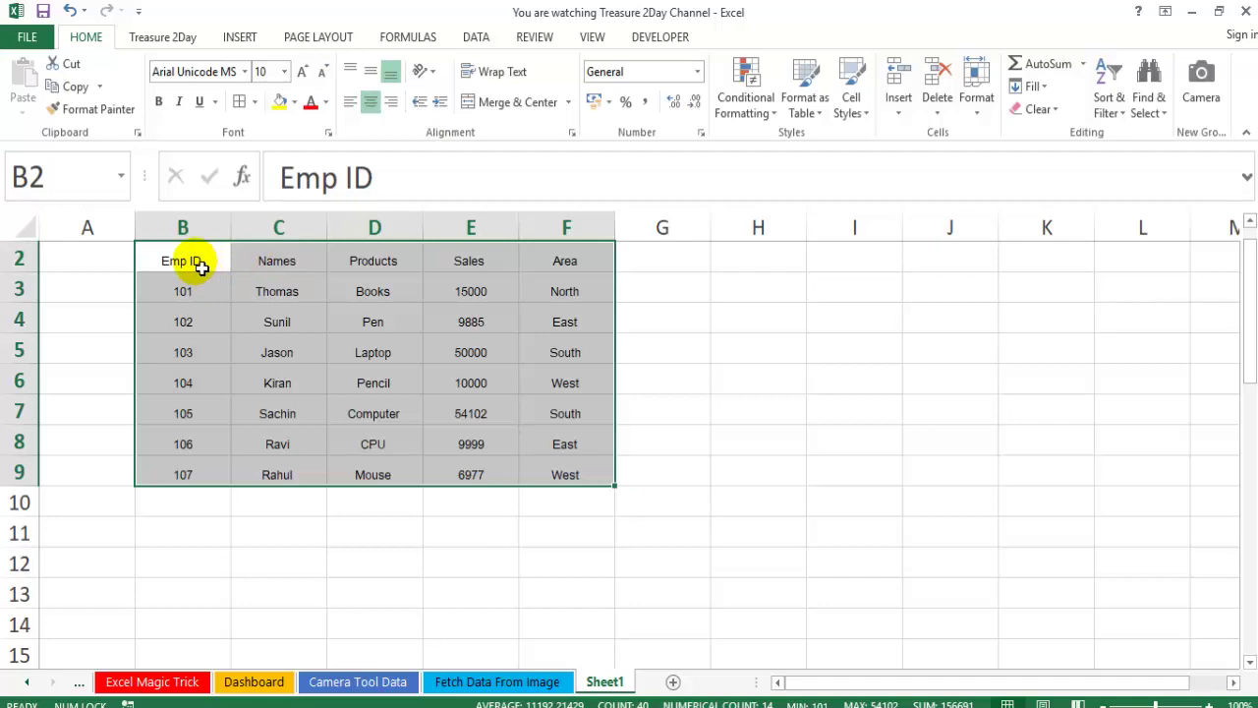
key("ctrl+b")
key("ctrl+i")
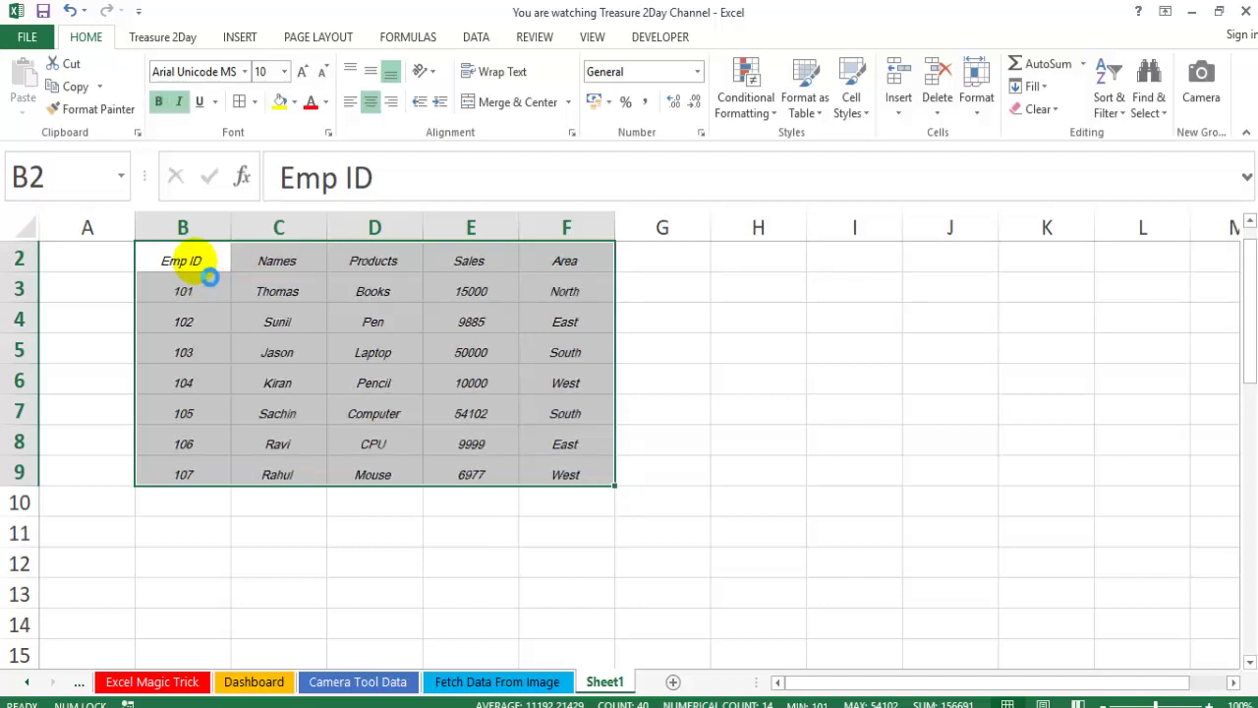
key("ctrl+b")
left_click(200, 267)
- Fill the header row B2:F2 blue with white text
key("shift+Right")
key("shift+Right")
key("shift+Right")
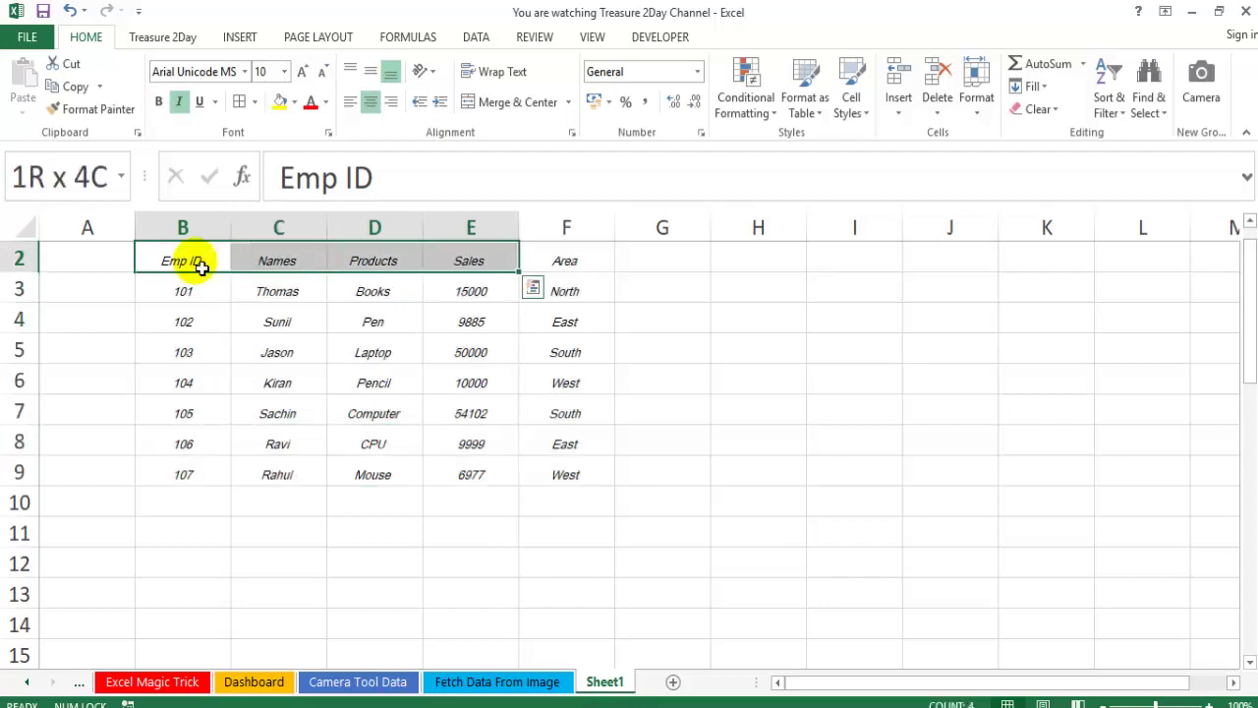
key("shift+Right")
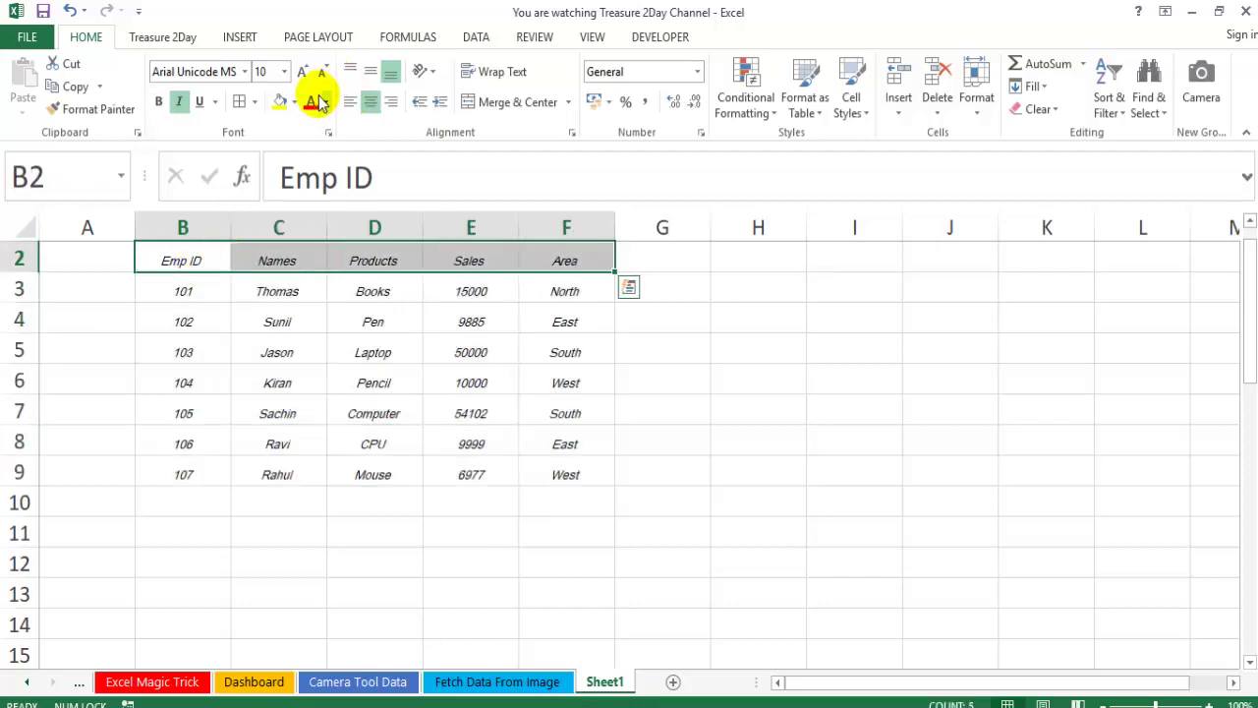
left_click(296, 105)
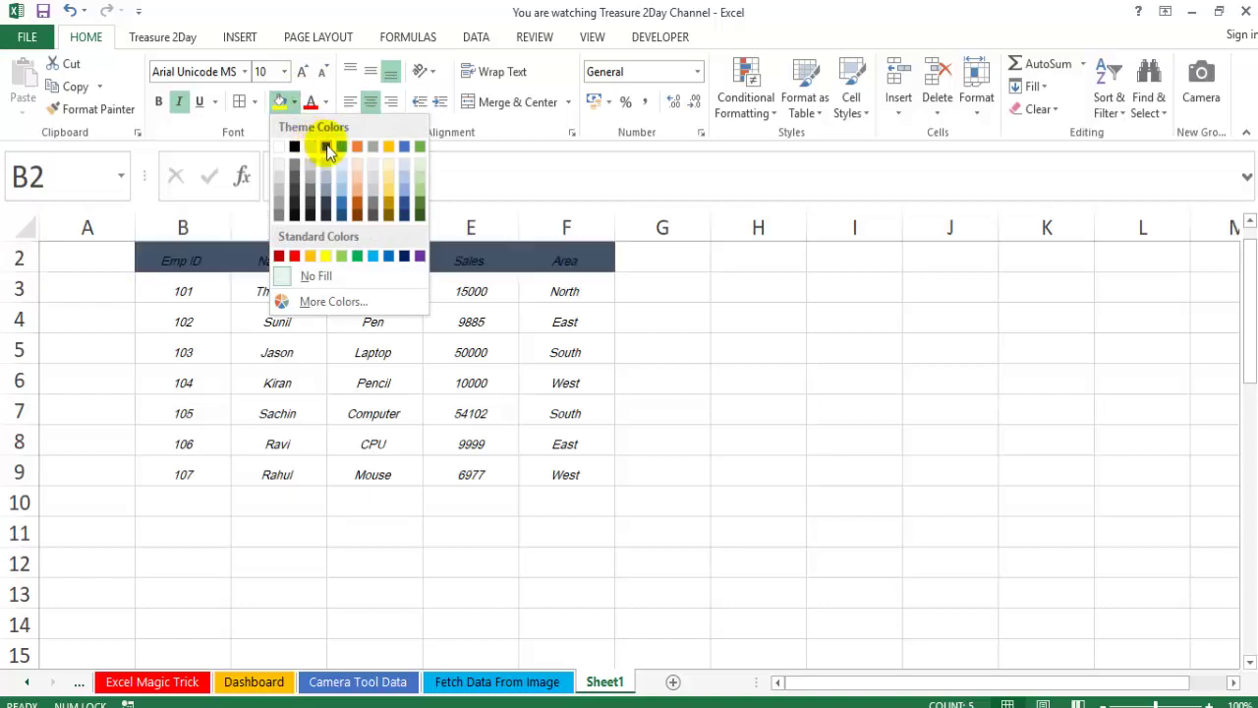
left_click(352, 157)
left_click(325, 102)
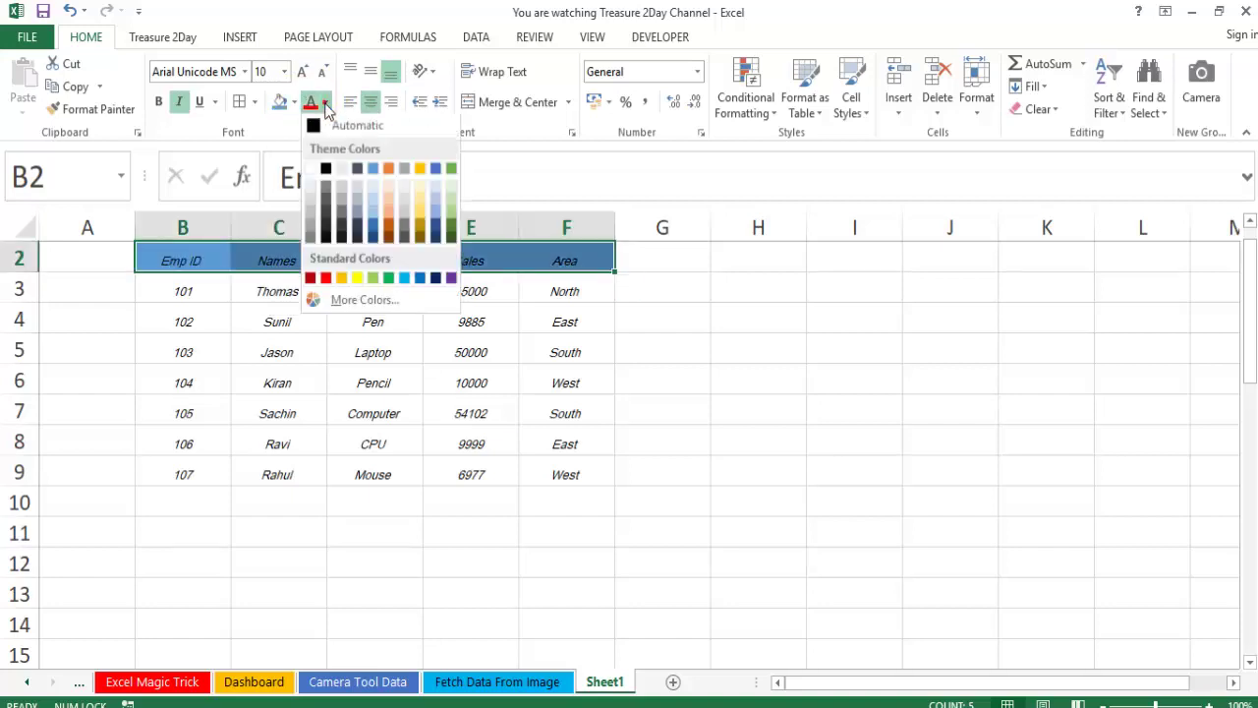
left_click(314, 173)
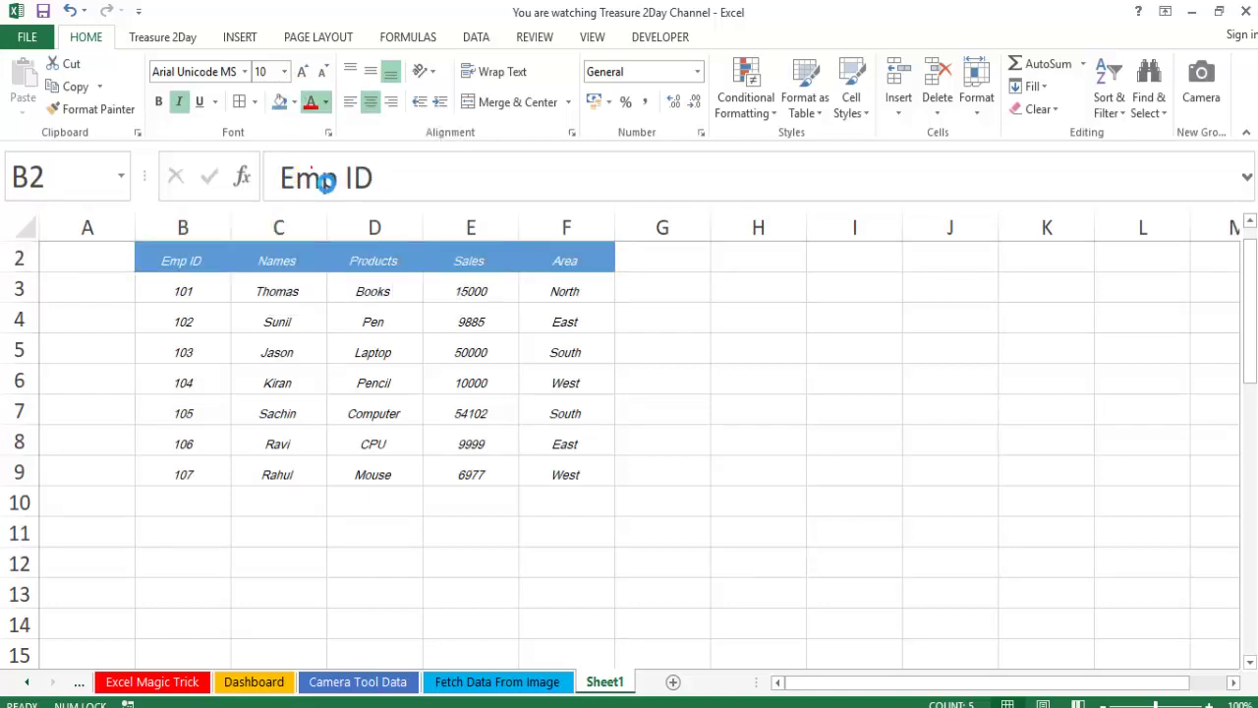
left_click(200, 286)
- Apply All Borders to the whole table B2:F9
left_click(197, 262)
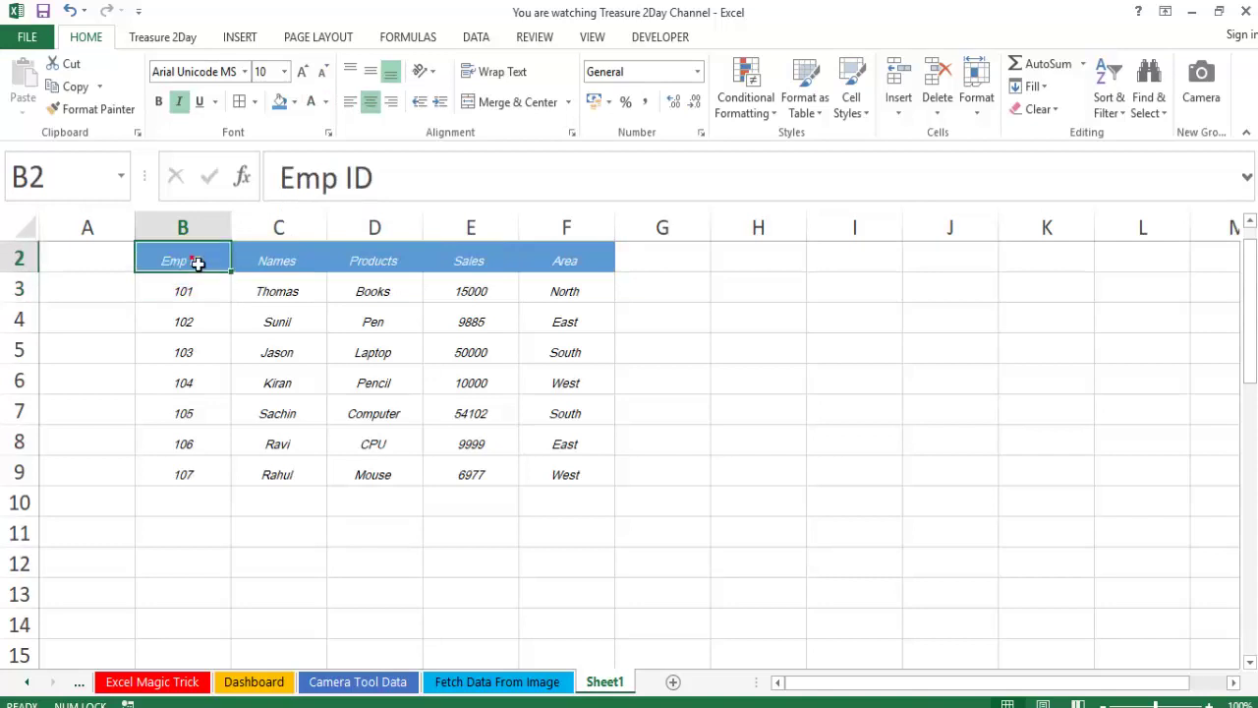
key("ctrl+shift+Down")
key("ctrl+shift+Right")
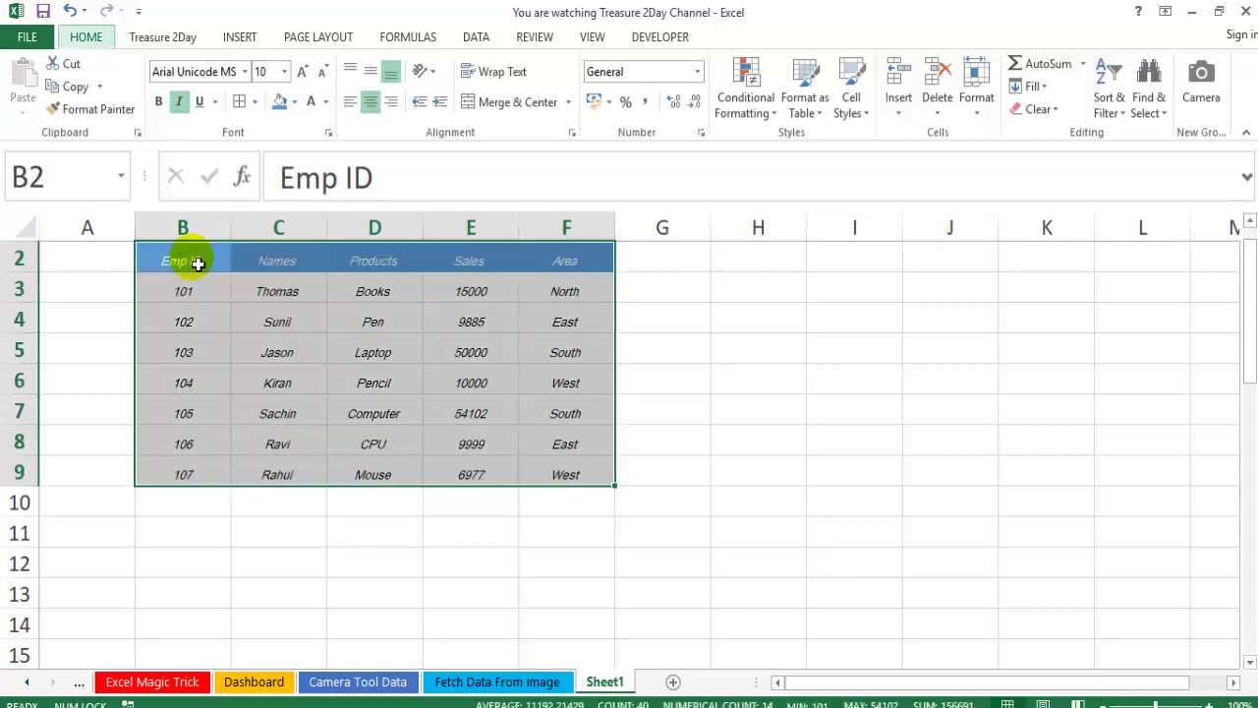
key("alt+h")
key("b")
key("a")
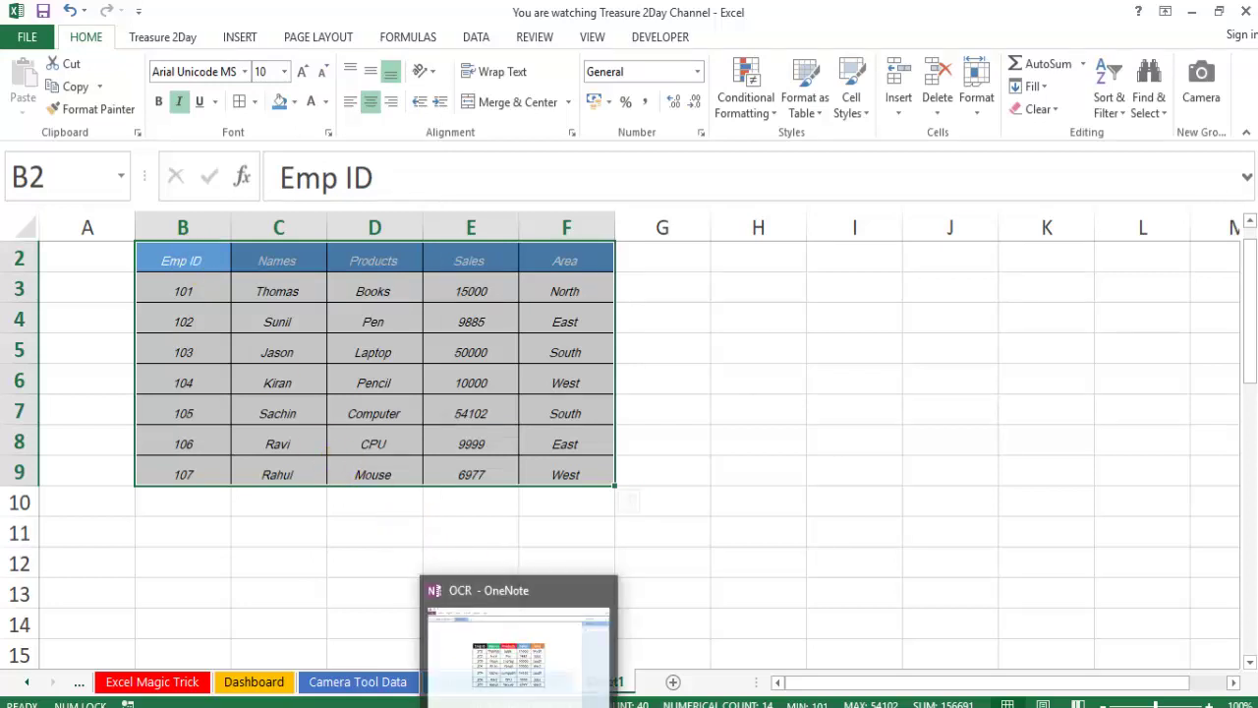
- Place OneNote's table picture beside Excel to compare them, then bring Excel back to the front
left_click(511, 639)
mouse_move(786, 12)
left_mouse_down()
mouse_move(808, 88)
mouse_move(1057, 108)
left_mouse_up()
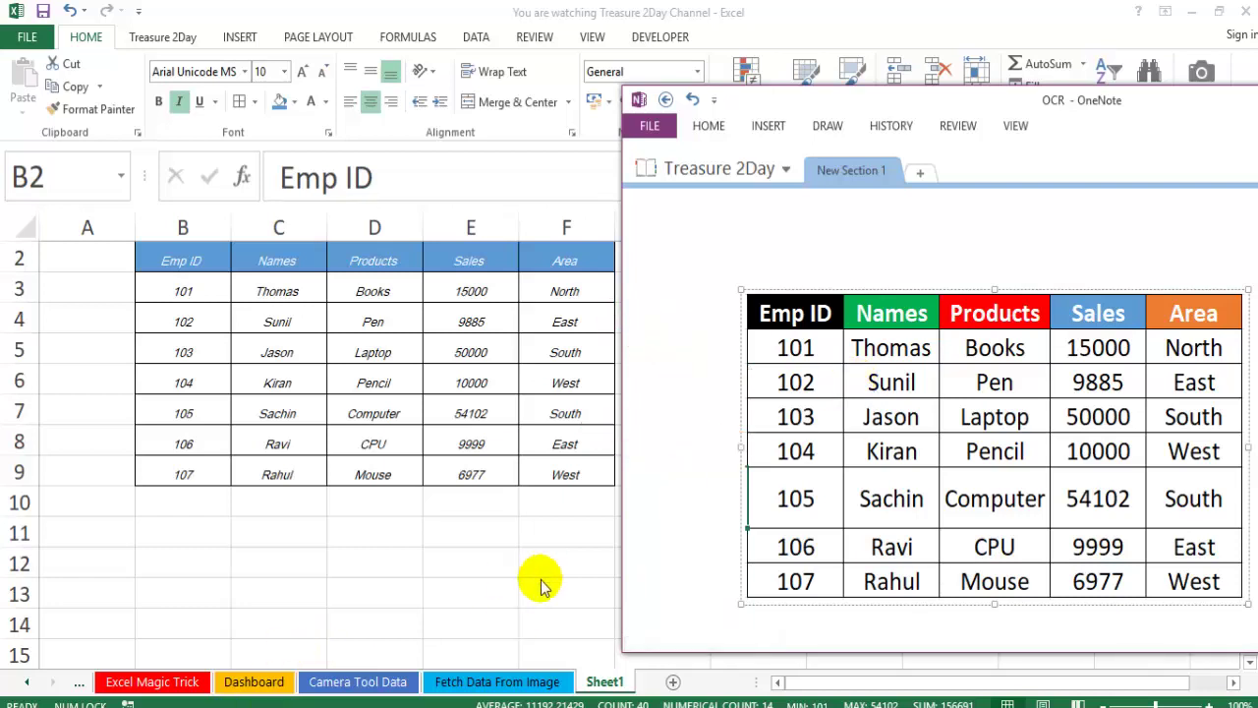
left_click(432, 629)
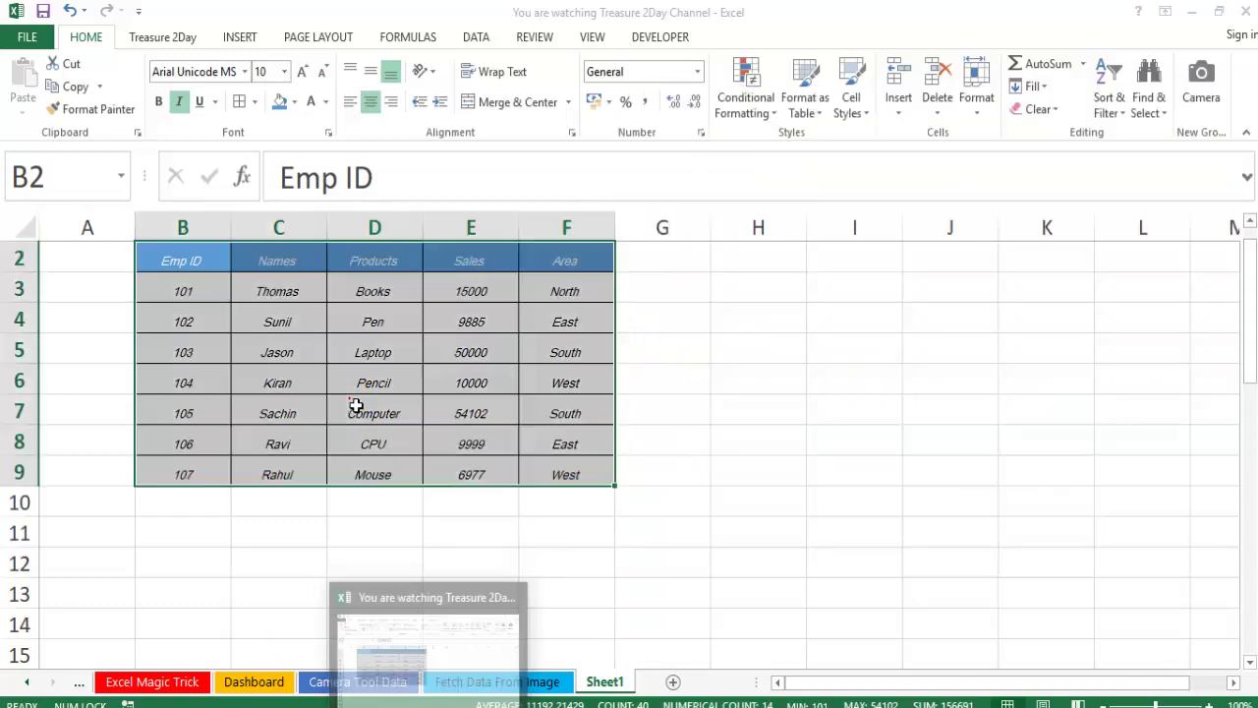
- On the Fetch Data From Image sheet, select the Google Drive topic in cell H4
left_click(481, 682)
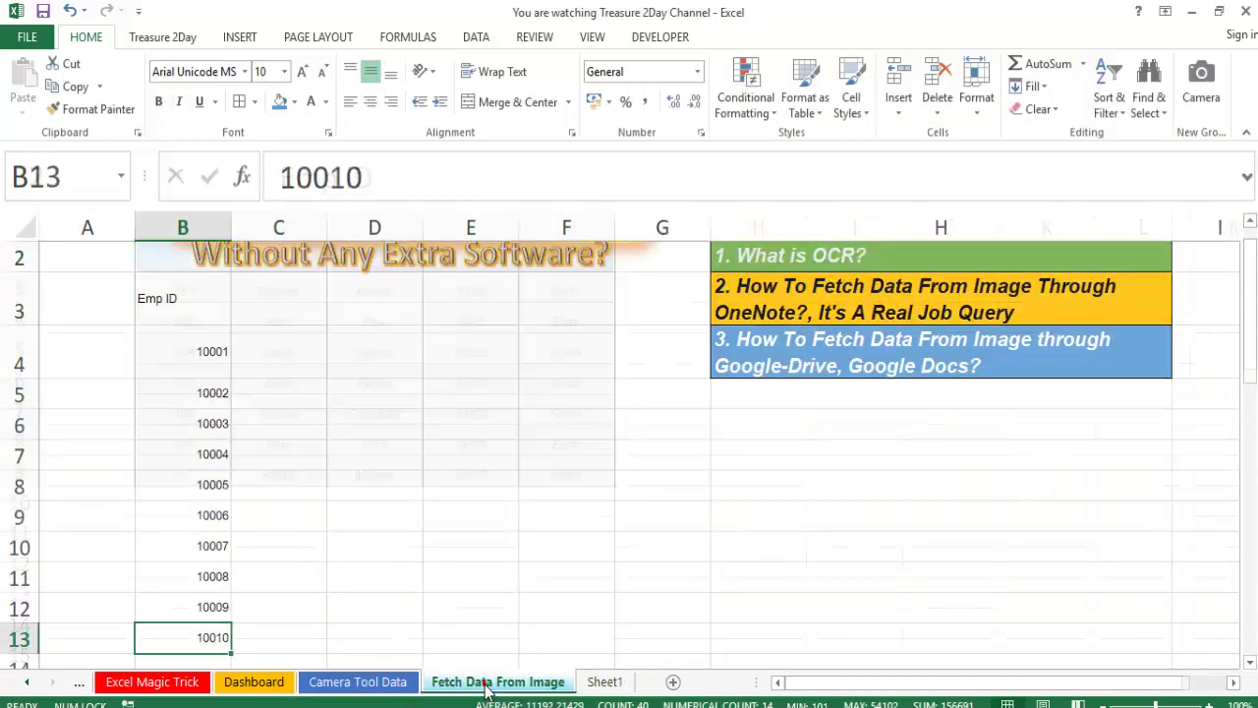
left_click(664, 342)
key("Right")
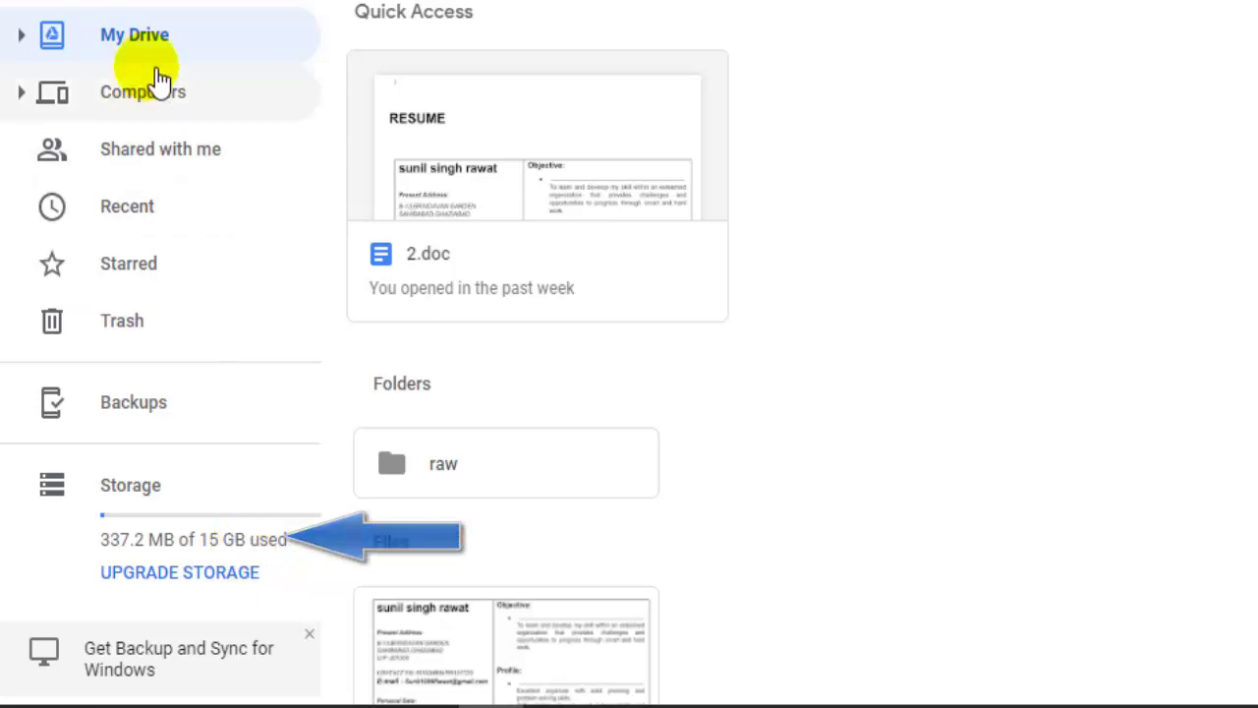
- Upload Emp Id's.PNG from the Desktop to My Drive and dismiss the upload-complete notice
left_click(93, 109)
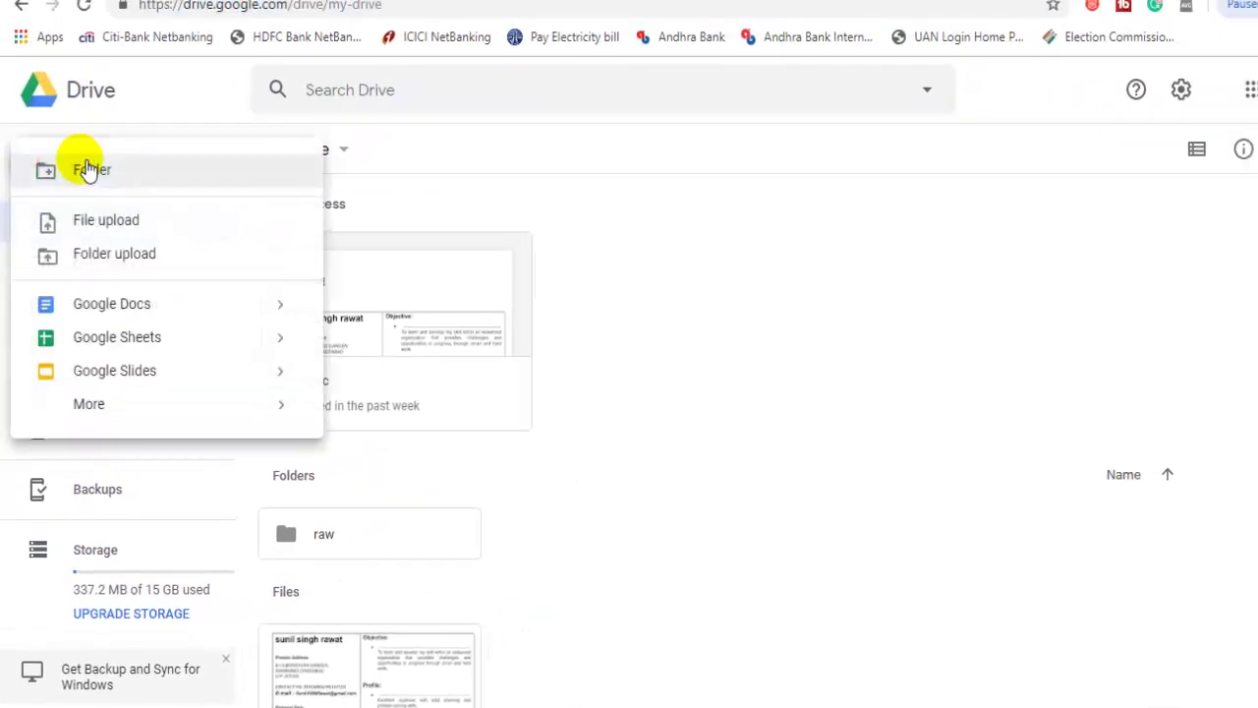
left_click(115, 228)
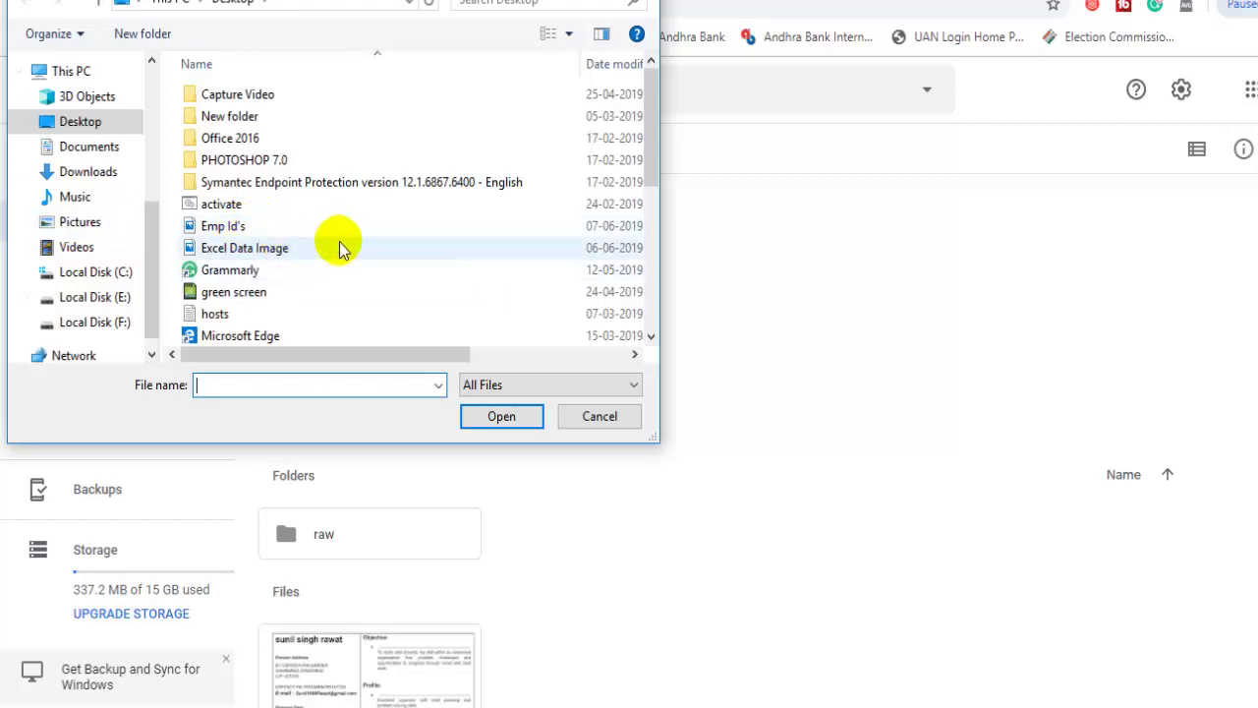
double_click(261, 229)
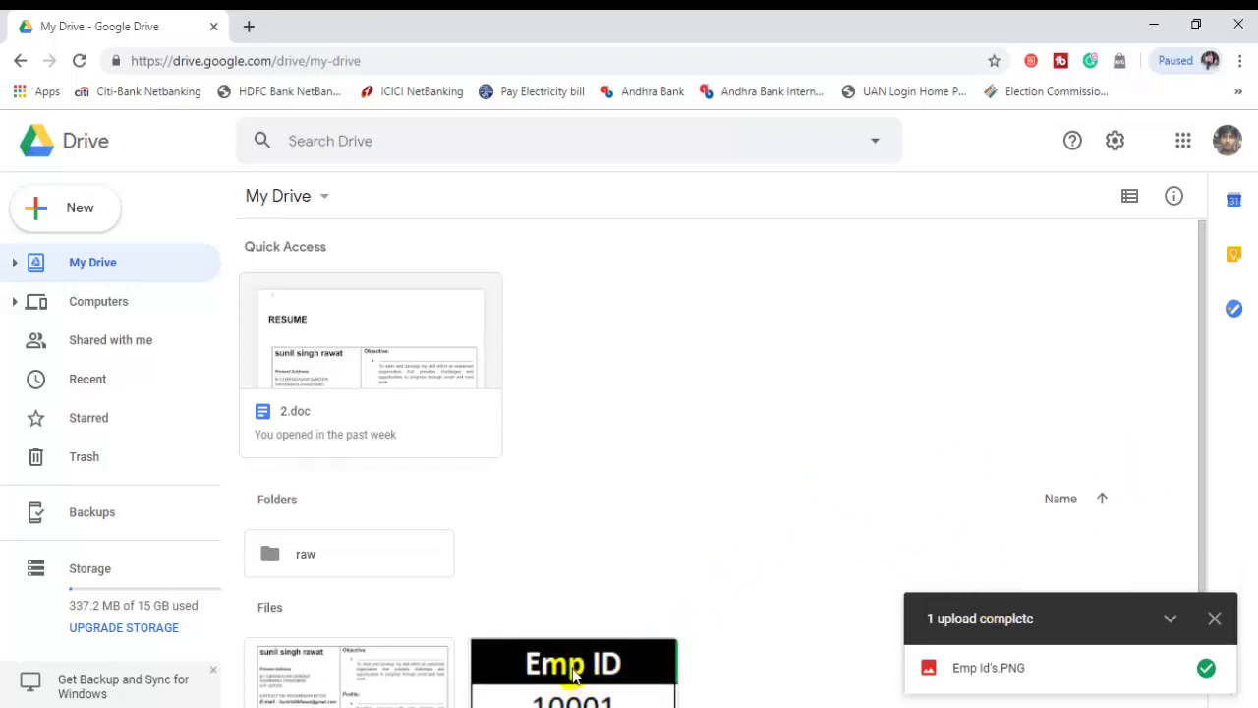
left_click(1215, 619)
scroll(1212, 535, "down", 2)
scroll(1202, 521, "down", 1)
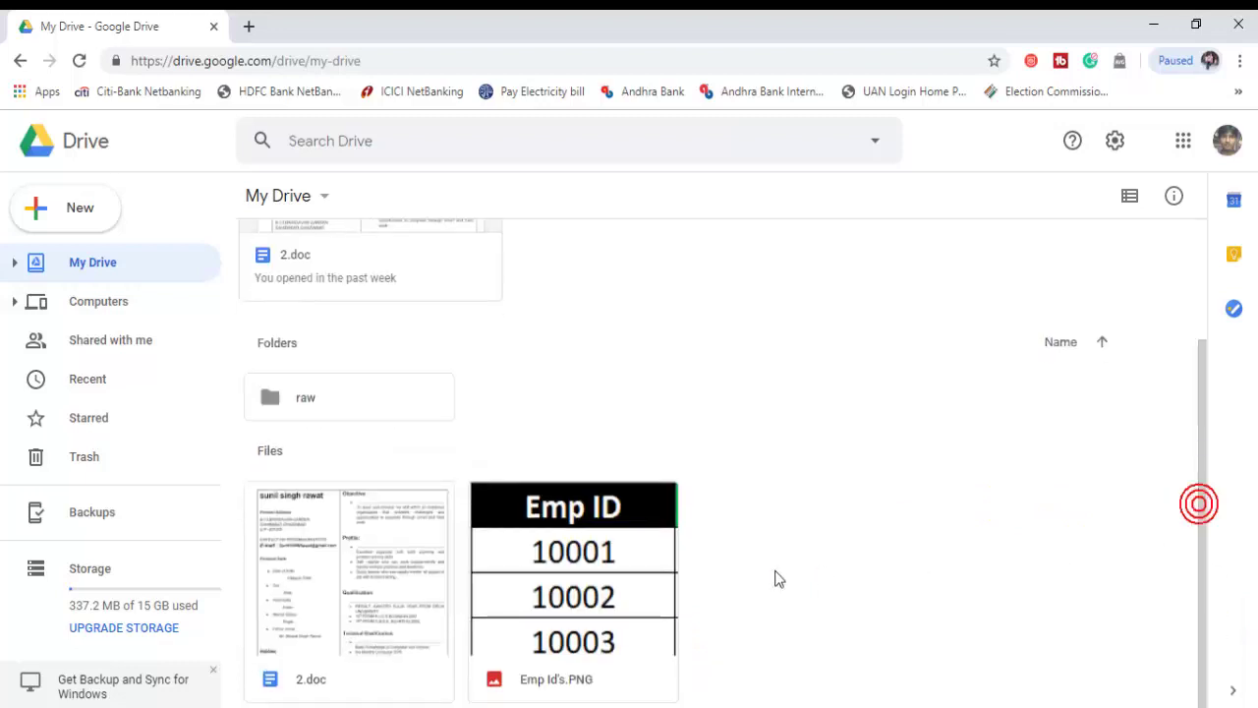
- Open Emp Id's.PNG with Google Docs
right_click(601, 519)
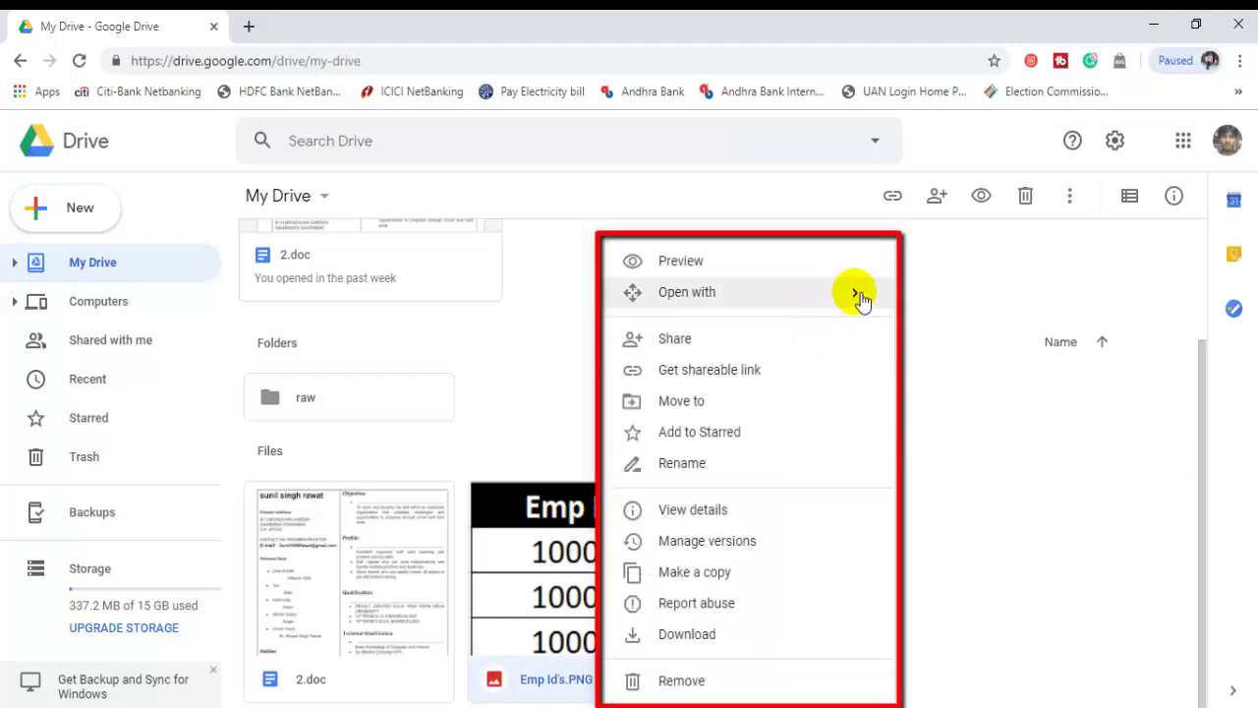
mouse_move(860, 292)
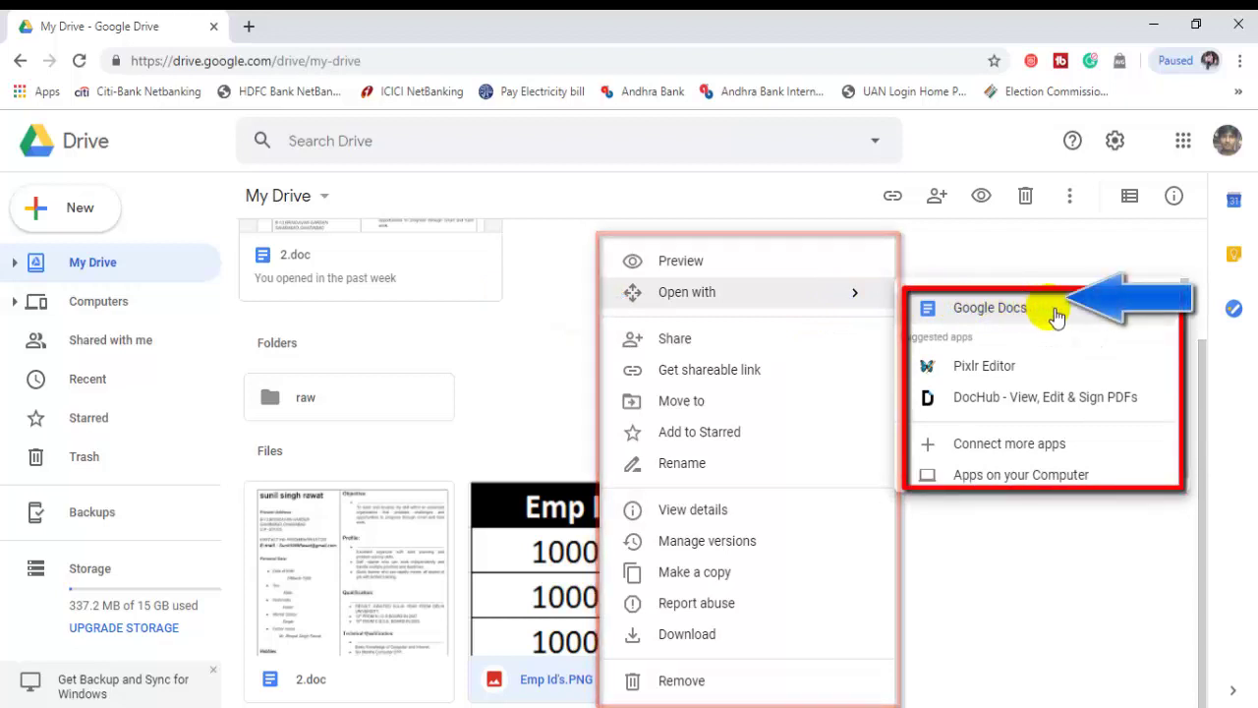
left_click(1057, 317)
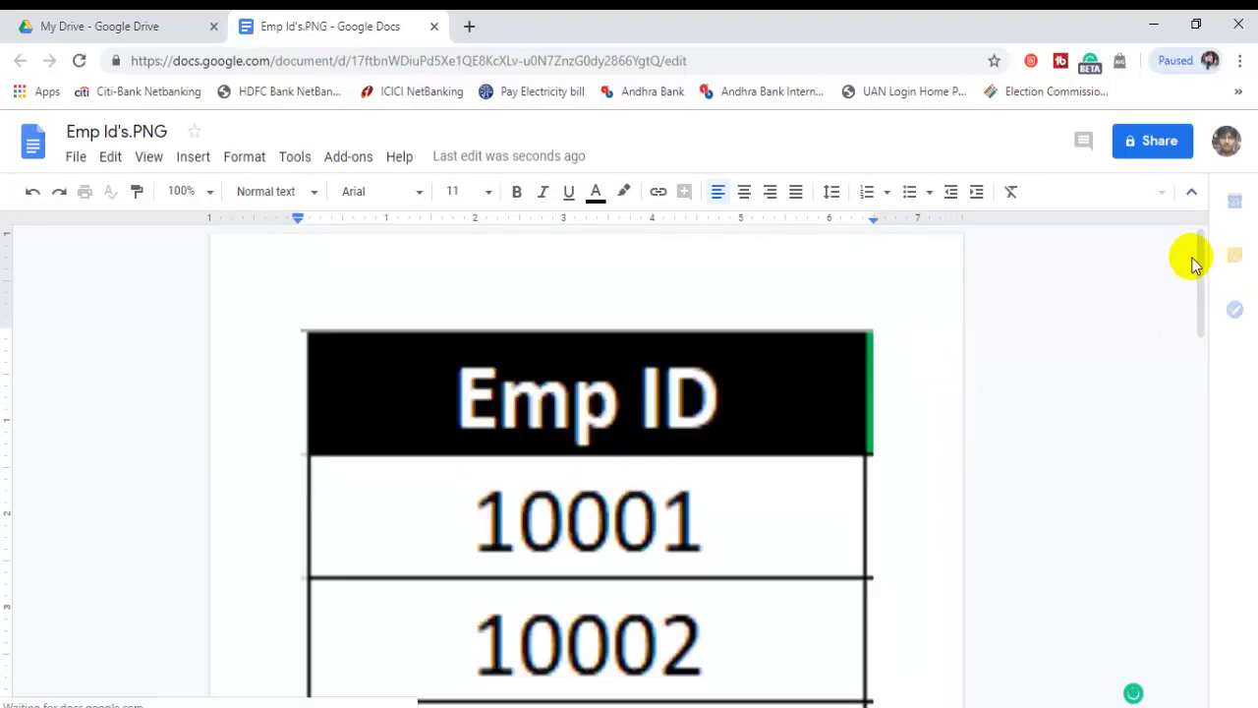
- Scroll to page 2 and select the recognised text line Emp ID 10001 through 10010
left_click_drag(1200, 282, 1198, 438)
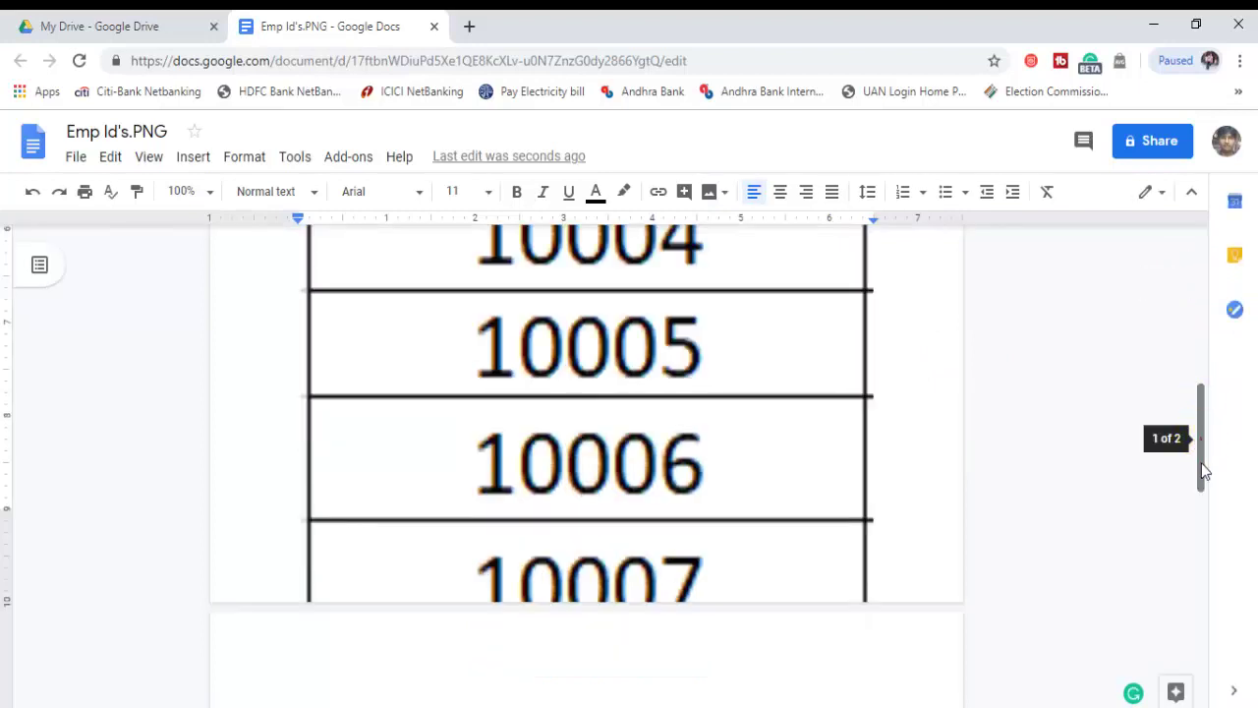
left_click_drag(1205, 472, 1200, 497)
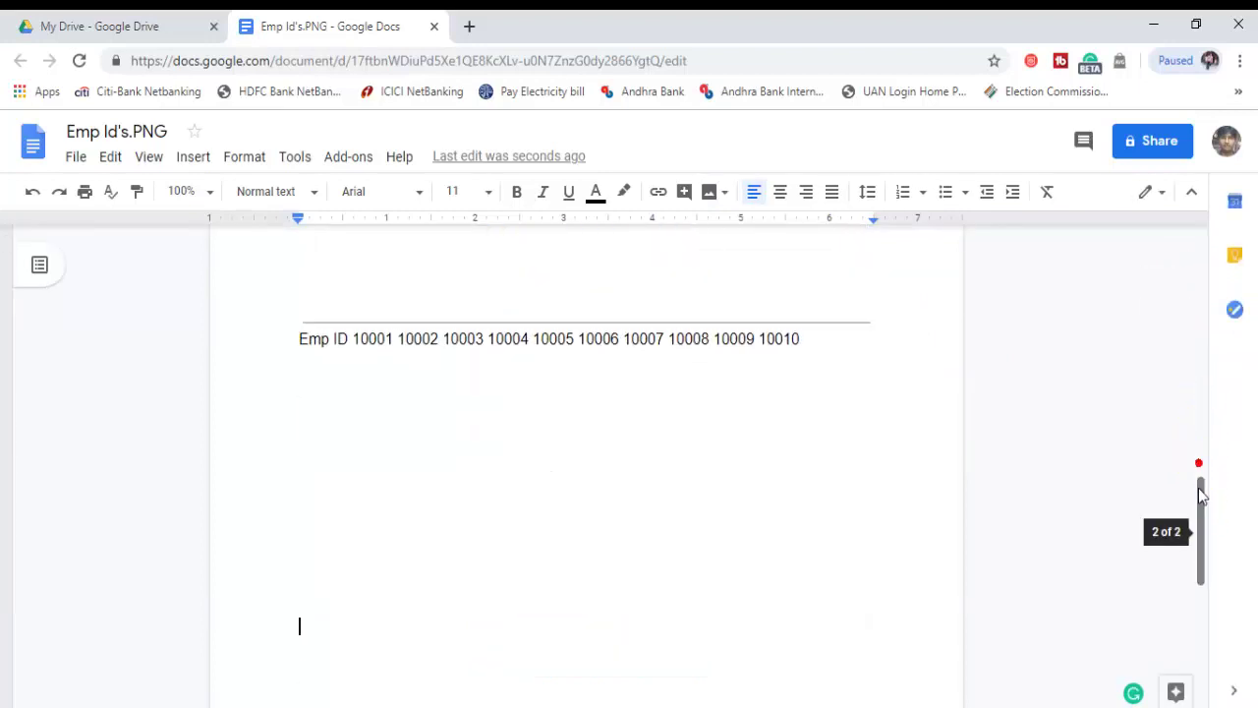
left_click(300, 350)
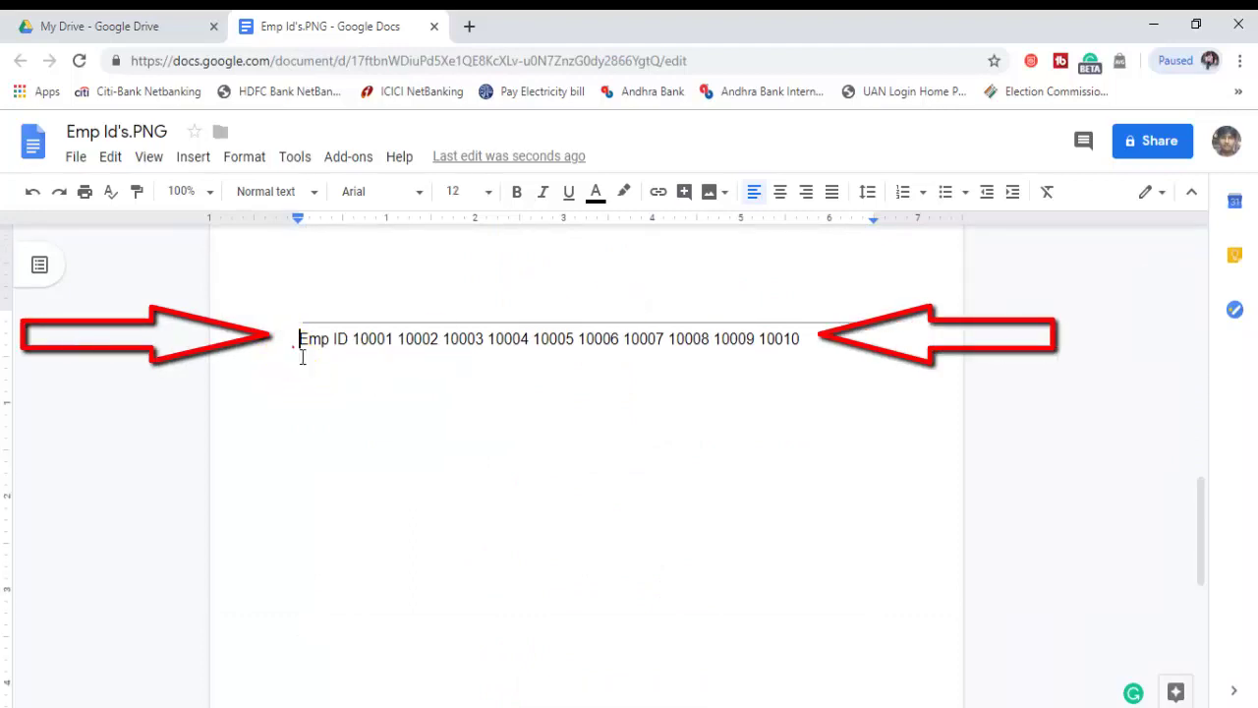
left_click(302, 358)
key("shift+Right")
key("shift+Right")
key("shift+Right")
key("shift+Right")
key("shift+Right")
key("shift+Right")
key("shift+Right")
key("shift+Right")
key("shift+Right")
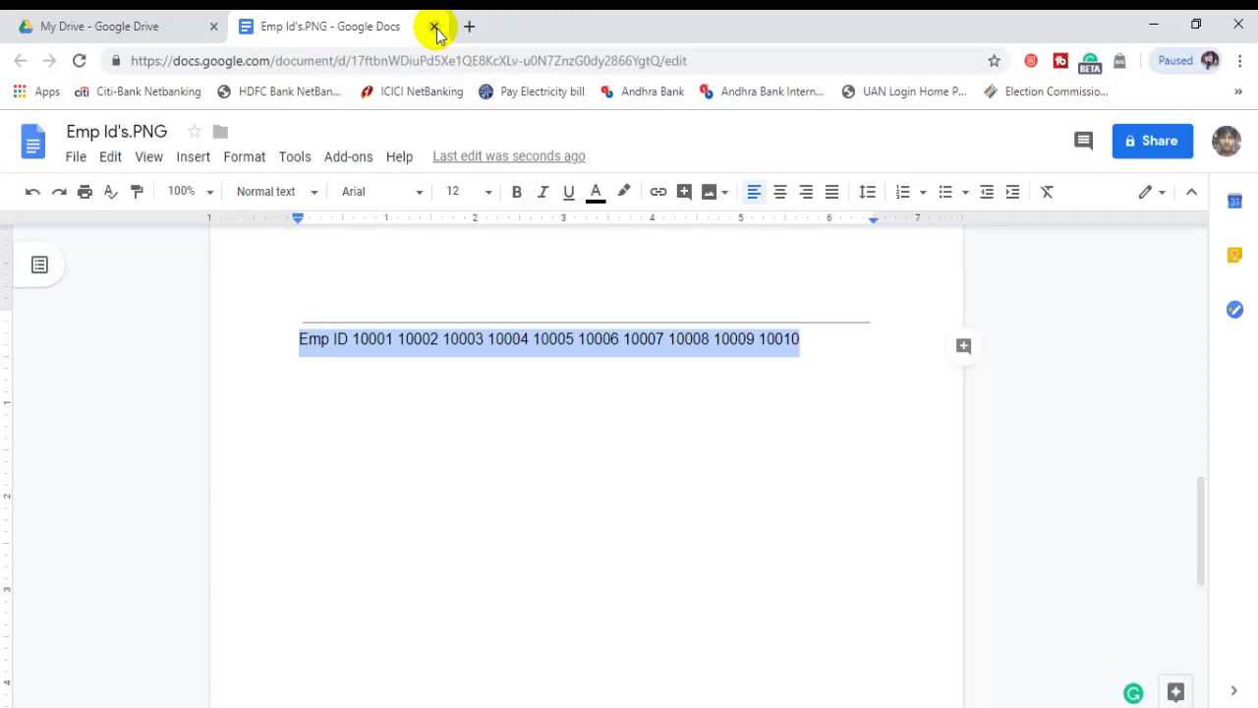
- Close the Emp Id's.PNG document and upload Quote2.jpg from the Desktop to My Drive
left_click(434, 28)
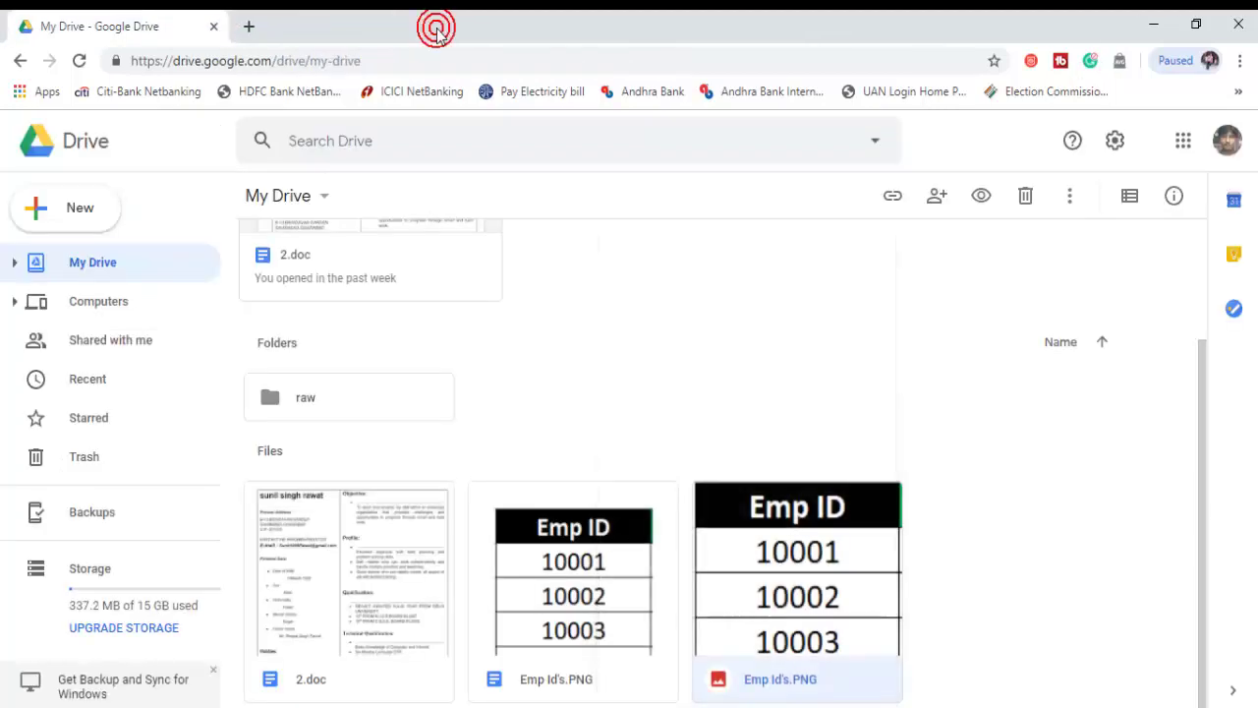
left_click(74, 209)
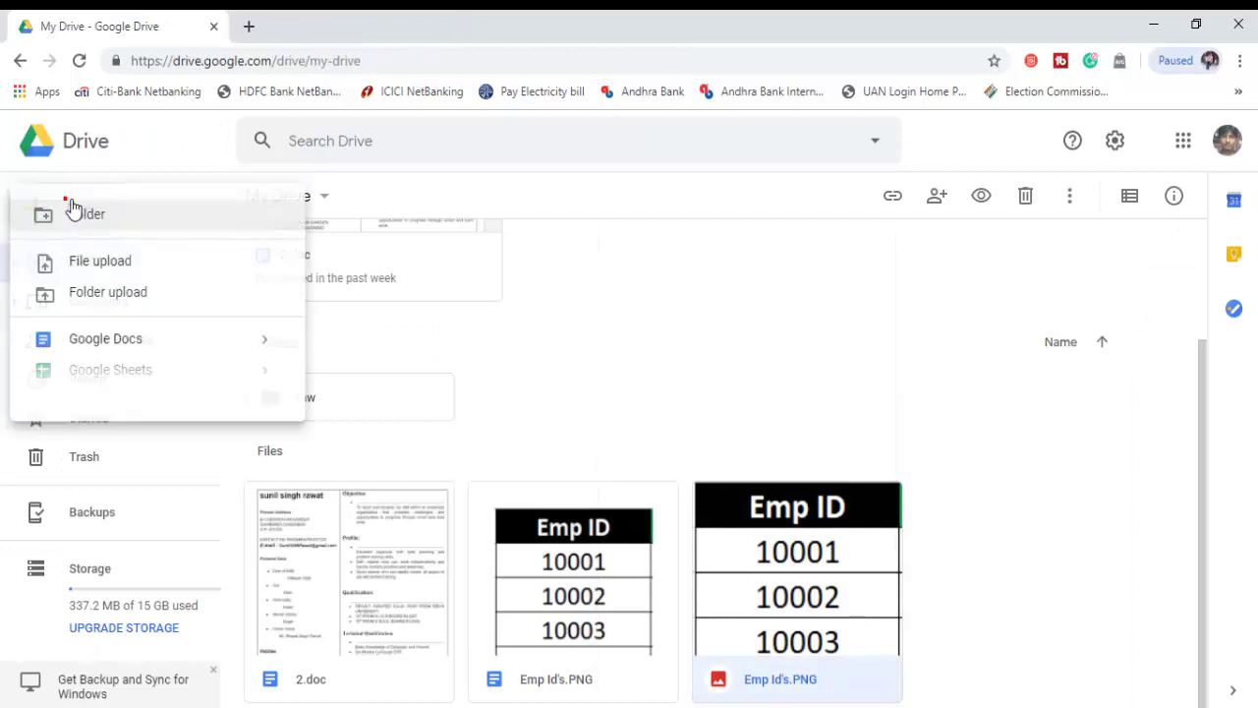
left_click(116, 273)
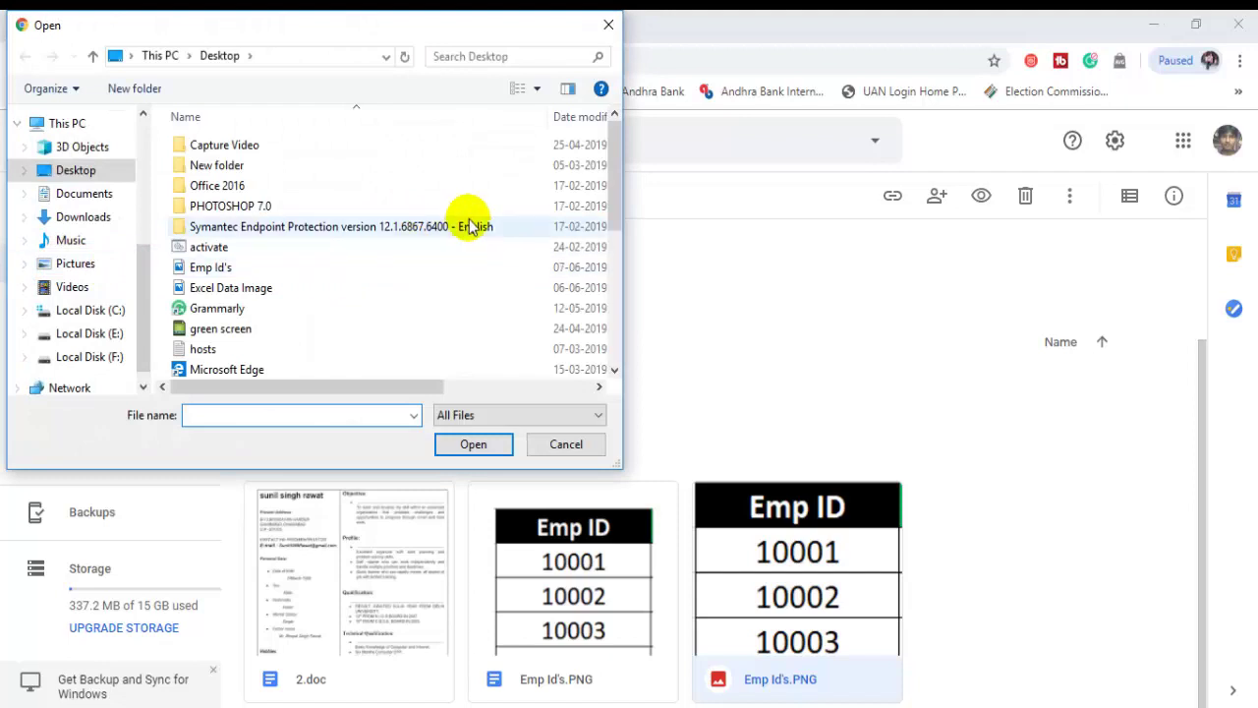
left_click_drag(612, 161, 615, 197)
double_click(225, 332)
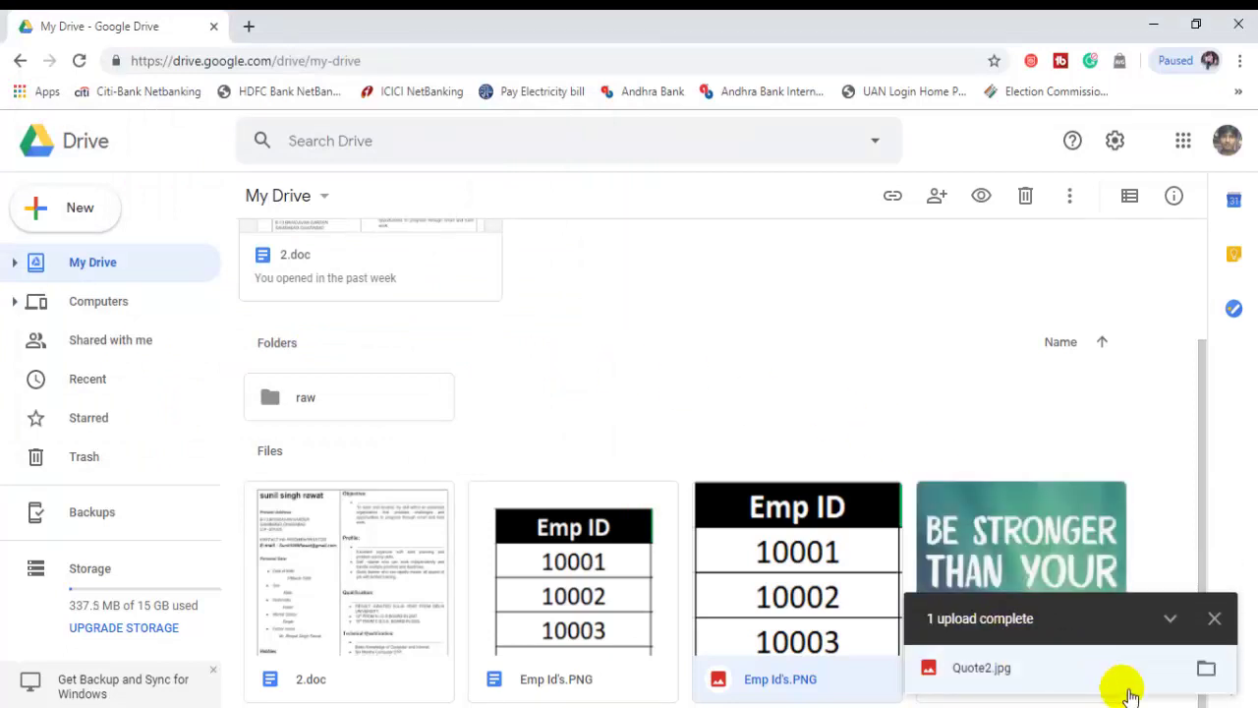
- Open Quote2.jpg with Google Docs
right_click(1021, 526)
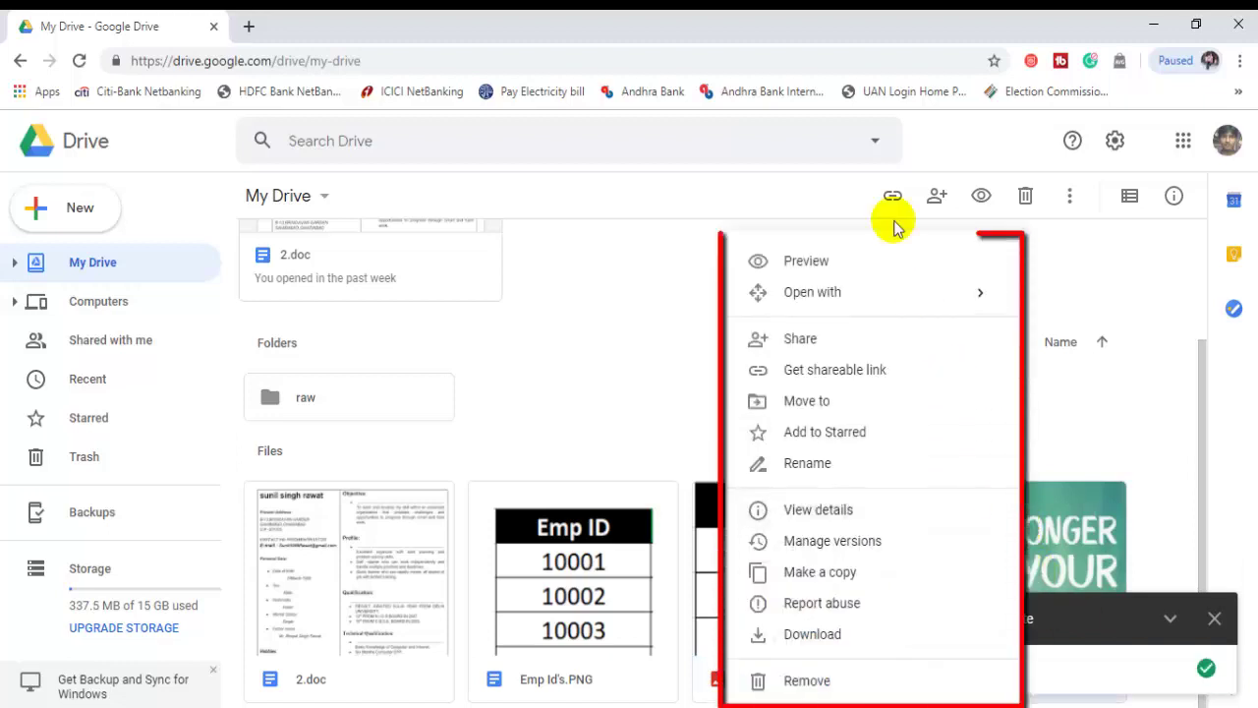
mouse_move(816, 292)
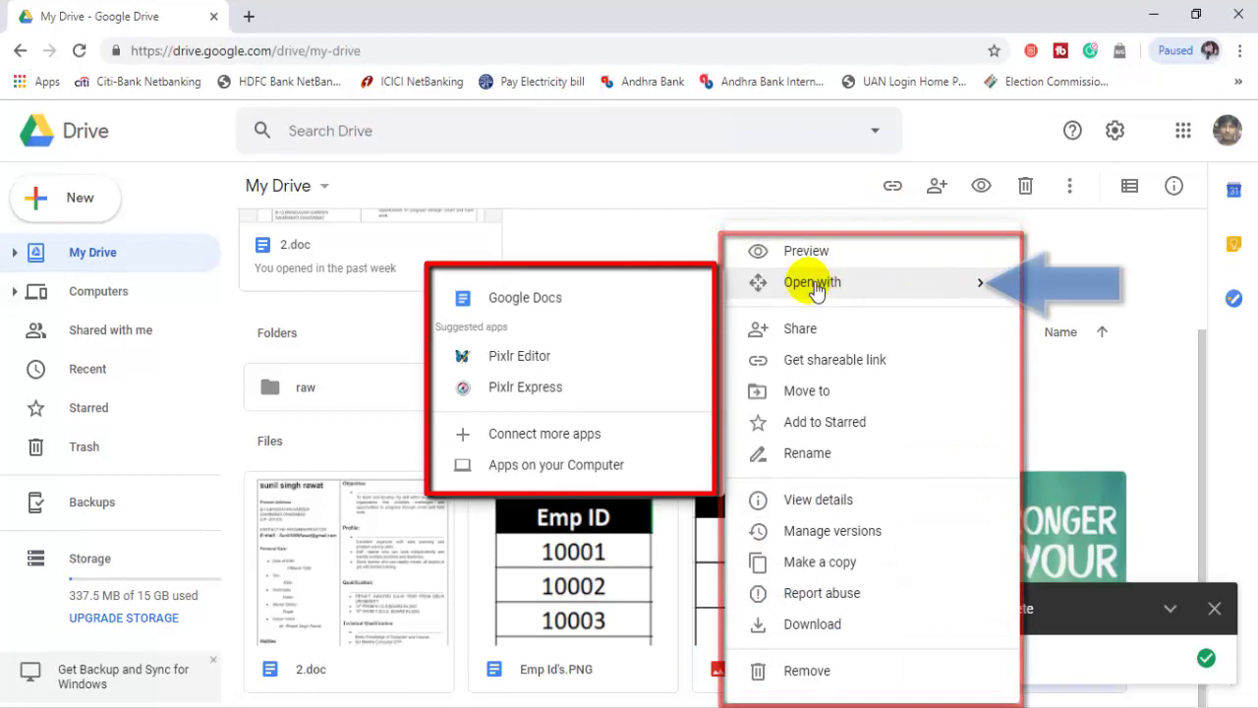
left_click(658, 292)
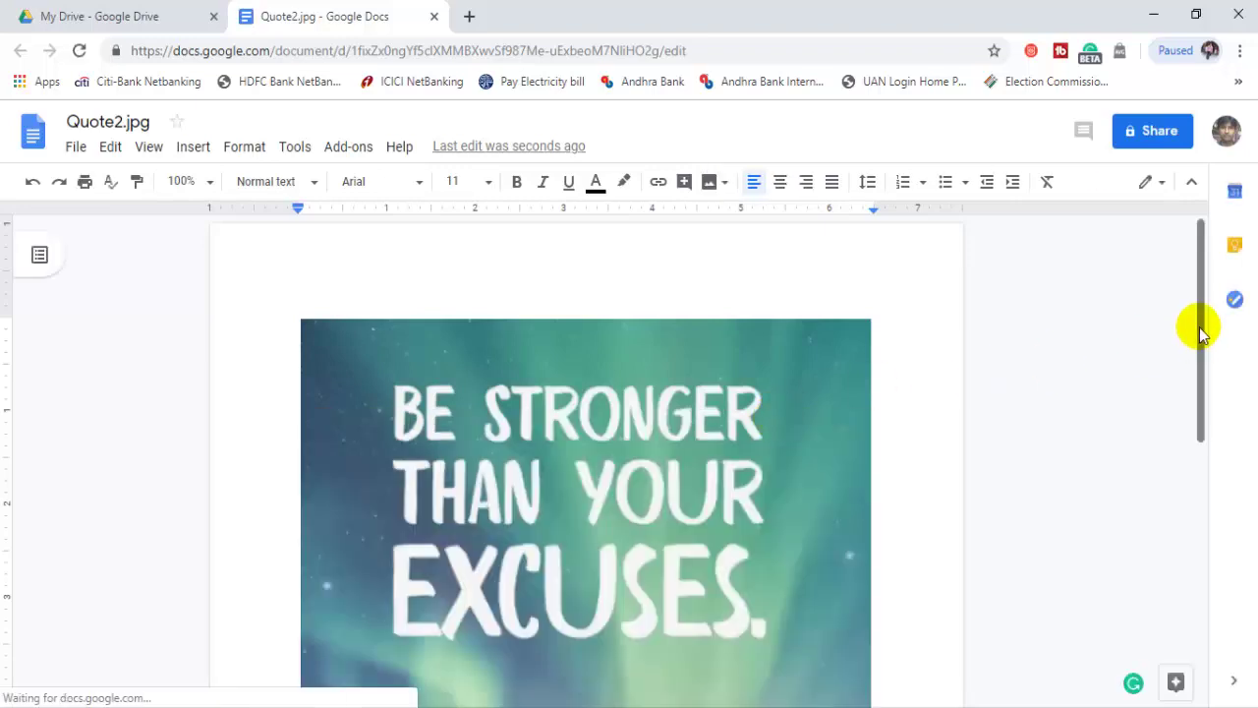
- Inspect the extracted text 'BE STRONGER THAN YOUR EXCUSES.' below the image, then close the document
left_click_drag(1199, 334, 1201, 389)
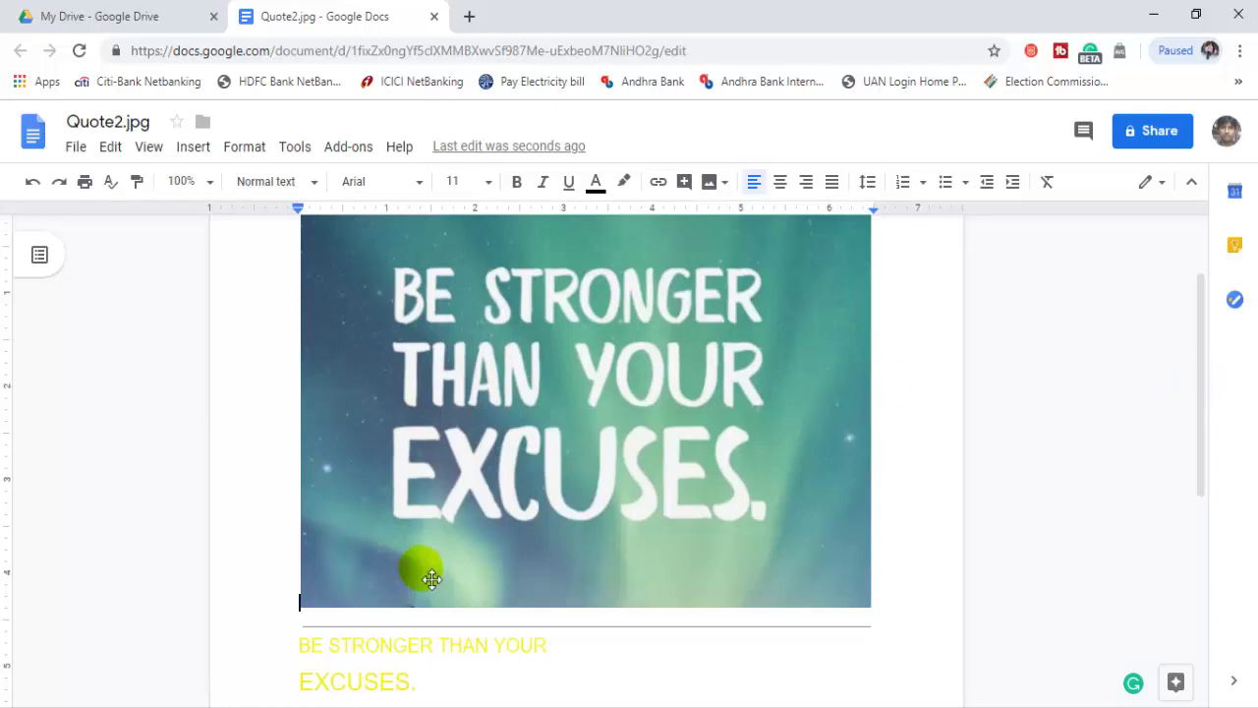
left_click(300, 645)
triple_click(461, 614)
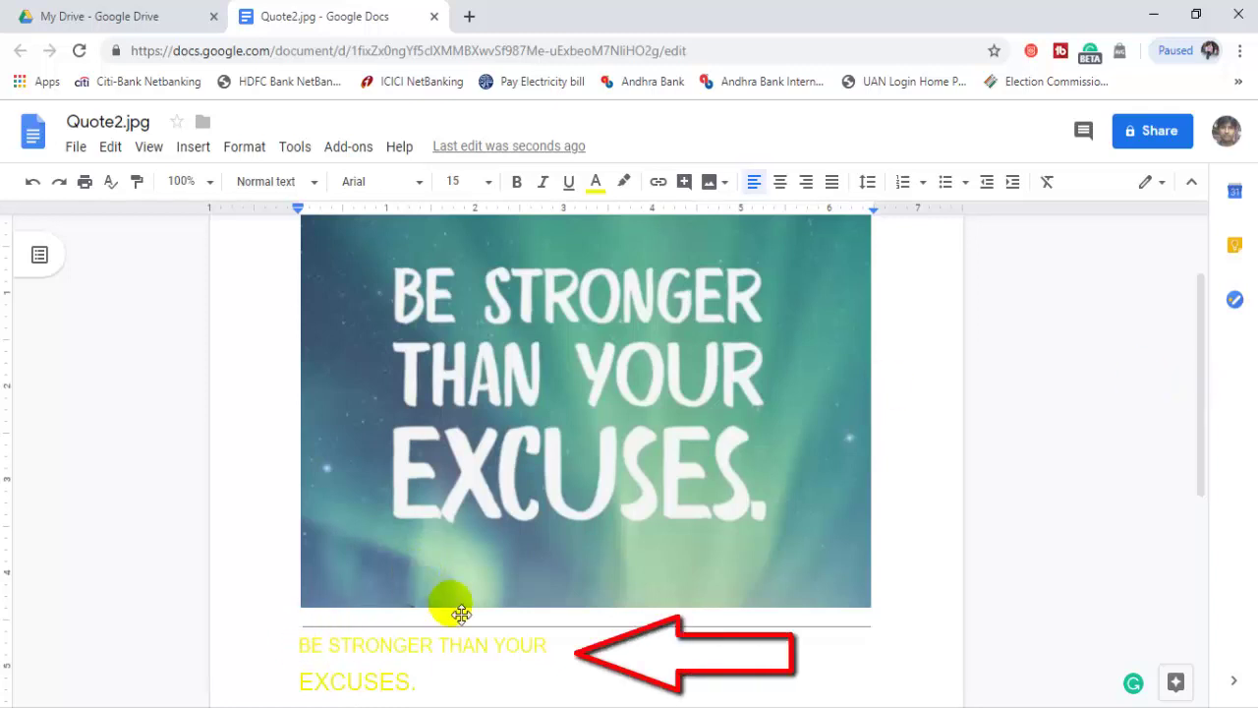
left_click(472, 682)
key("Up")
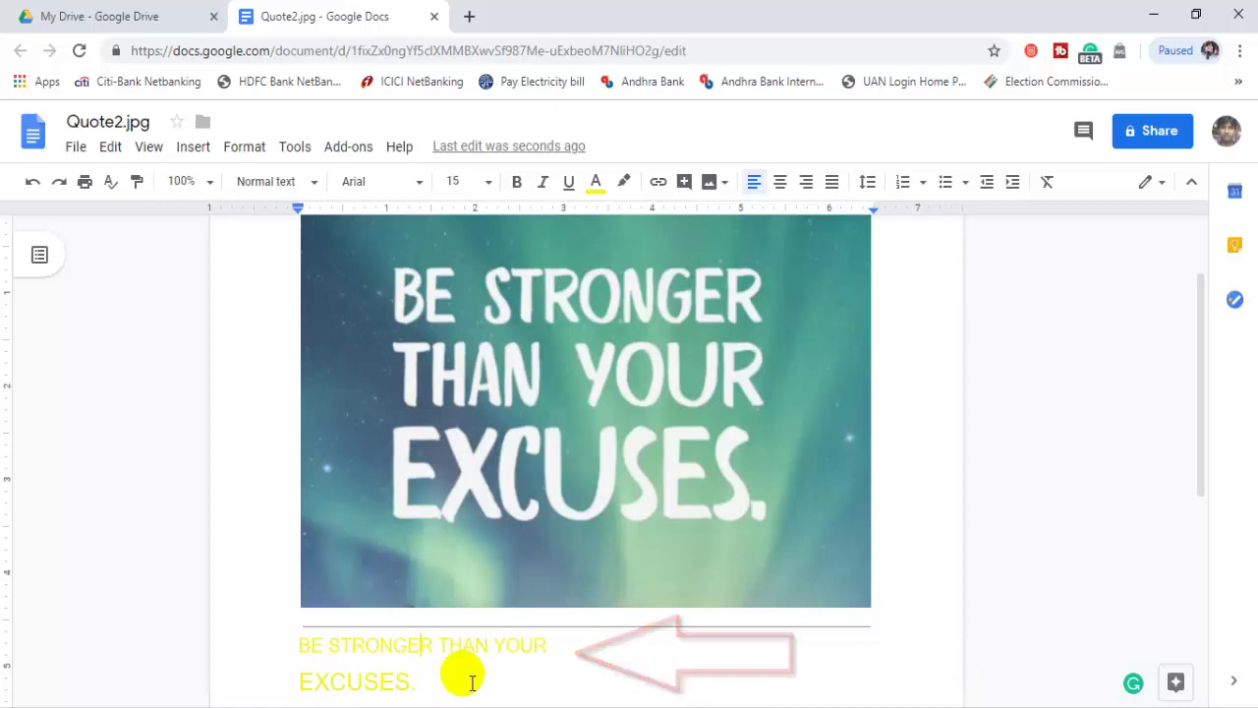
key("Right")
key("Right")
key("Right")
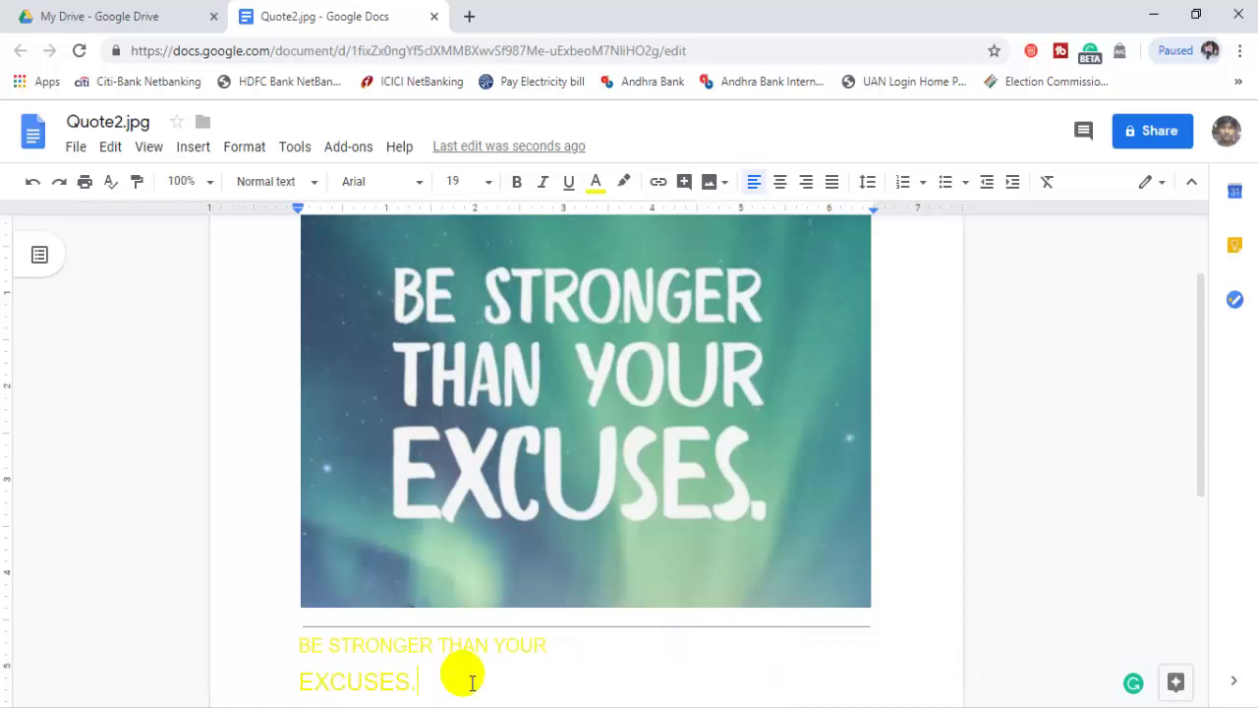
left_click(434, 17)
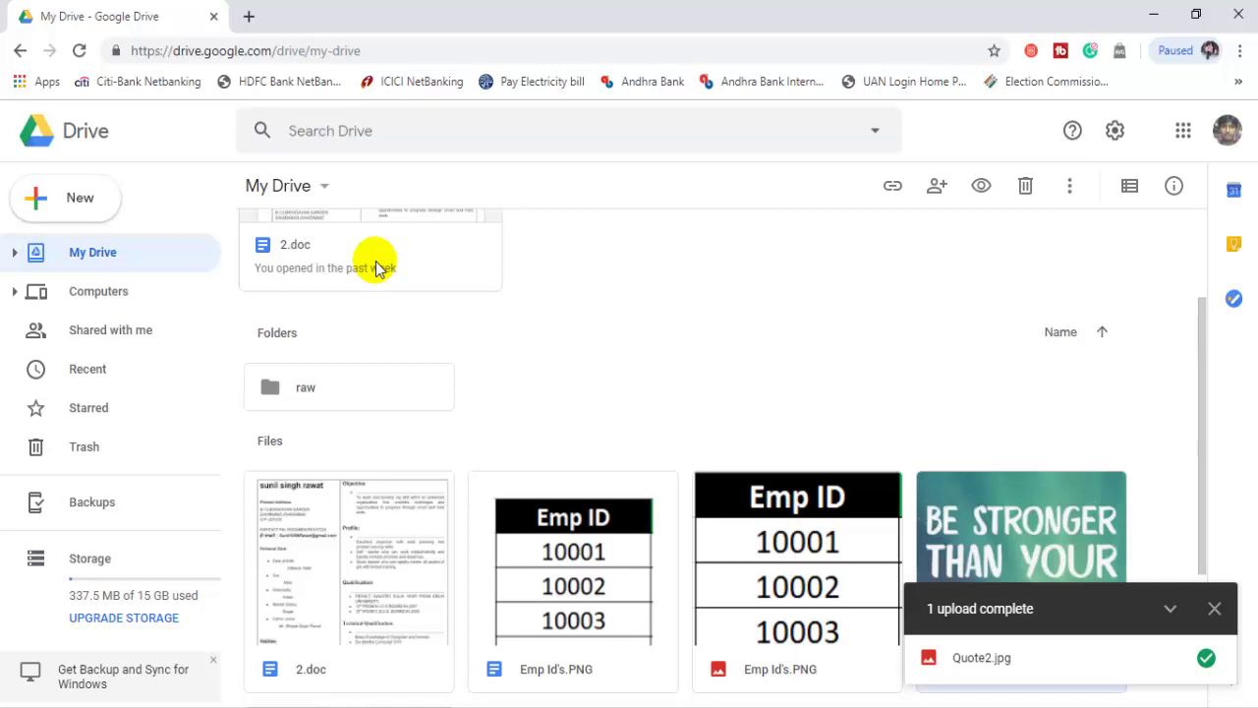
- Upload Excel Data Image.PNG from the Desktop and close the upload progress panel
left_click(90, 204)
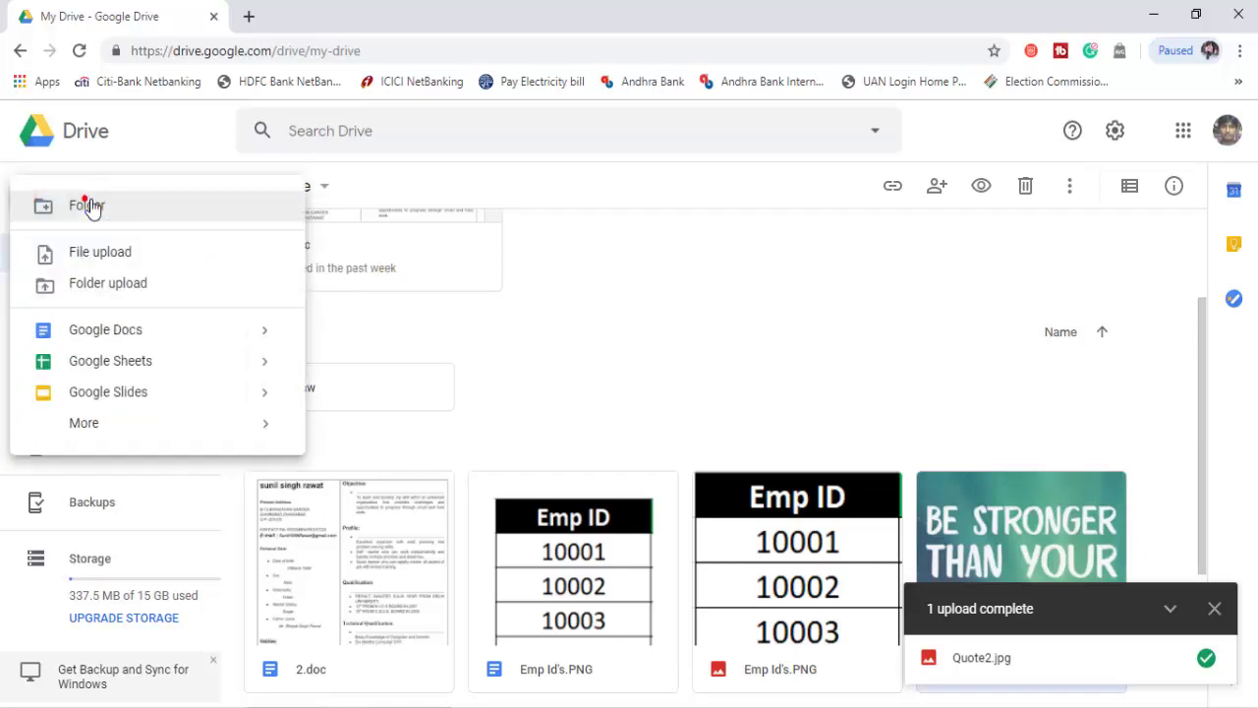
left_click(173, 260)
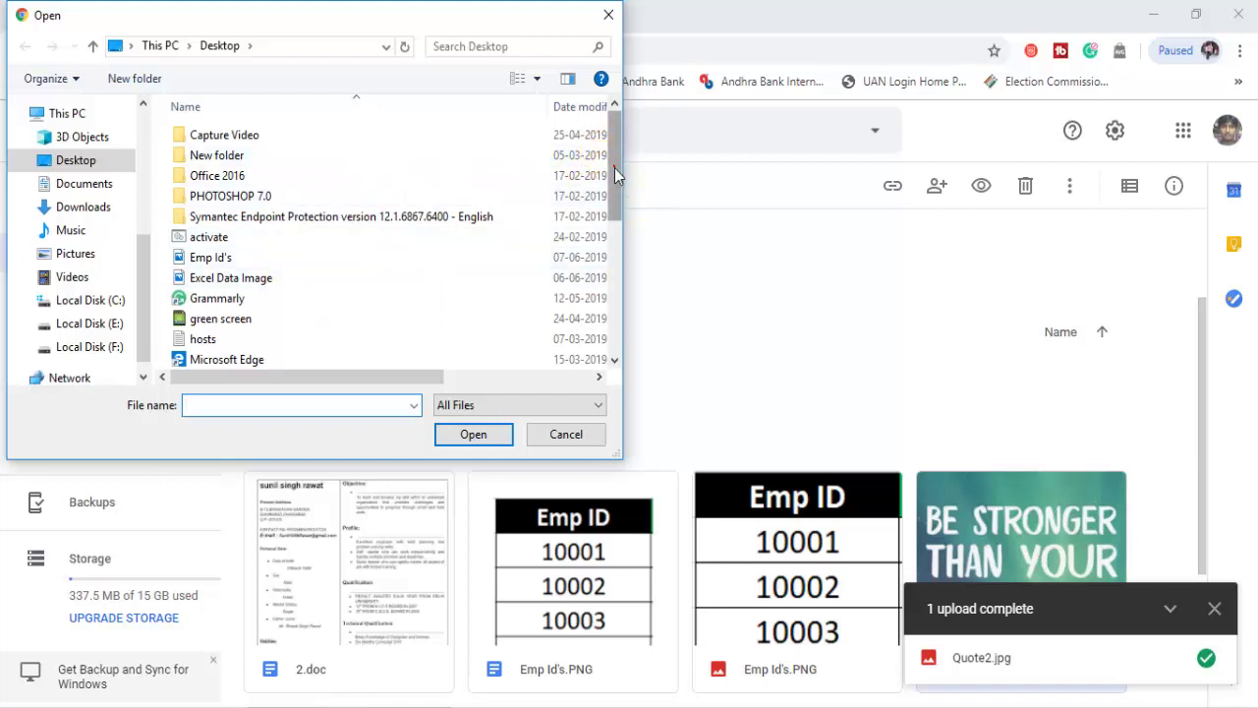
mouse_move(614, 168)
left_mouse_down()
mouse_move(615, 218)
mouse_move(614, 161)
left_mouse_up()
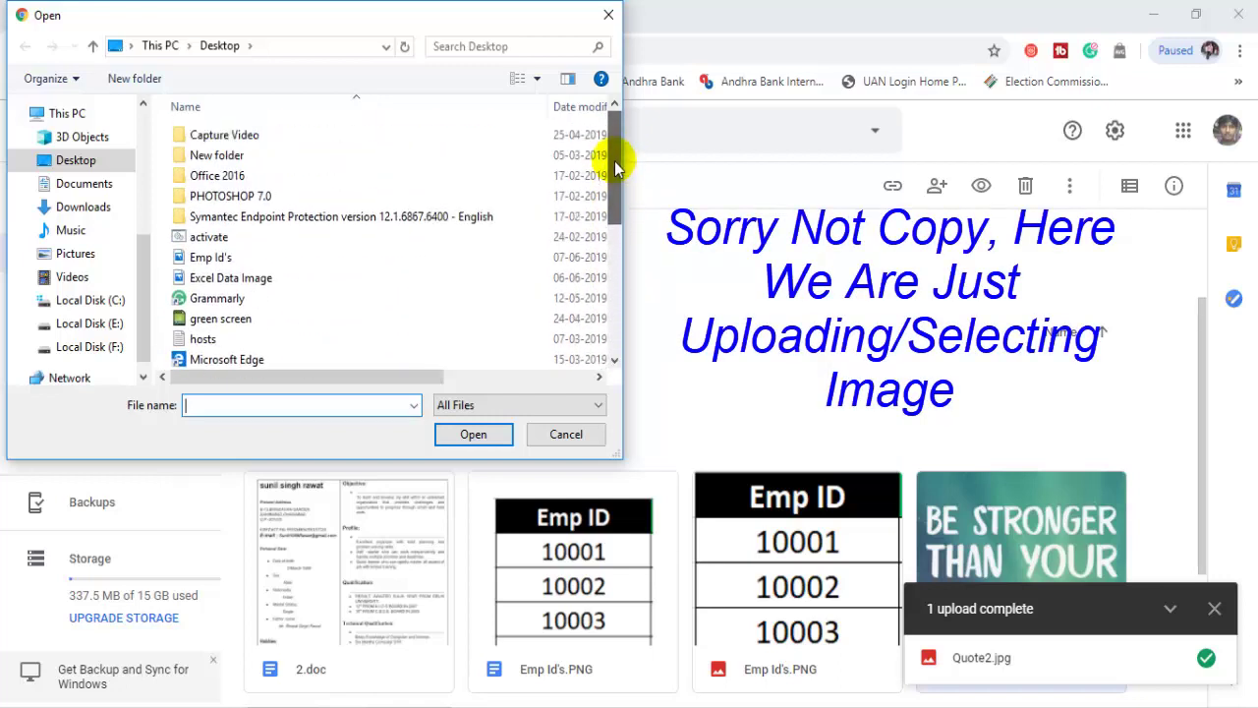
double_click(241, 280)
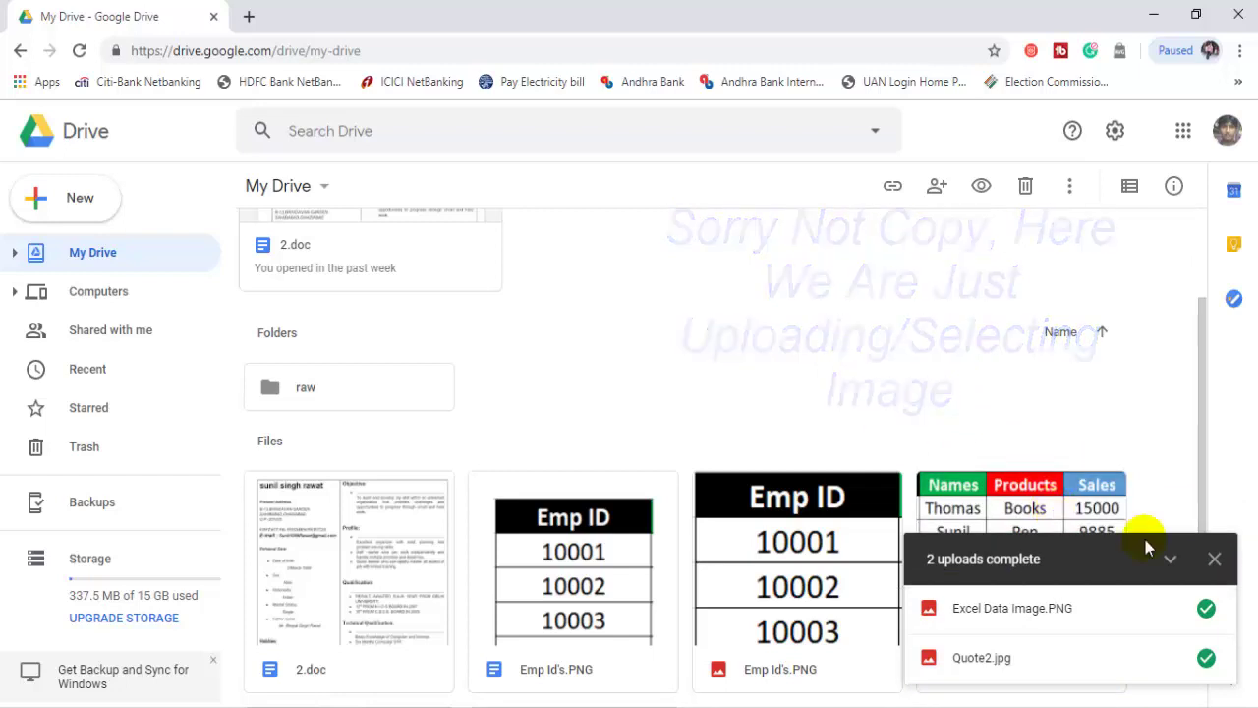
left_click(1215, 559)
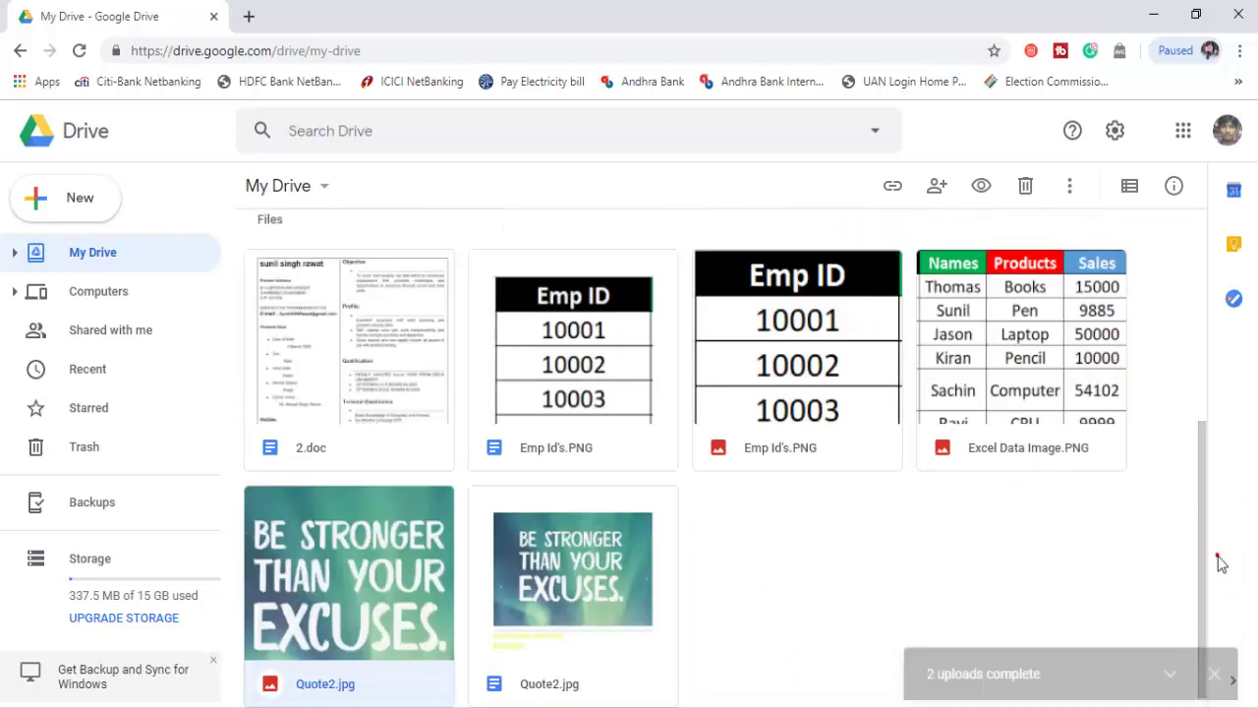
- Open Excel Data Image.PNG with Google Docs to show its recognised column headings
left_click(995, 346)
right_click(995, 346)
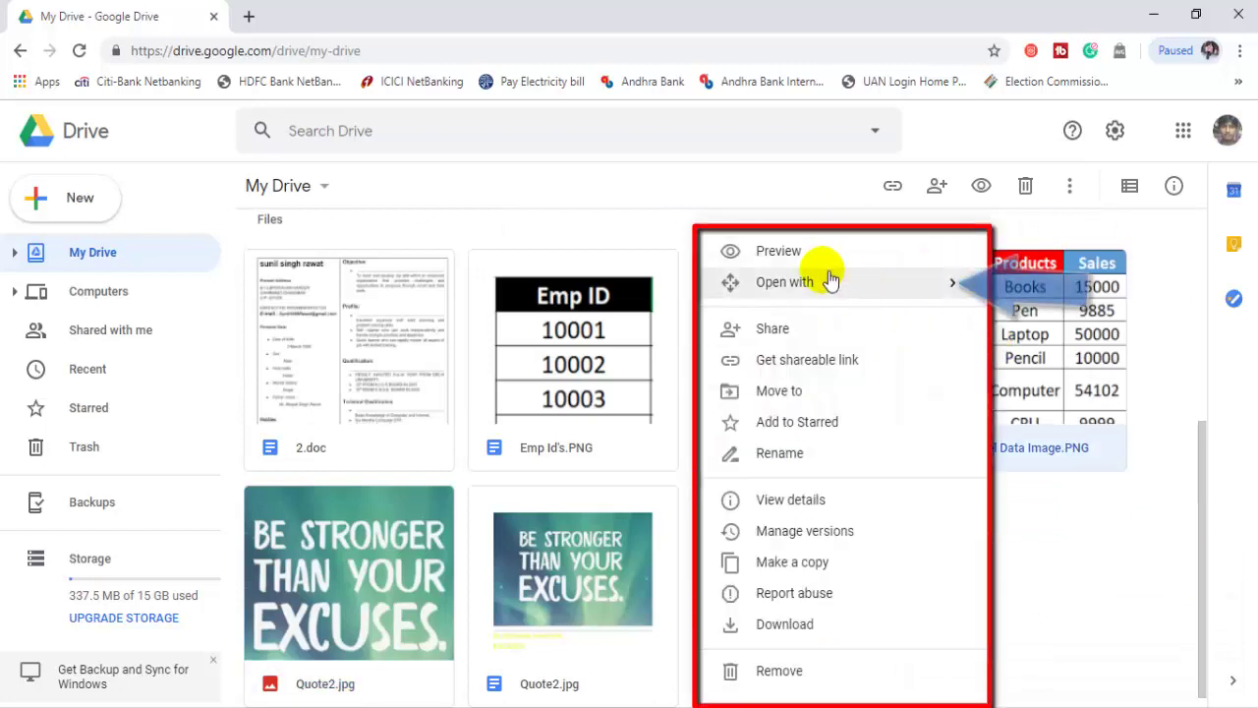
mouse_move(832, 281)
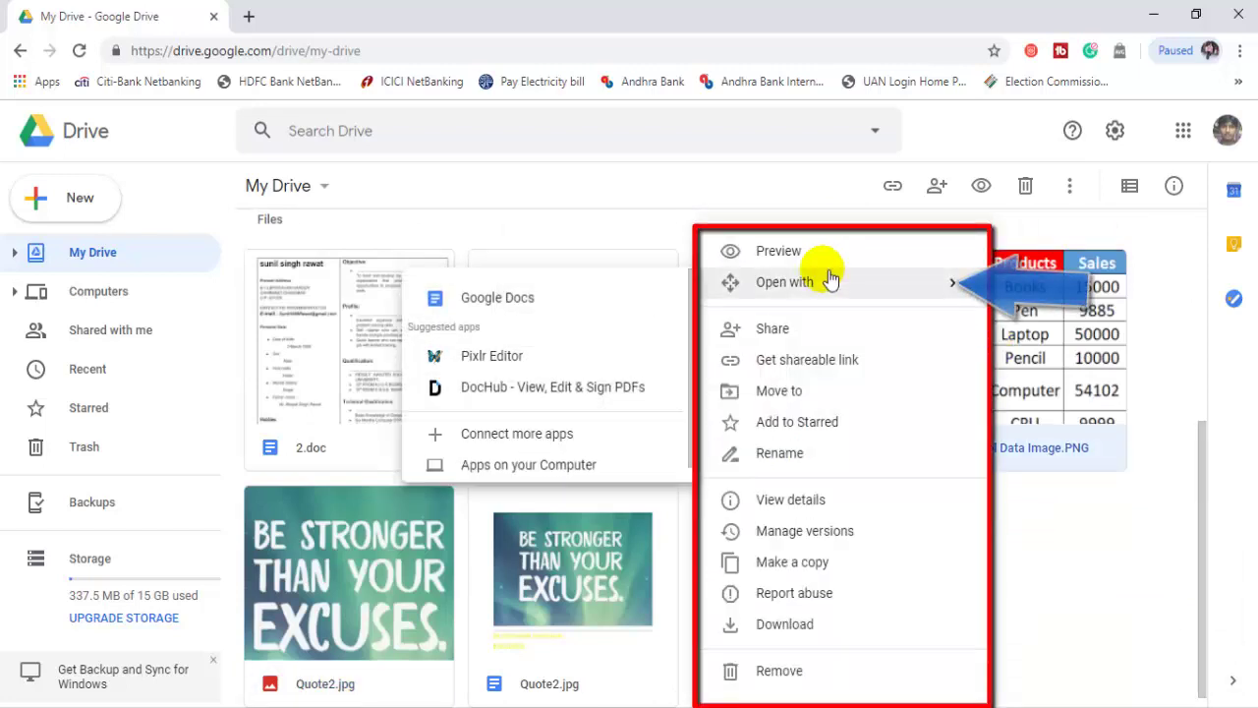
left_click(611, 291)
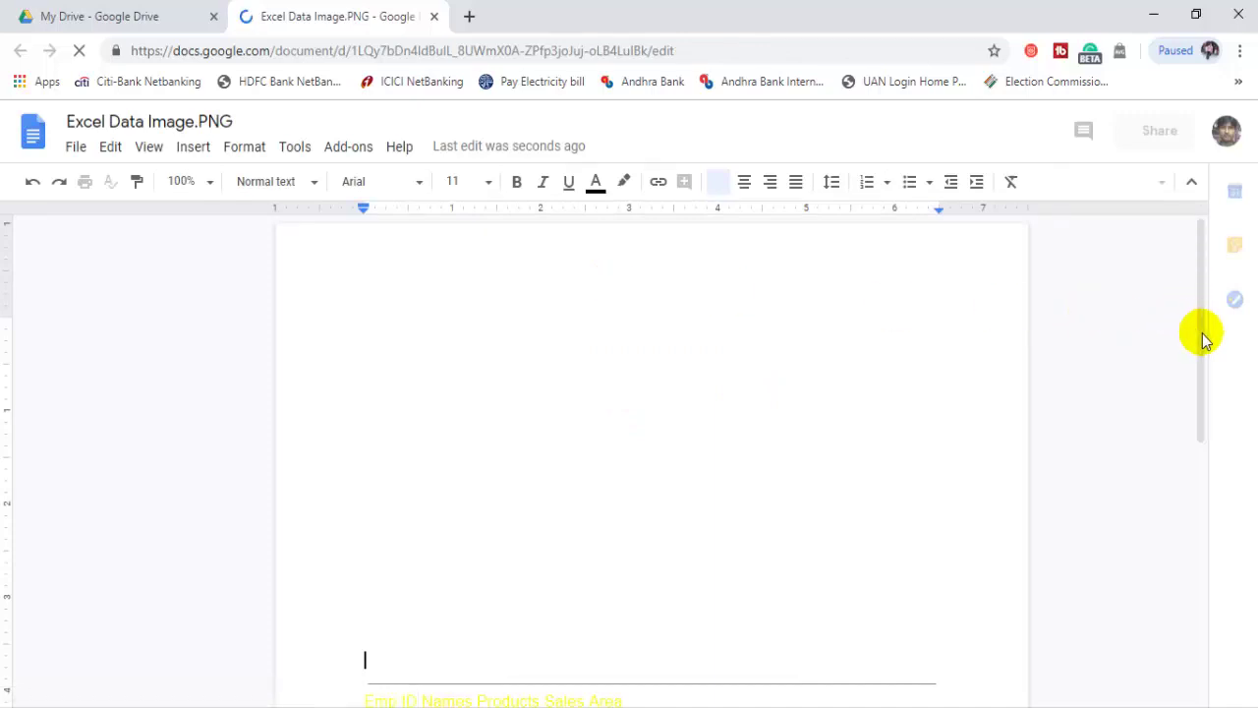
left_click_drag(1204, 339, 1198, 392)
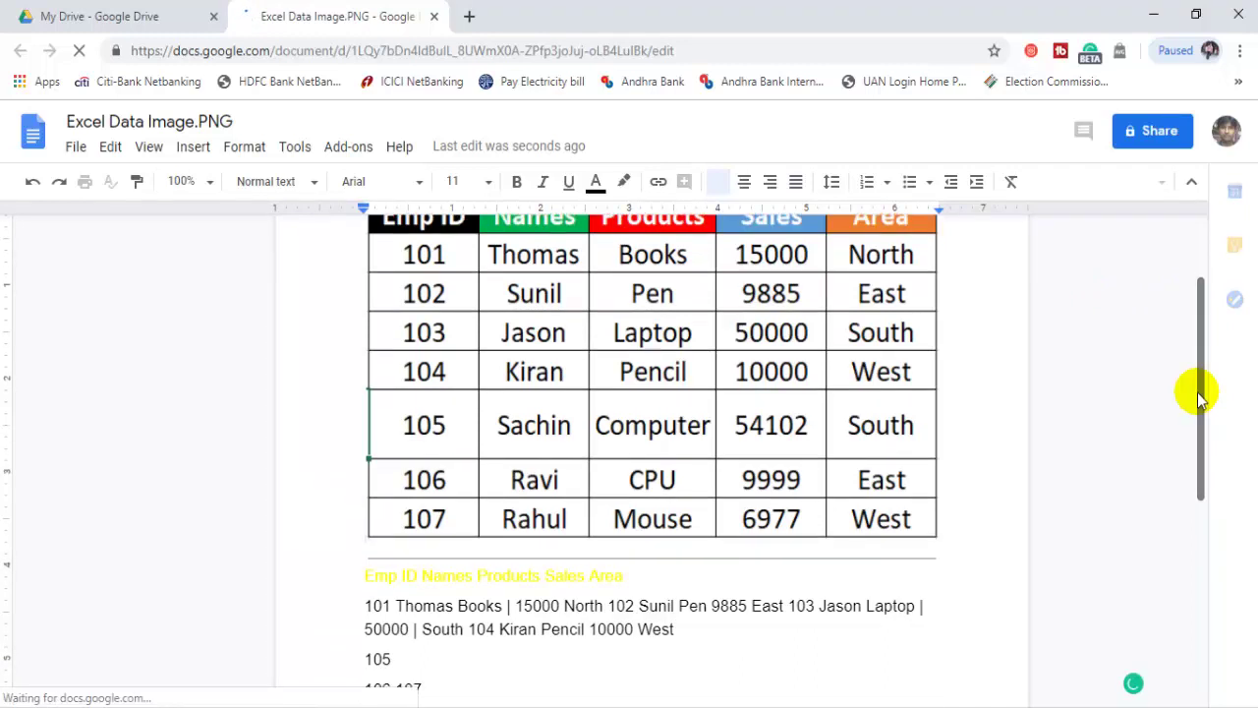
left_click_drag(1200, 344, 1198, 260)
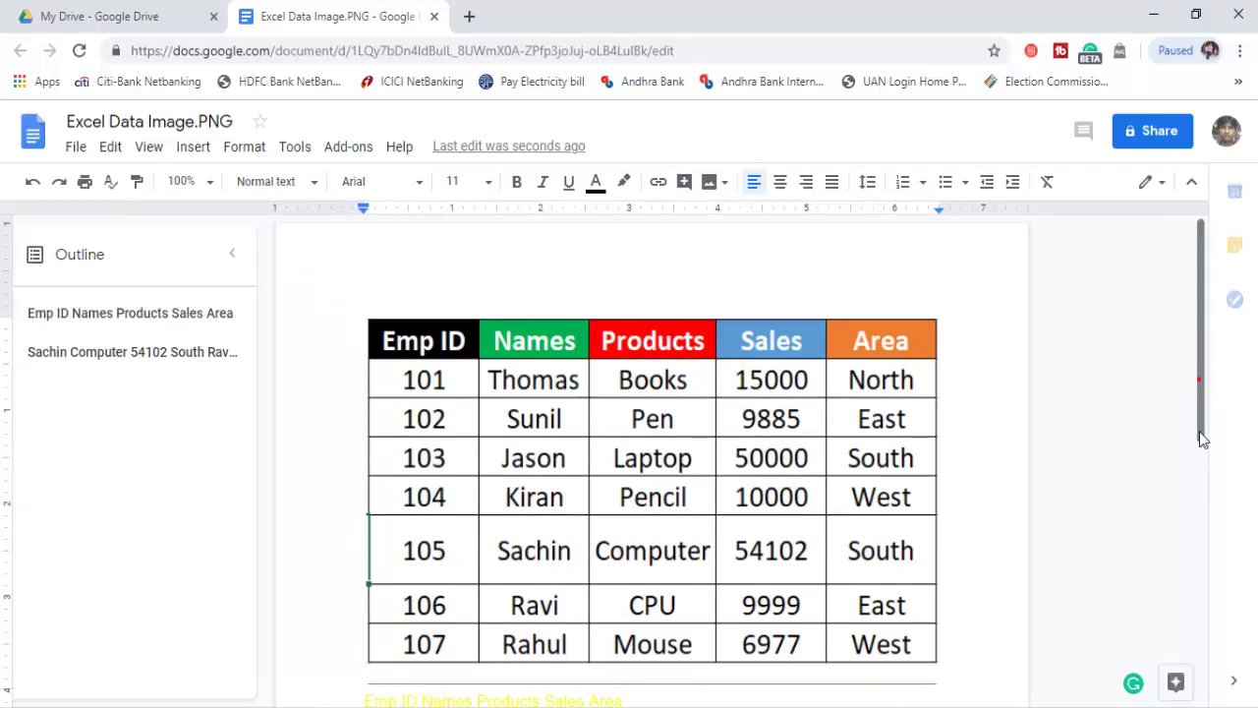
left_click_drag(1202, 408, 1206, 477)
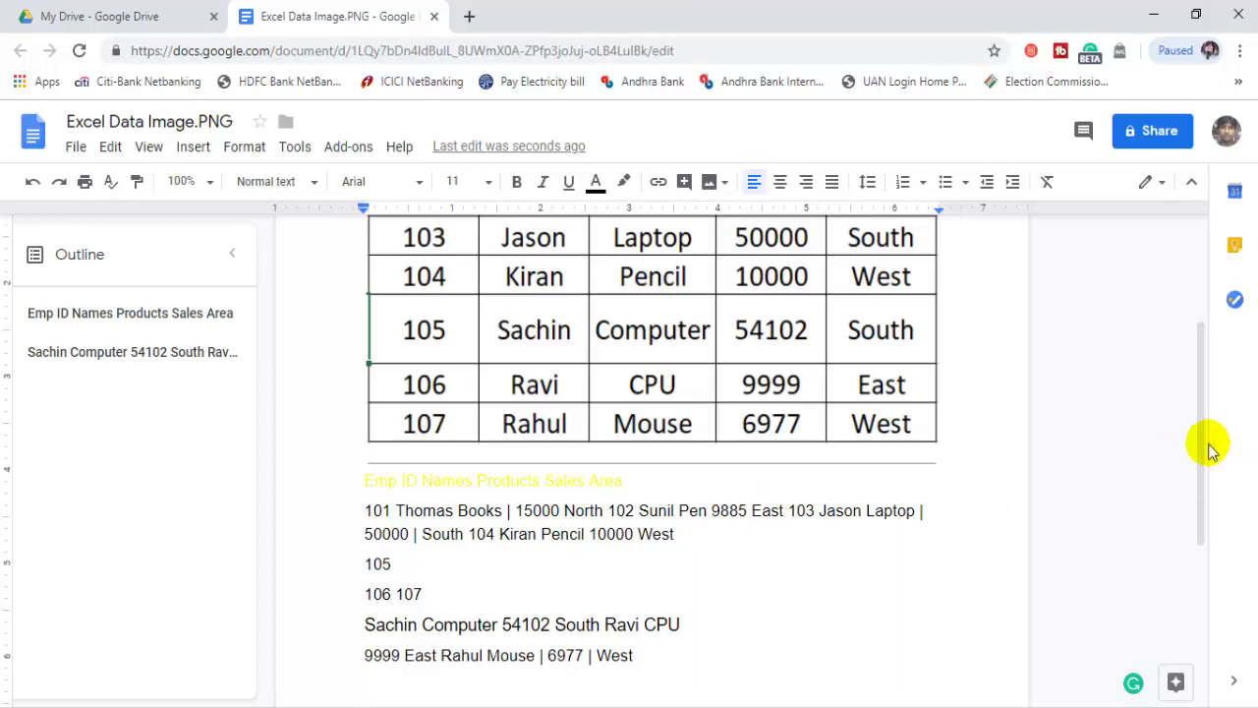
left_click_drag(1201, 427, 1205, 371)
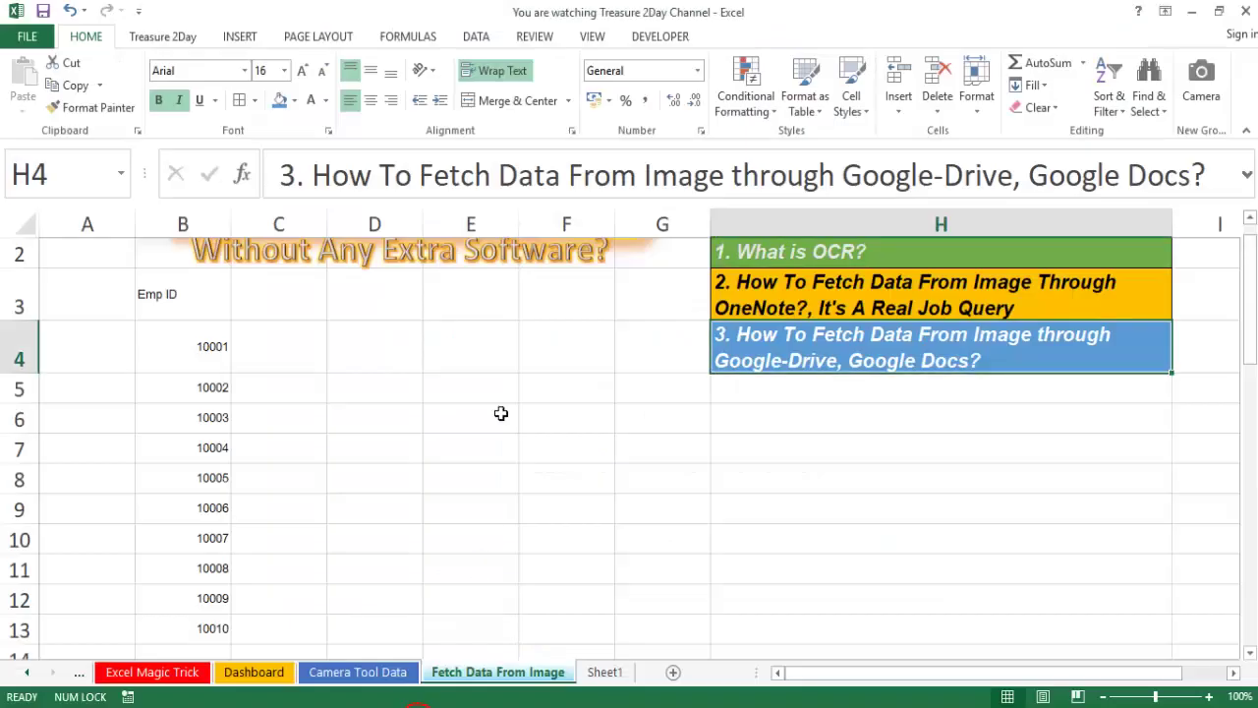
left_click(500, 413)
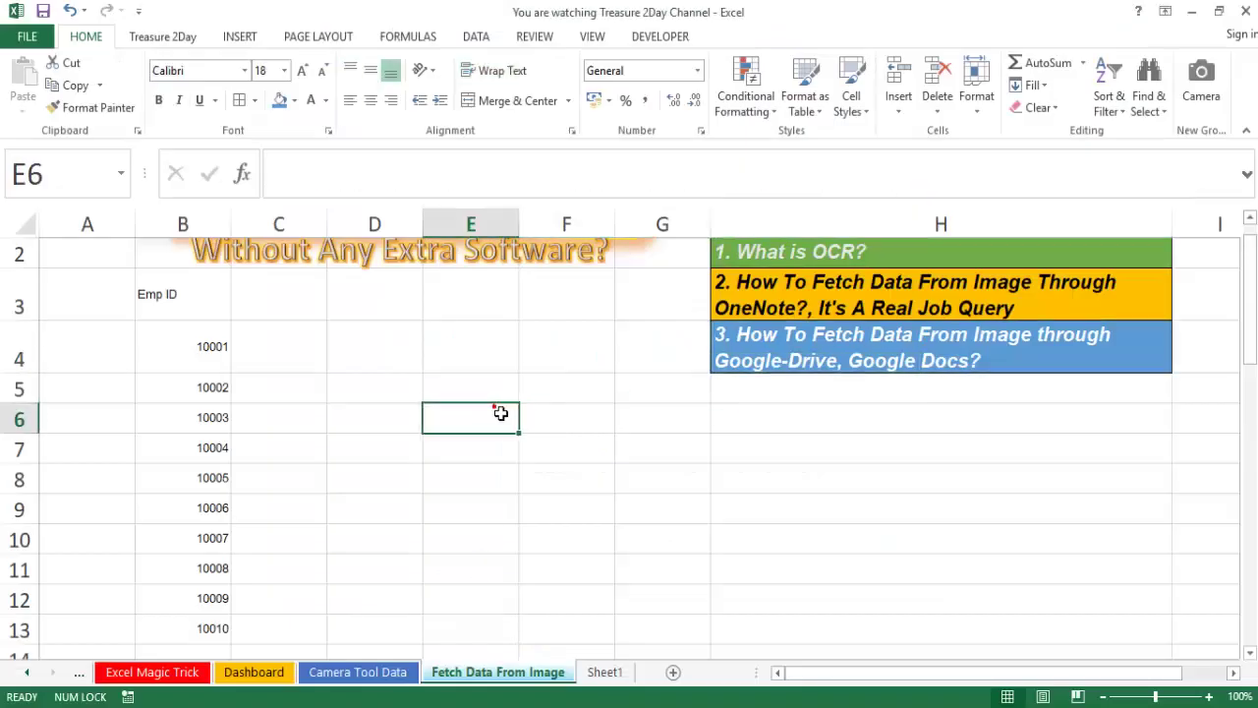
left_click(500, 413)
key("Down")
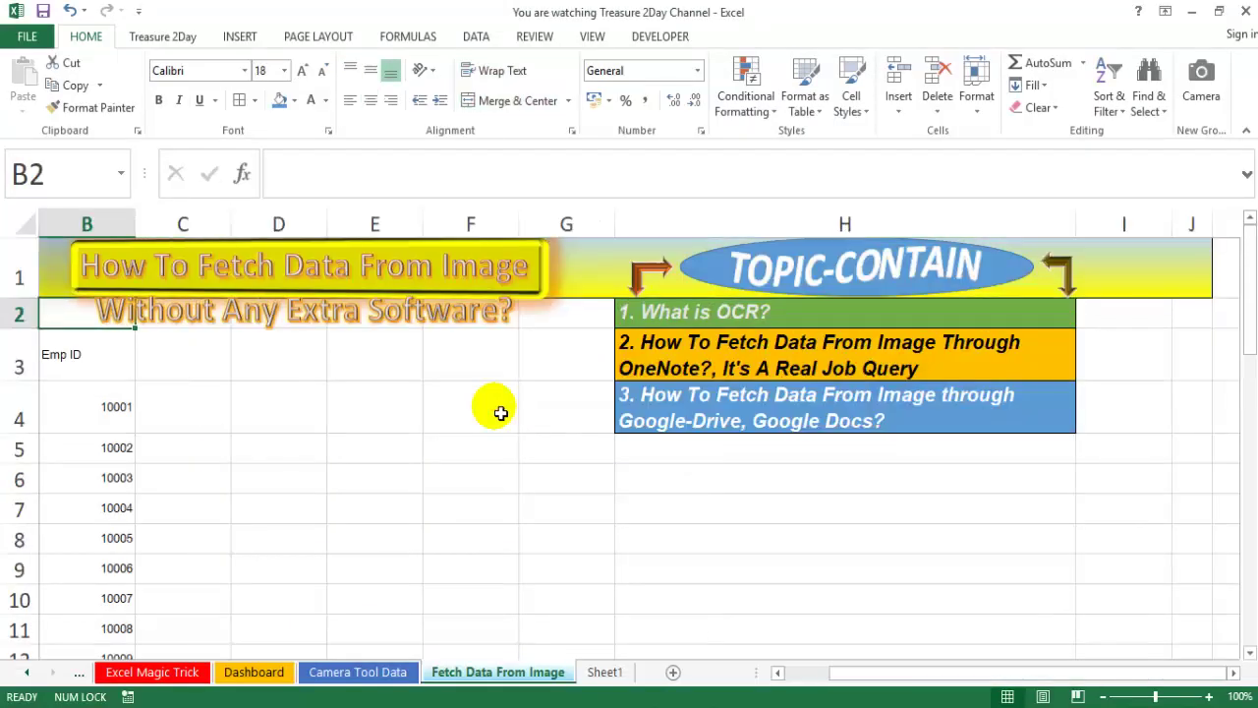
key("Right")
key("Right")
key("Right")
key("Right")
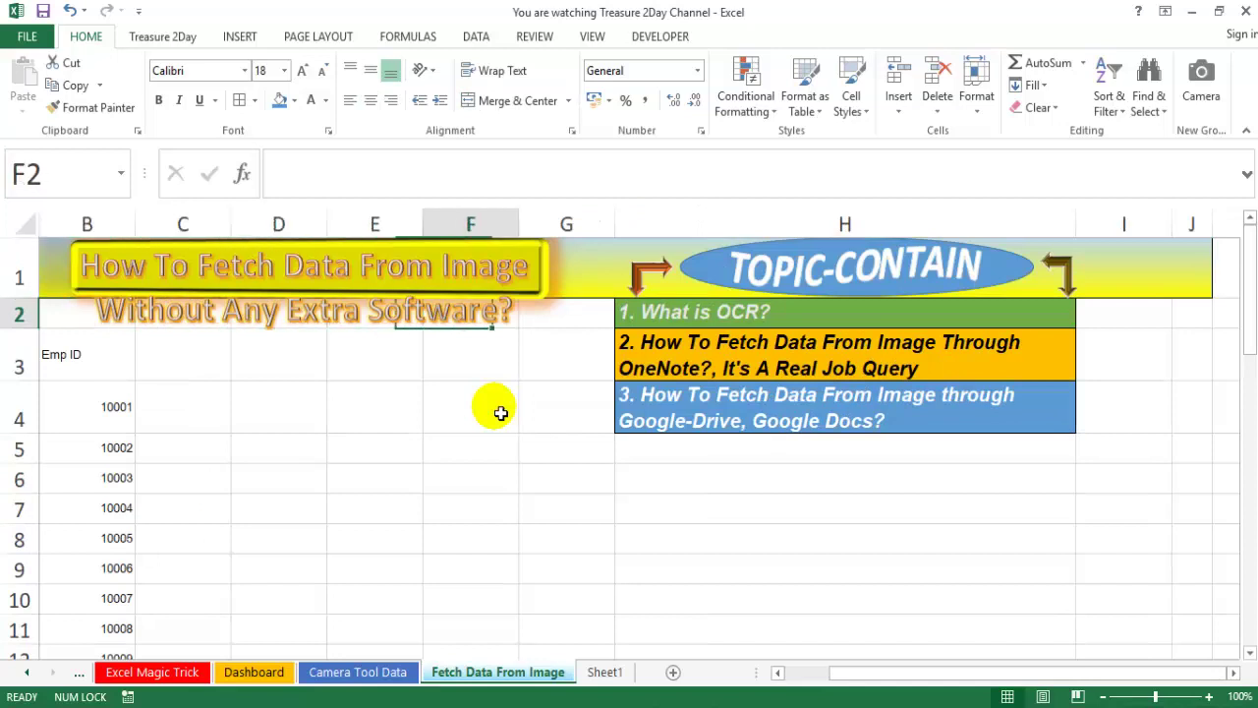
key("Right")
key("Right")
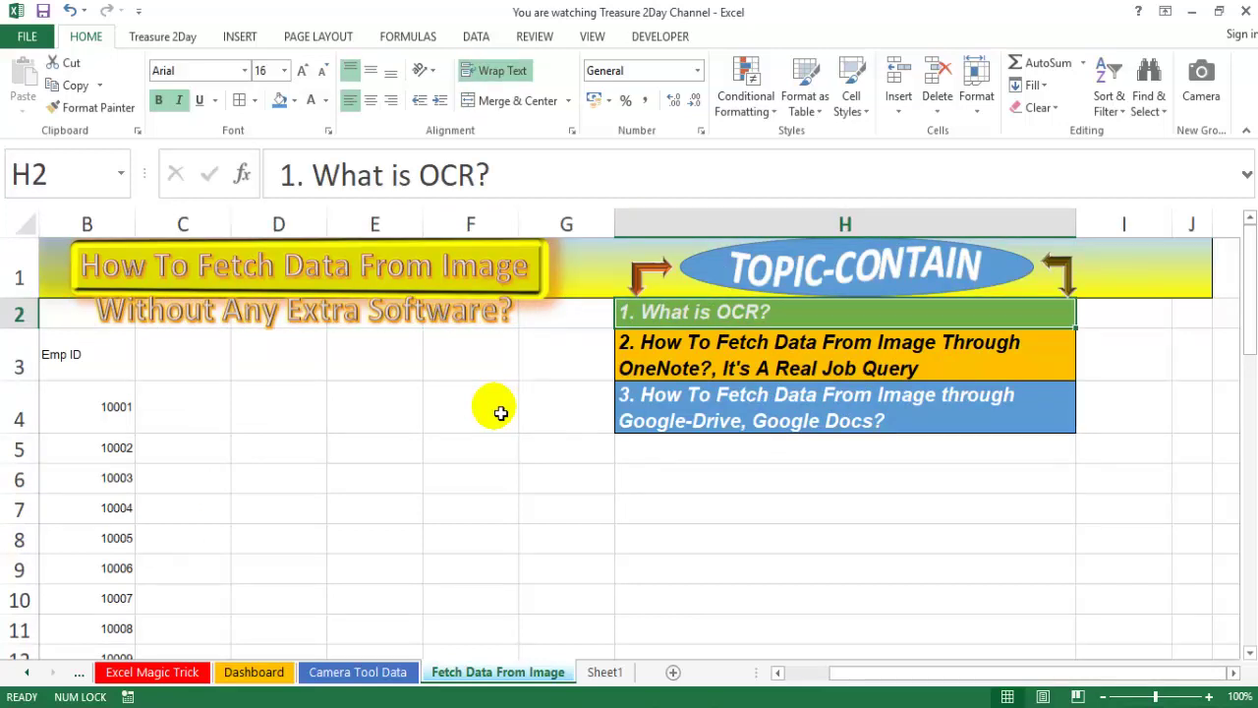